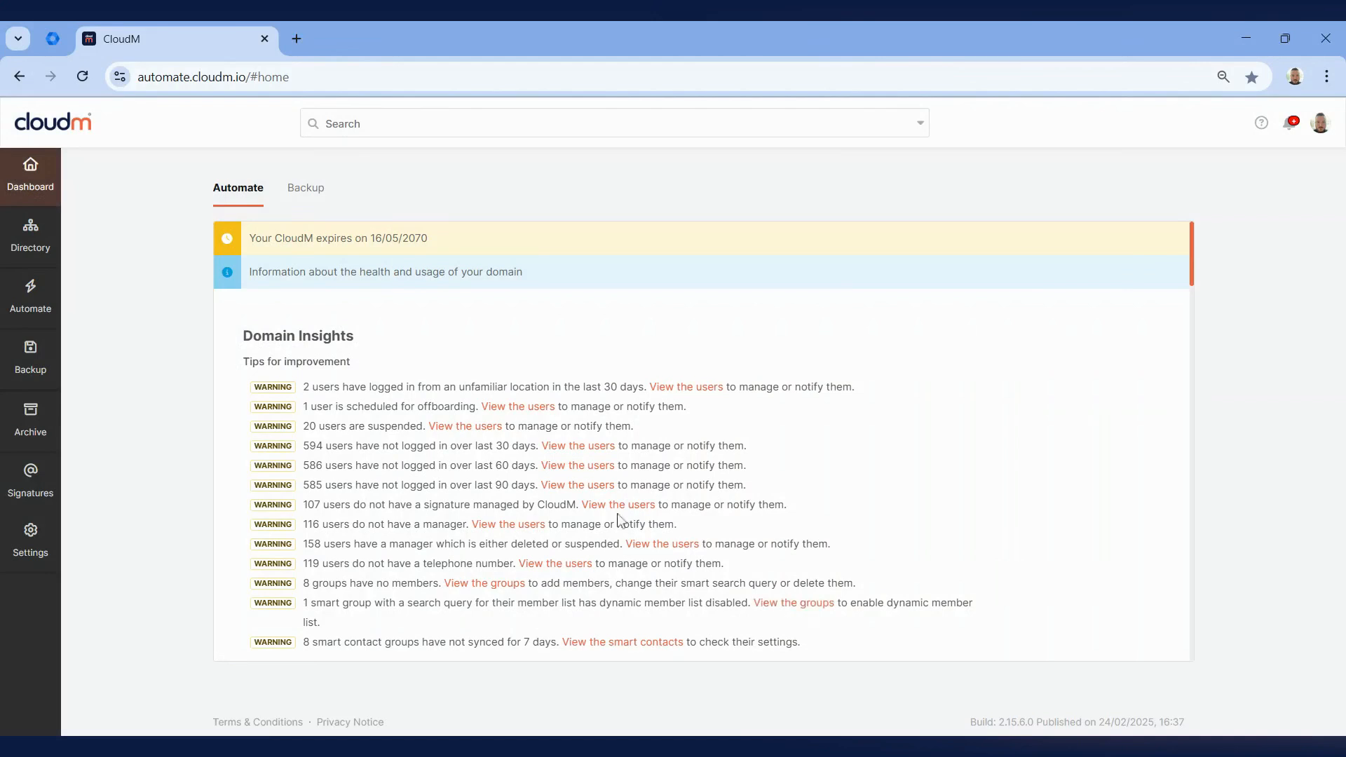
# Look through the directory's Org Units, Users, Groups, Smart Teams and Profile Fields pages.
pyautogui.click(41, 254)
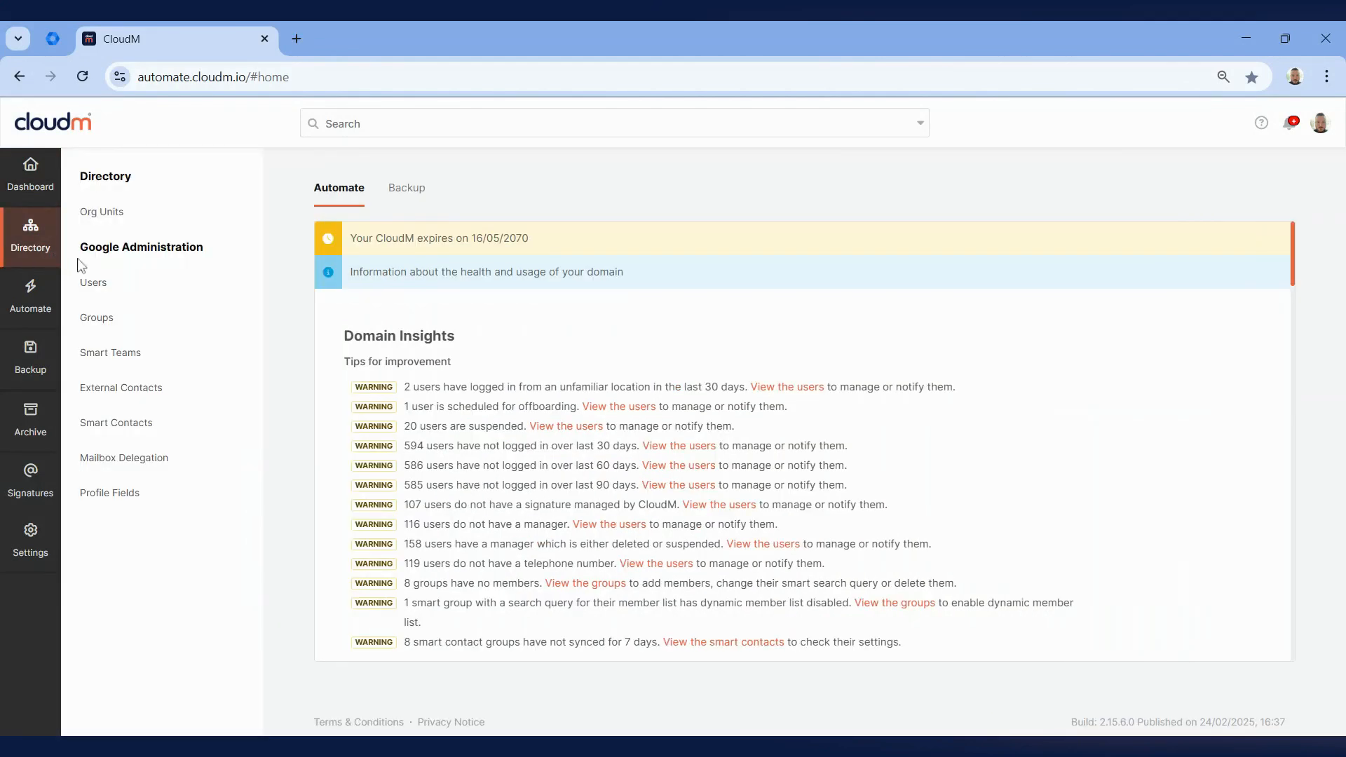
pyautogui.click(140, 221)
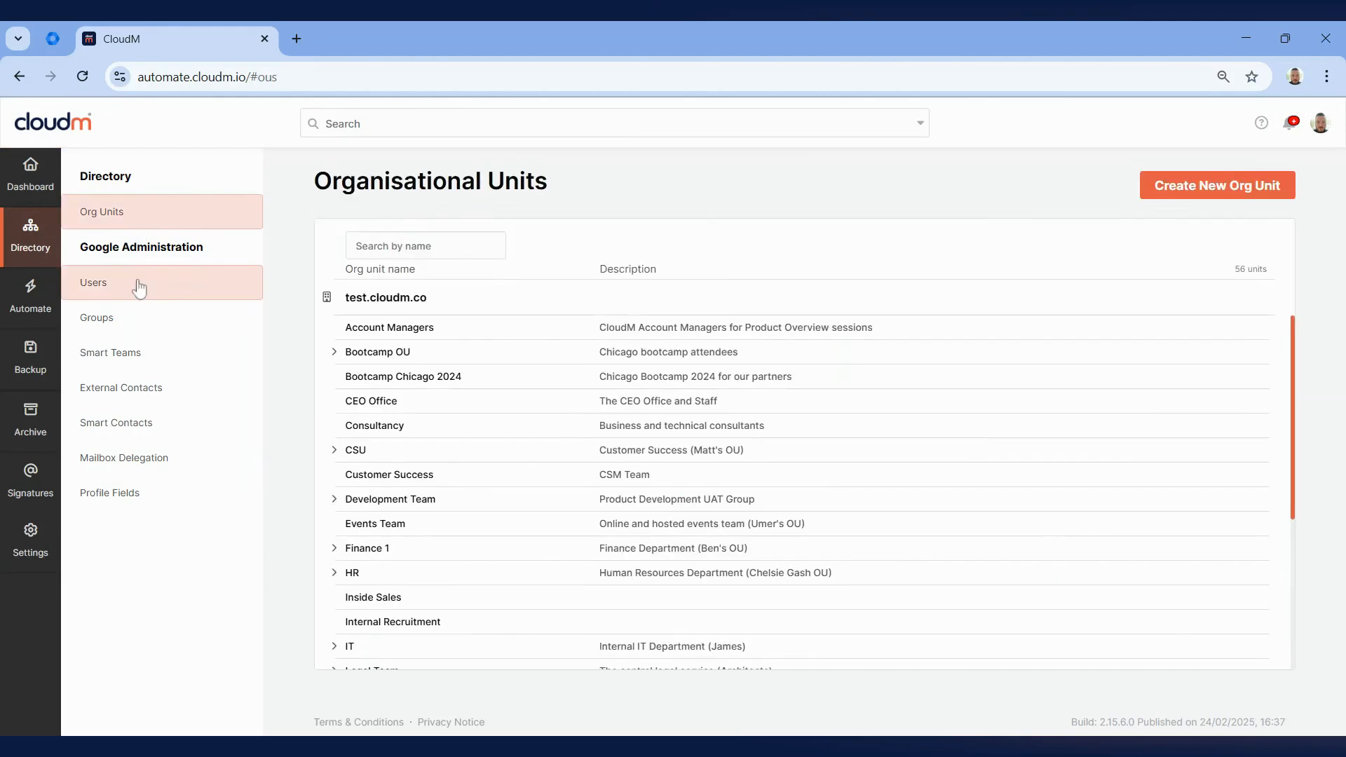
pyautogui.click(139, 286)
pyautogui.click(139, 334)
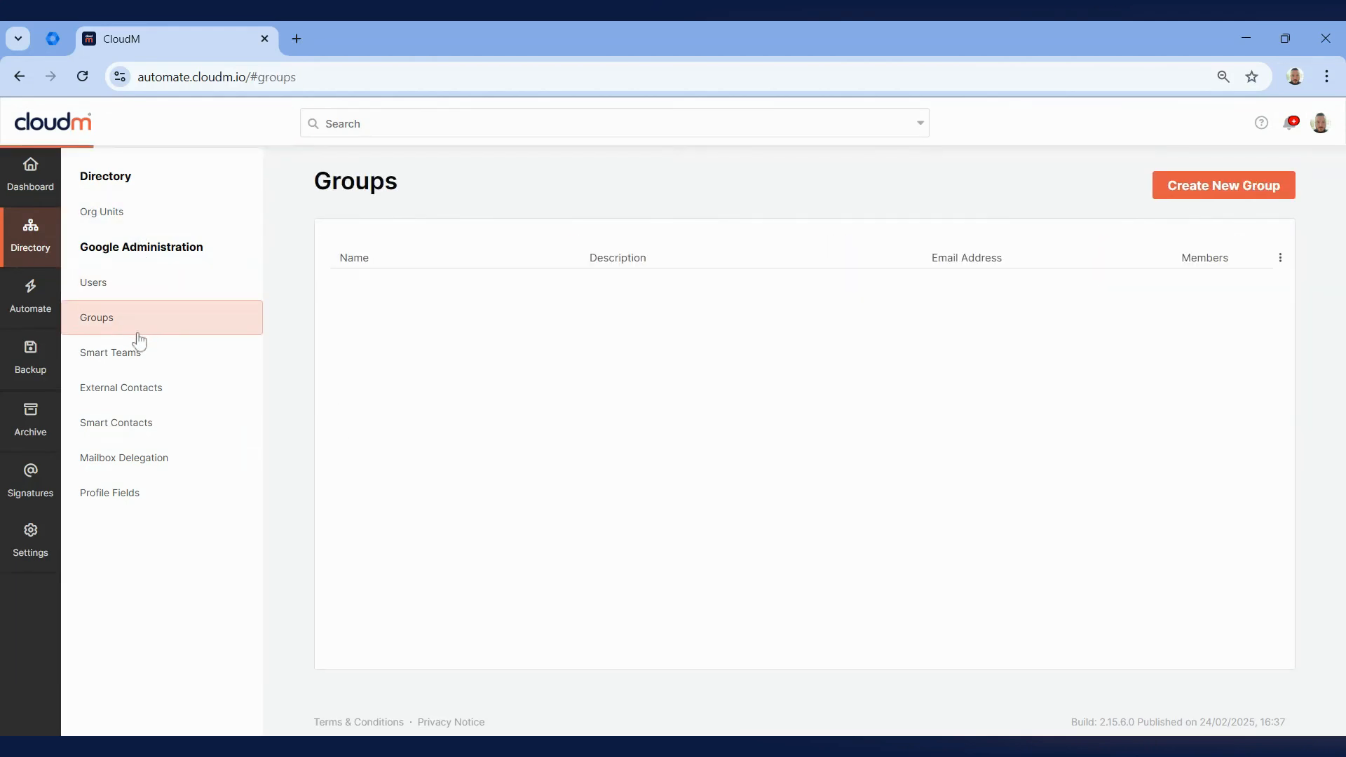
pyautogui.click(176, 358)
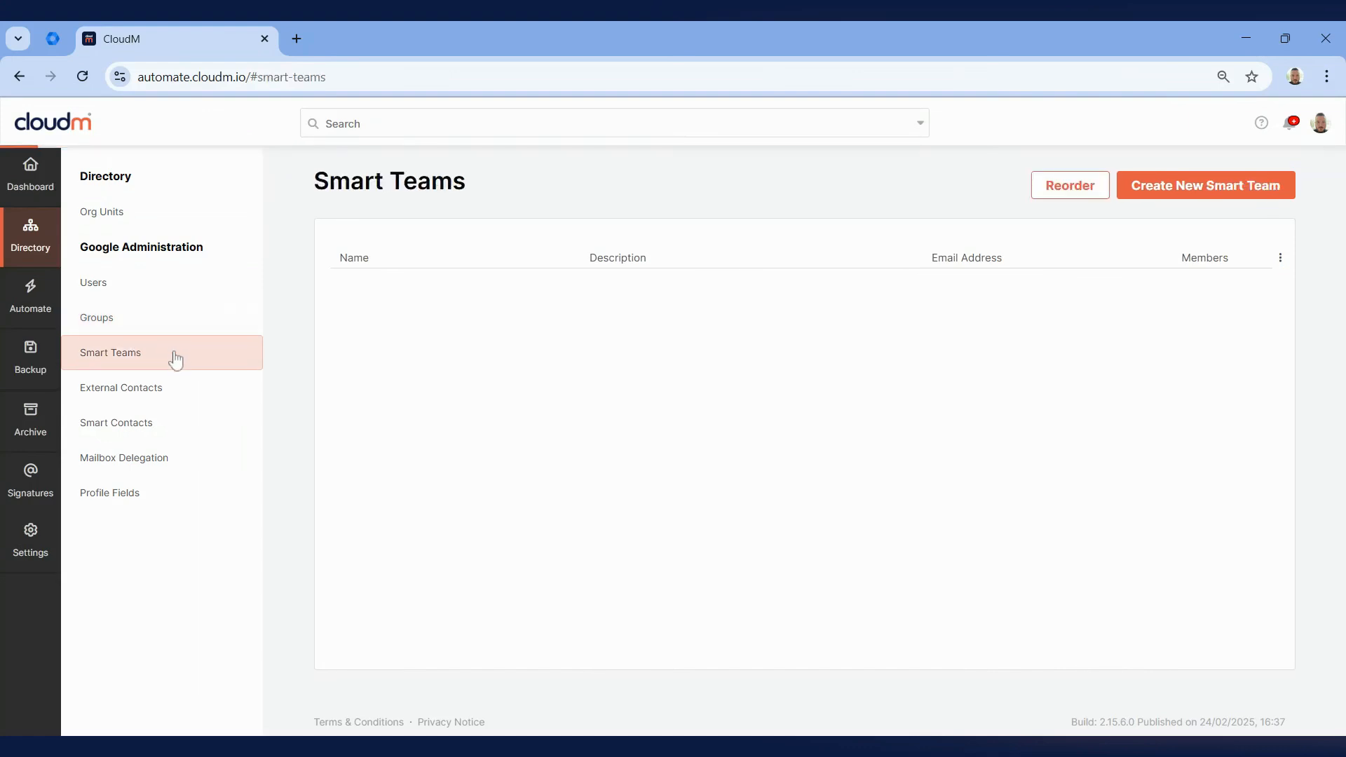
pyautogui.click(167, 499)
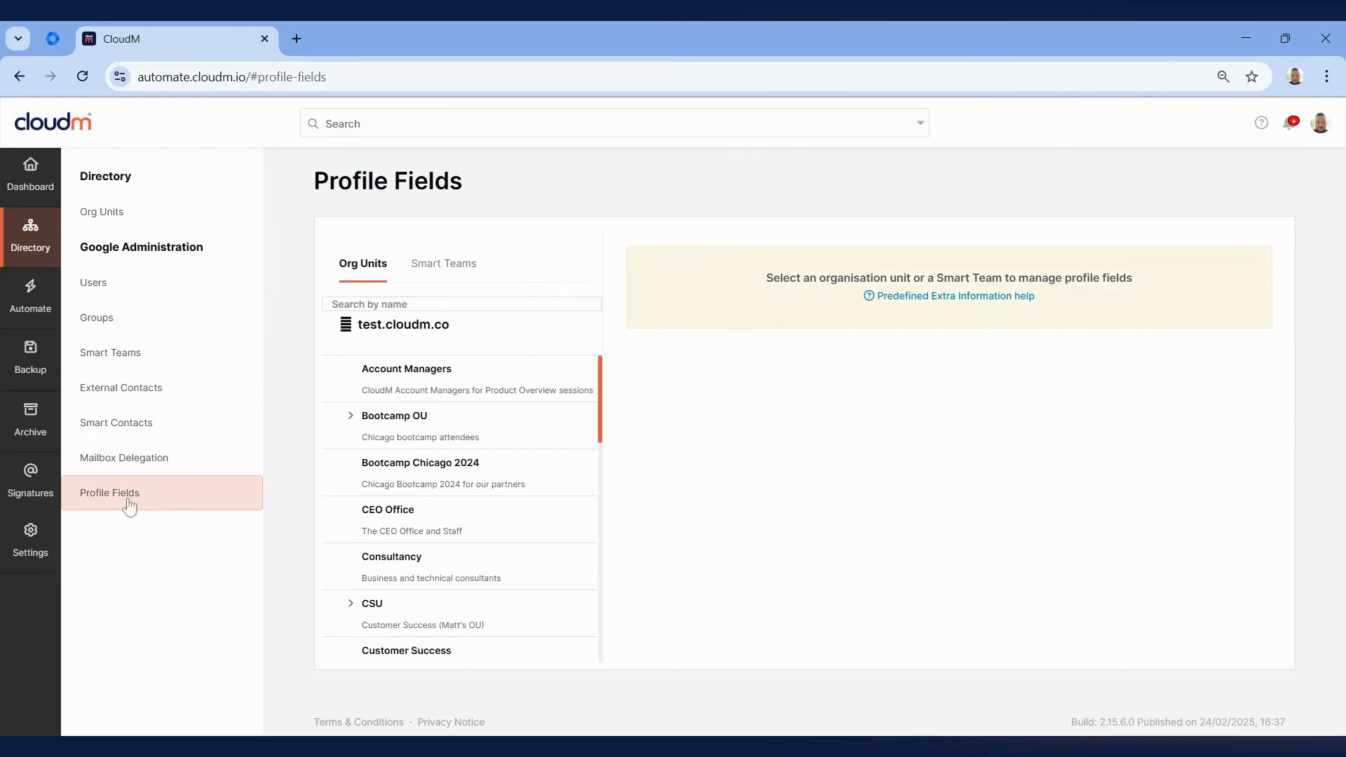
# Start a new signature from the Email Signature Library and name it "Signature Demonstration".
pyautogui.click(17, 496)
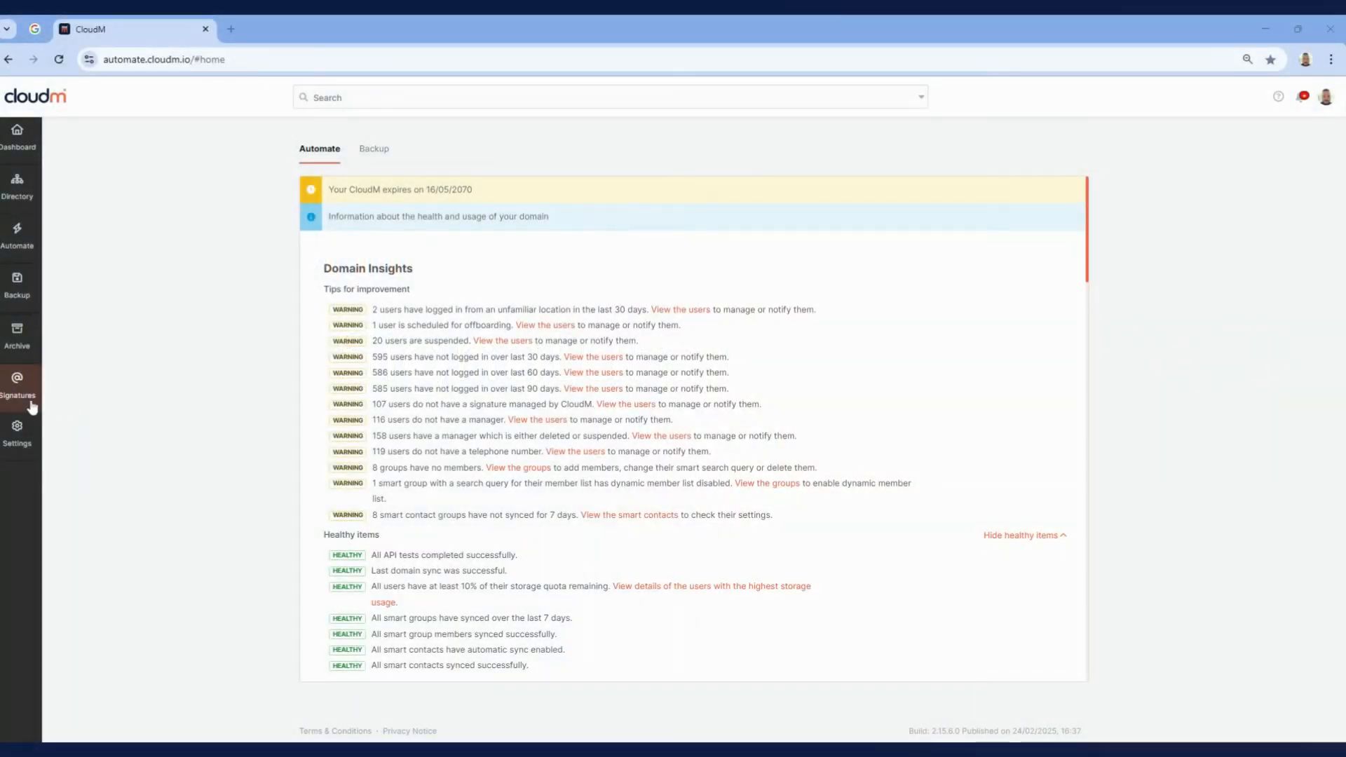
pyautogui.click(32, 404)
pyautogui.click(202, 184)
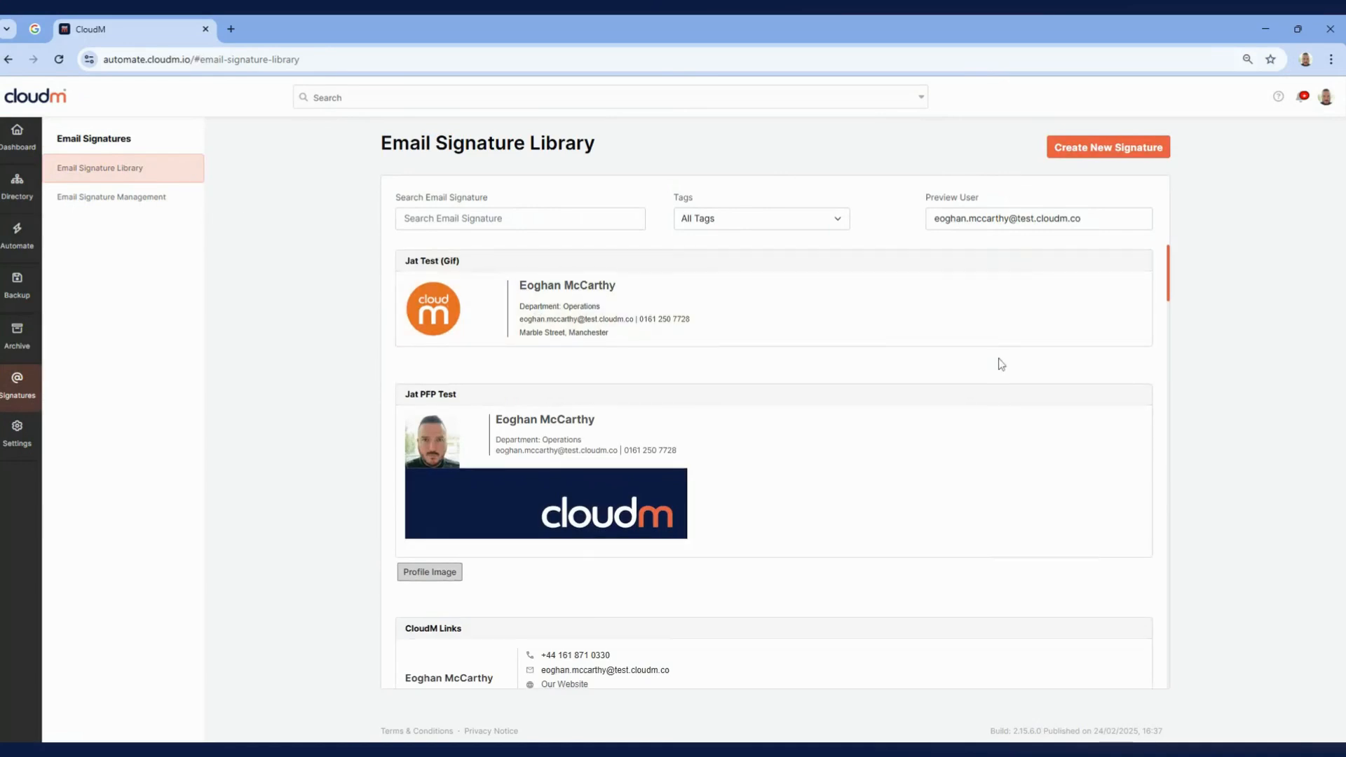
pyautogui.scroll(-2, 1001, 363)
pyautogui.scroll(-4, 1001, 363)
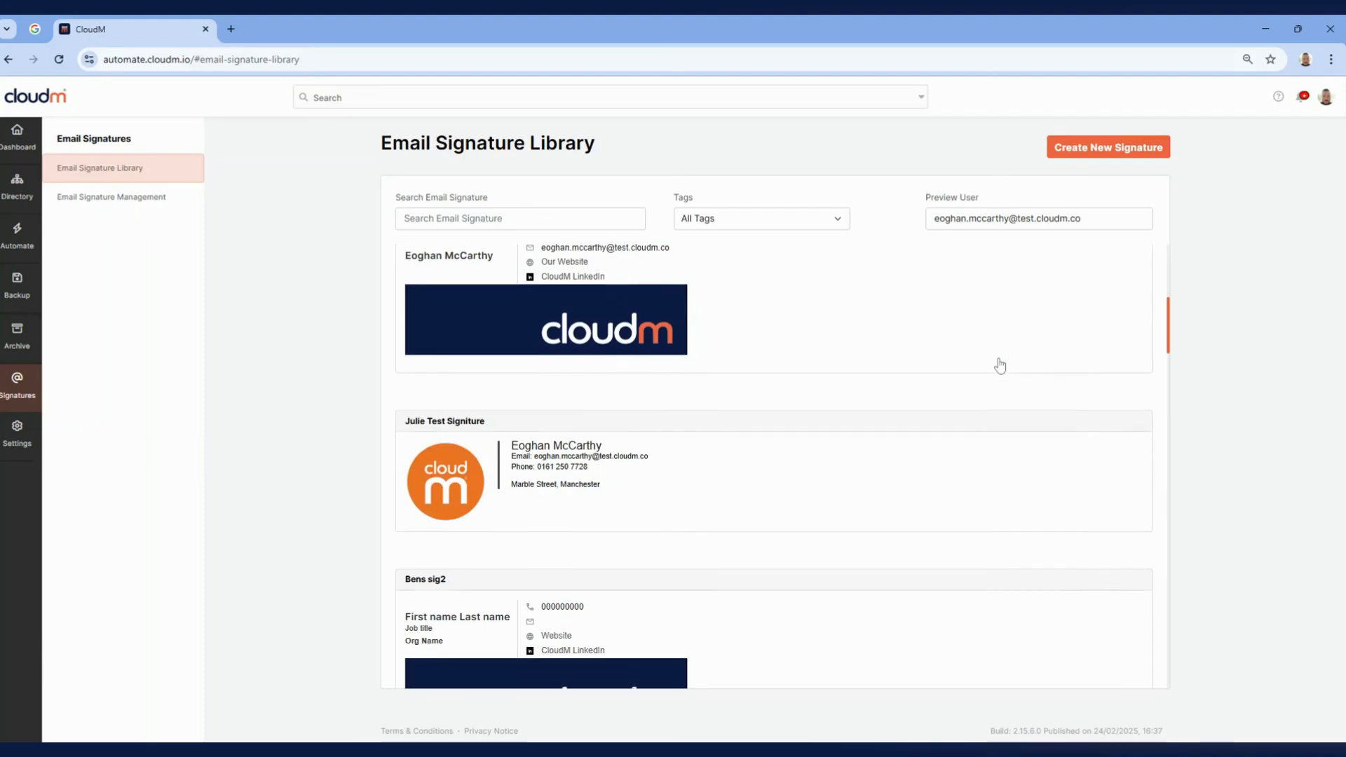
pyautogui.scroll(4, 999, 365)
pyautogui.scroll(2, 1000, 365)
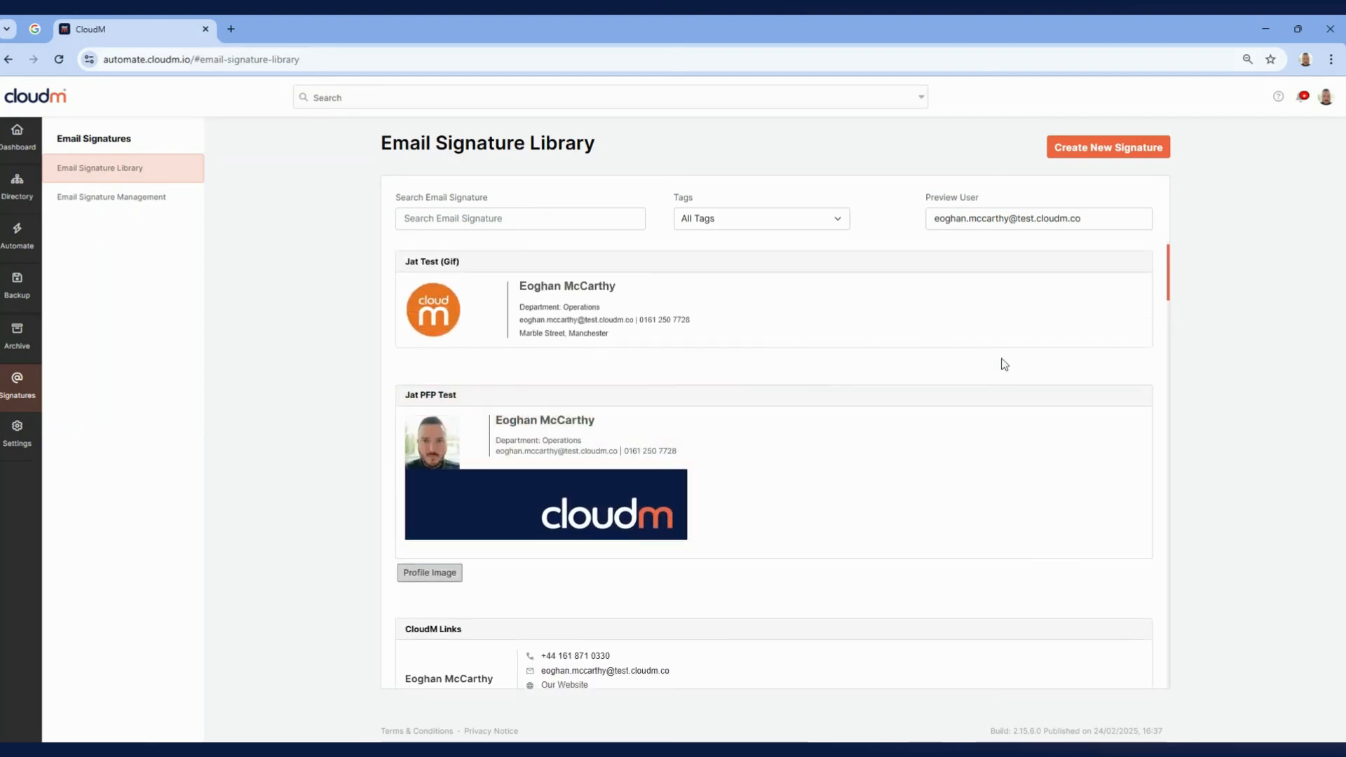
pyautogui.click(1156, 153)
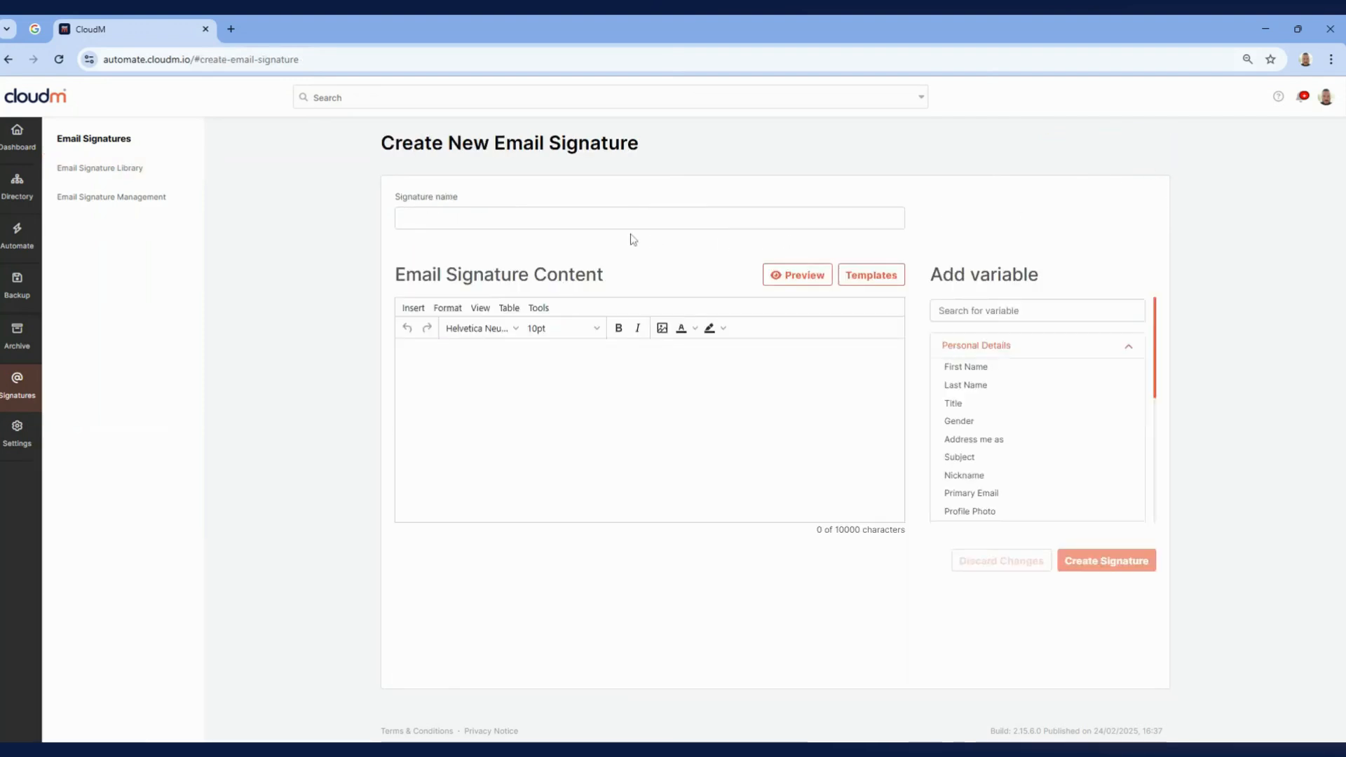
pyautogui.write('Signature Demonstration')
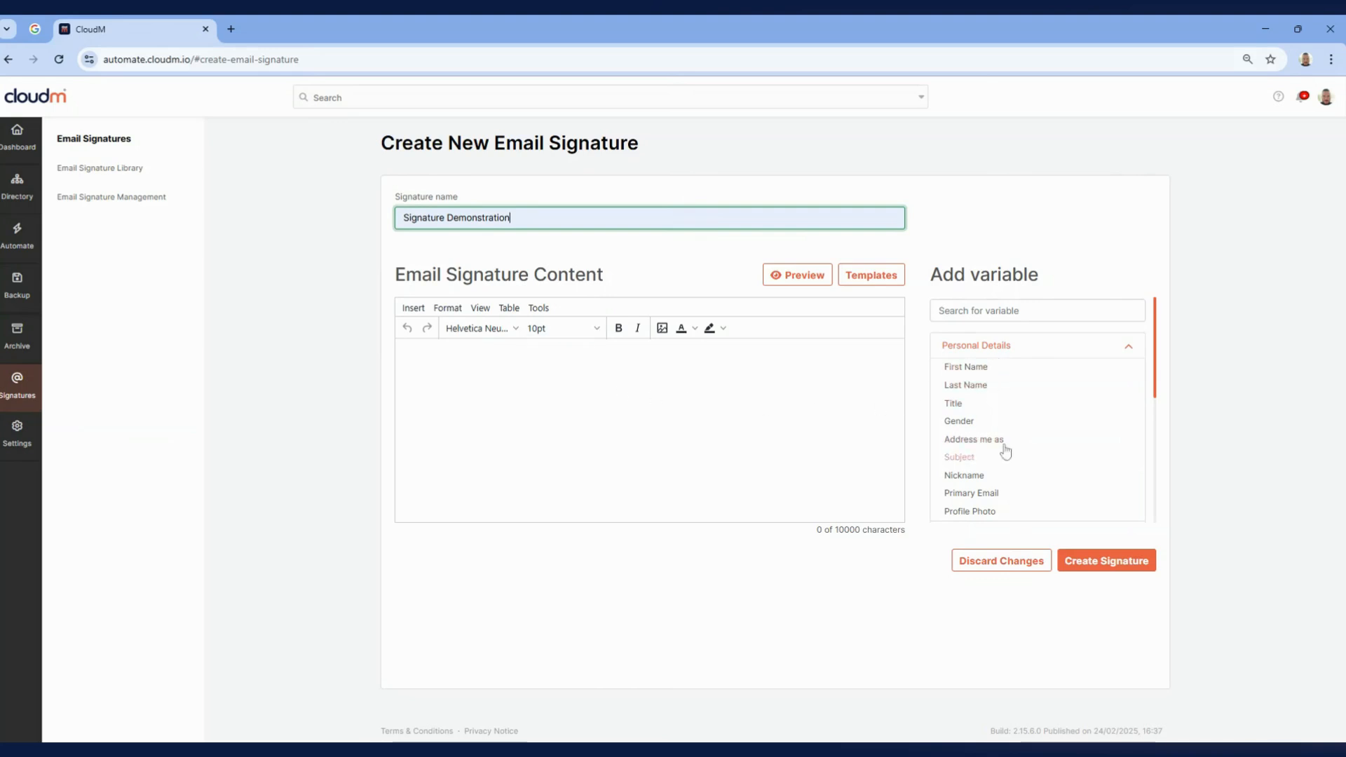
# Look through the available signature templates and close them without using one.
pyautogui.click(867, 277)
pyautogui.scroll(-1, 694, 351)
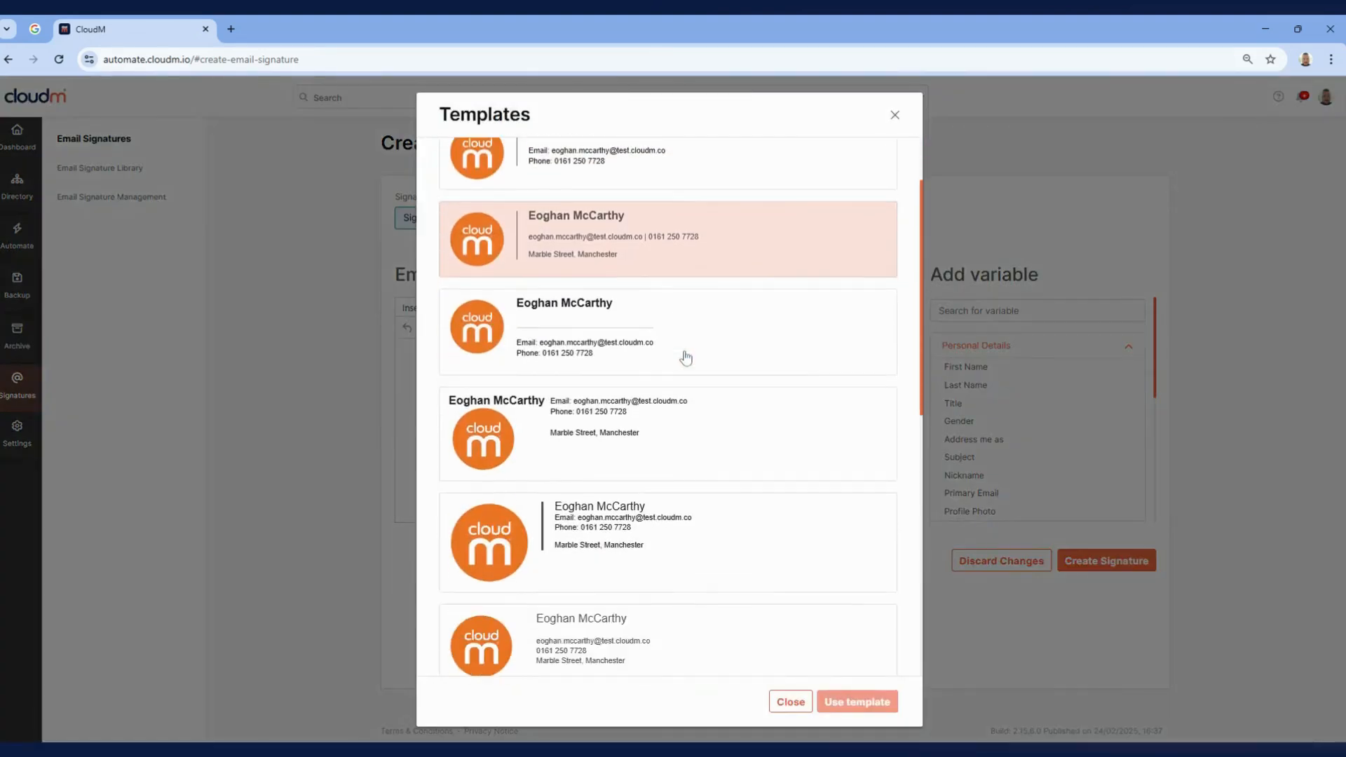
pyautogui.scroll(3, 686, 358)
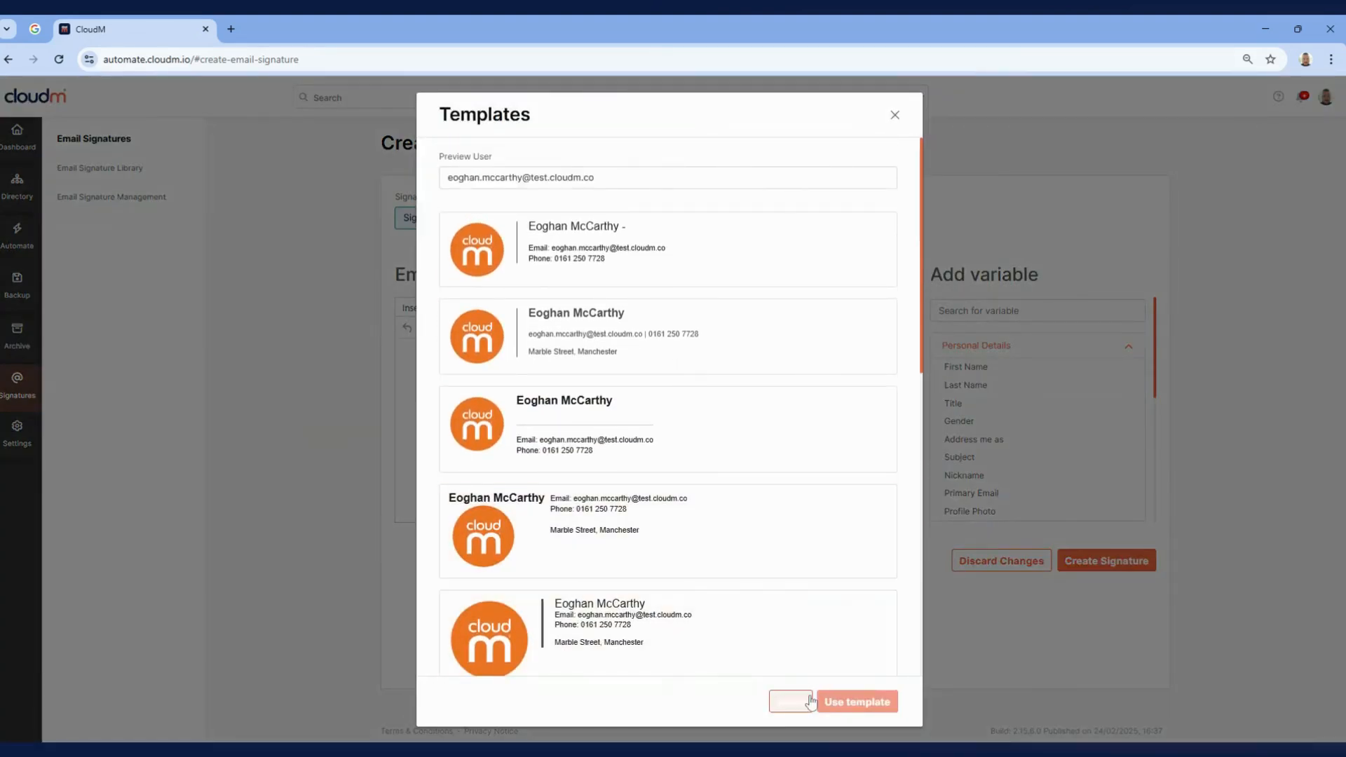
pyautogui.click(810, 698)
# Insert the First Name, Last Name, Address me as, Primary Email and Profile Photo variables into the signature content.
pyautogui.click(971, 372)
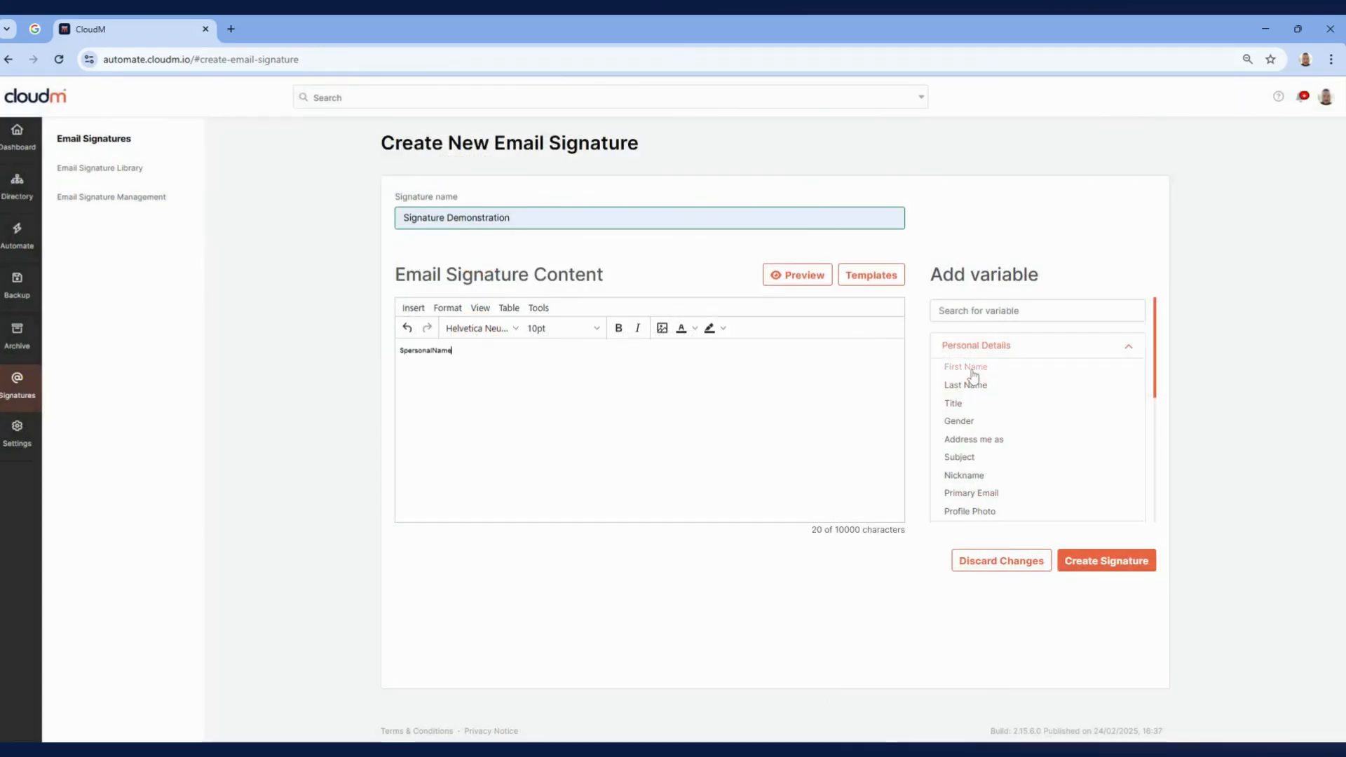
pyautogui.click(973, 387)
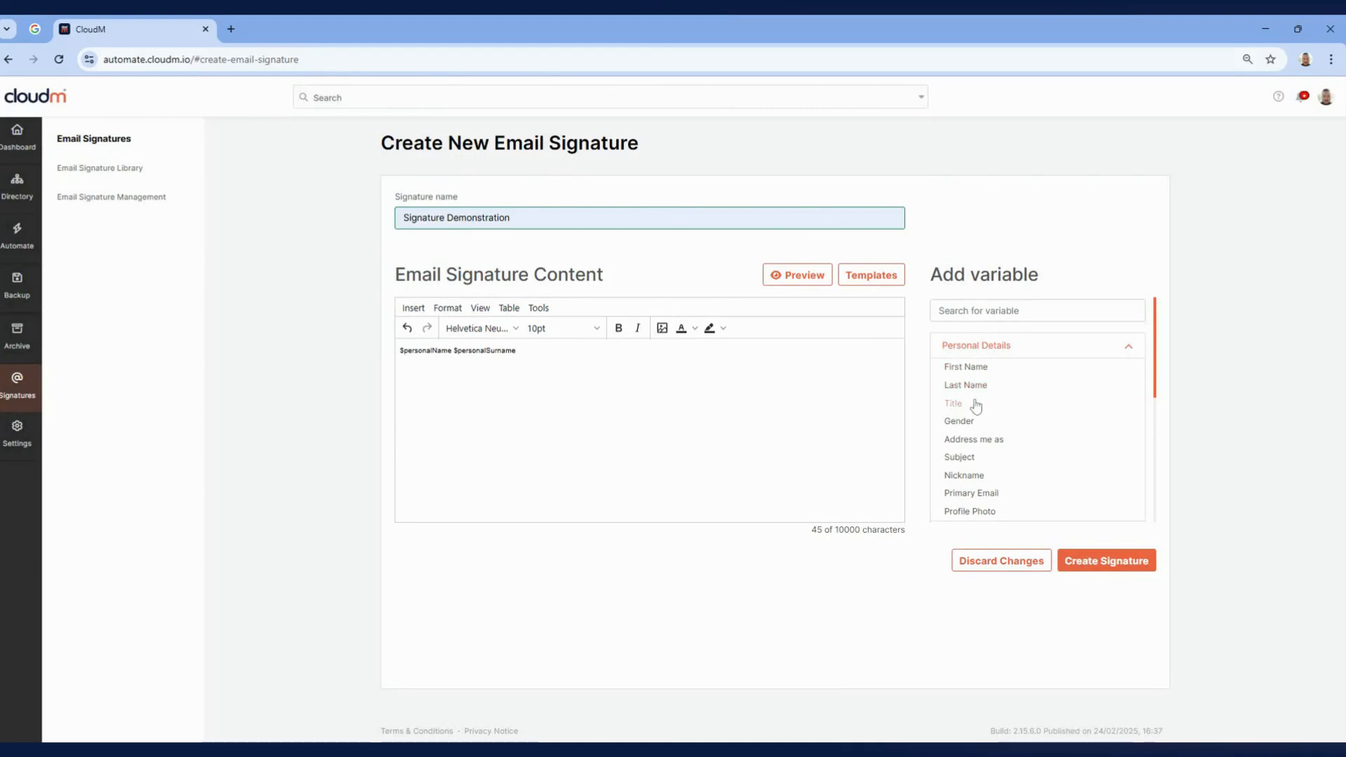
pyautogui.click(975, 440)
pyautogui.click(978, 494)
pyautogui.click(987, 514)
# Insert the Job Title variable from Organisation Details on its own line below the first and last name.
pyautogui.scroll(-1, 1014, 429)
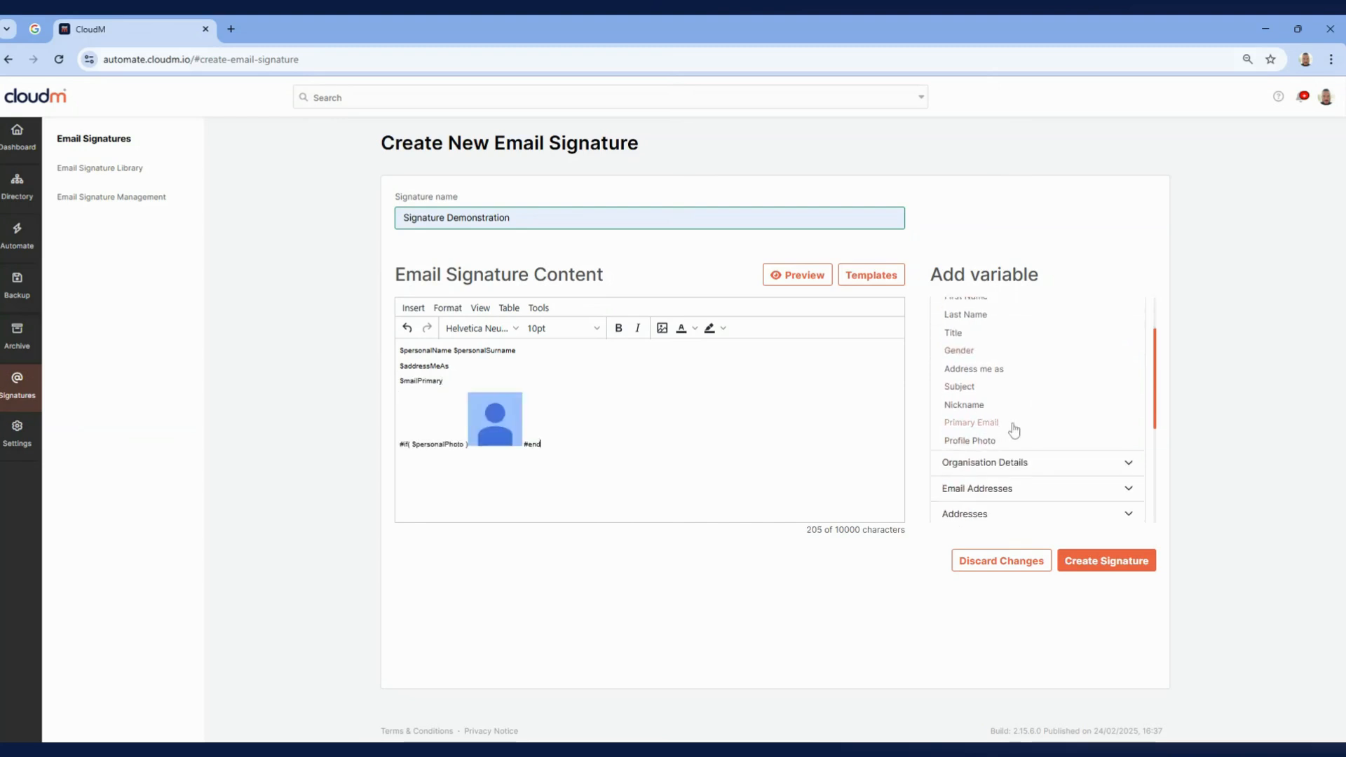
pyautogui.click(1025, 461)
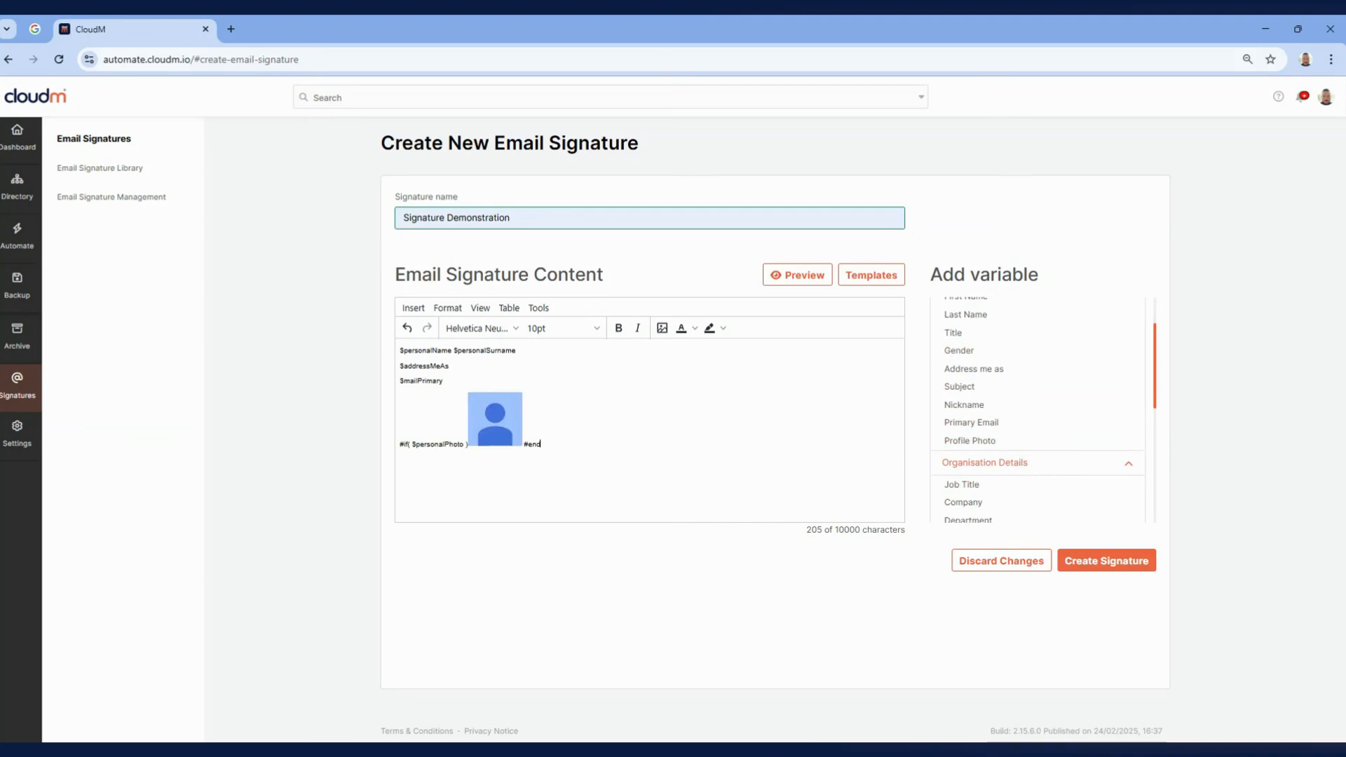
pyautogui.press('Return')
pyautogui.click(966, 485)
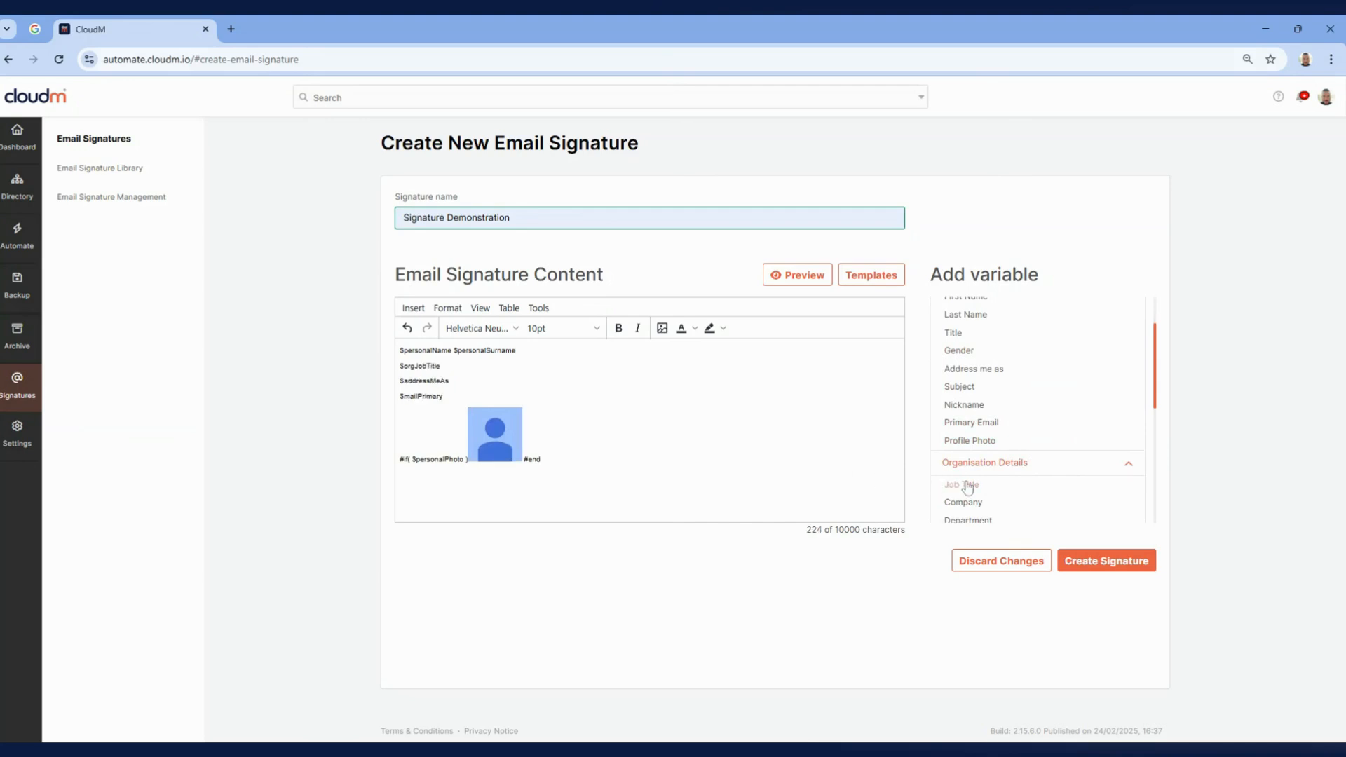
# Examine the remaining variable categories, especially the Predefined Extra Information fields, and where the directory offers Profile Fields.
pyautogui.scroll(-5, 1047, 442)
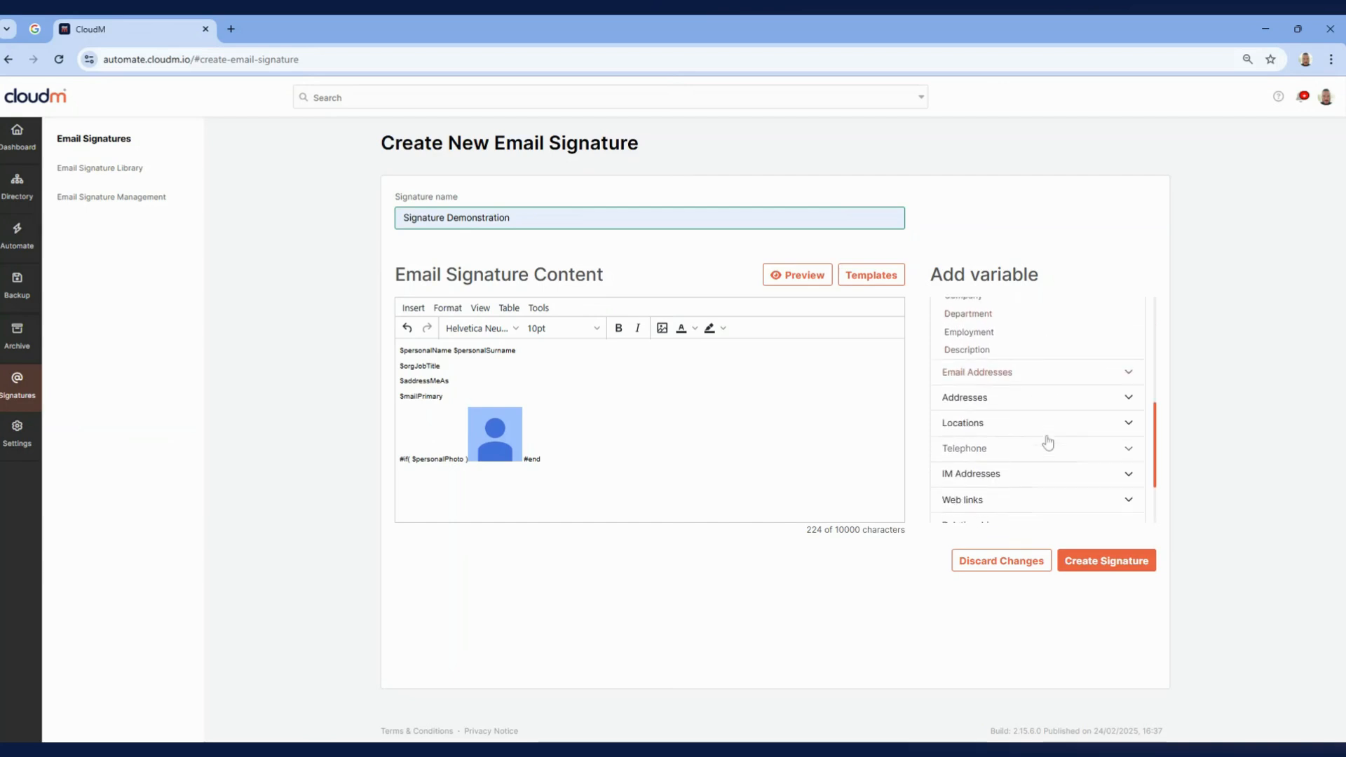
pyautogui.scroll(4, 1048, 442)
pyautogui.scroll(3, 1048, 442)
pyautogui.scroll(-2, 1045, 450)
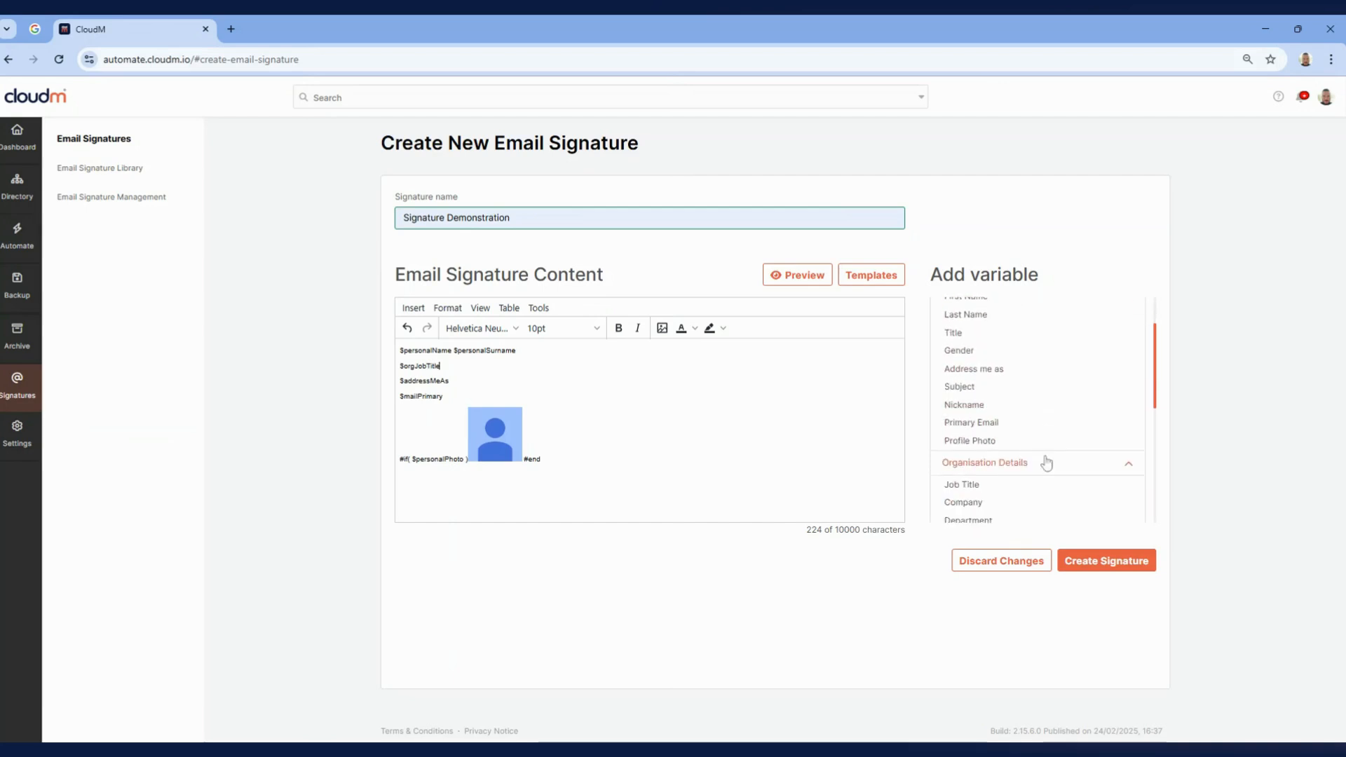
pyautogui.scroll(-5, 1047, 463)
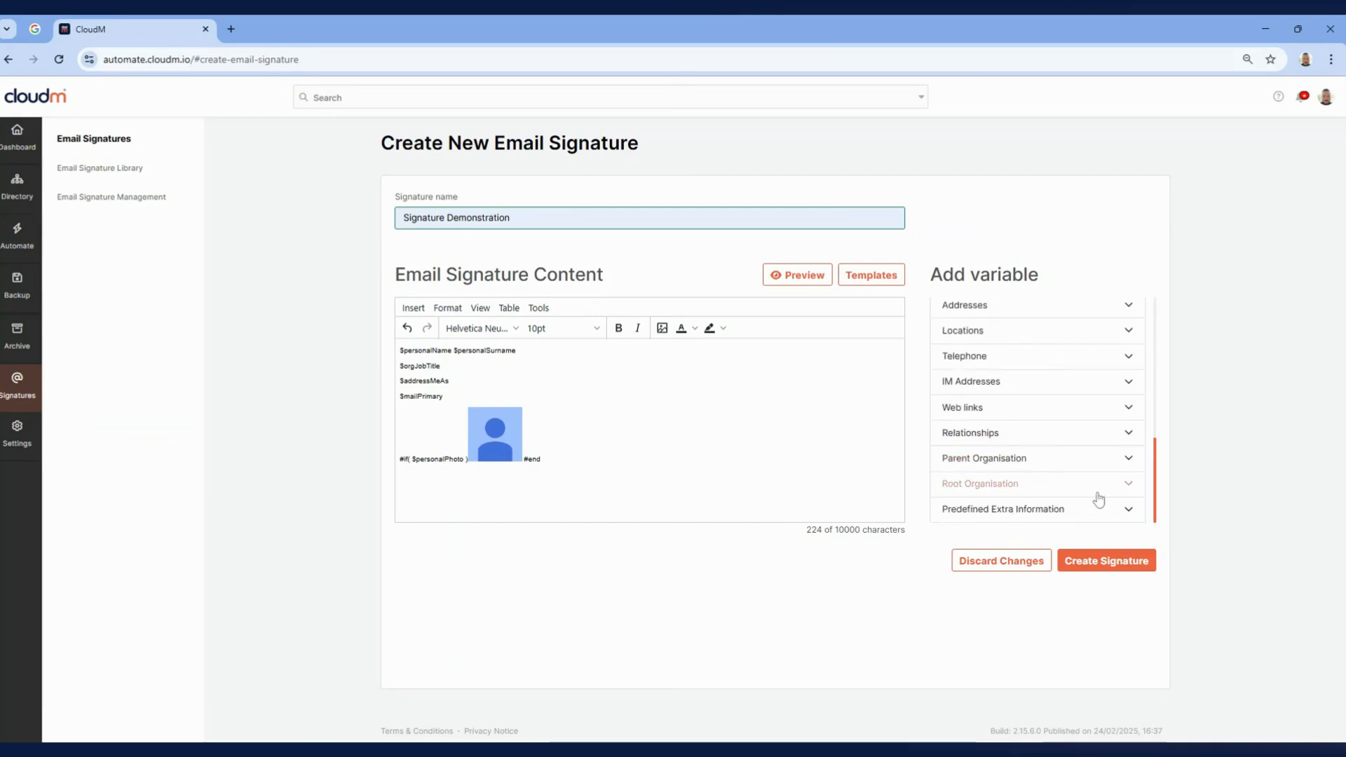
pyautogui.click(1129, 509)
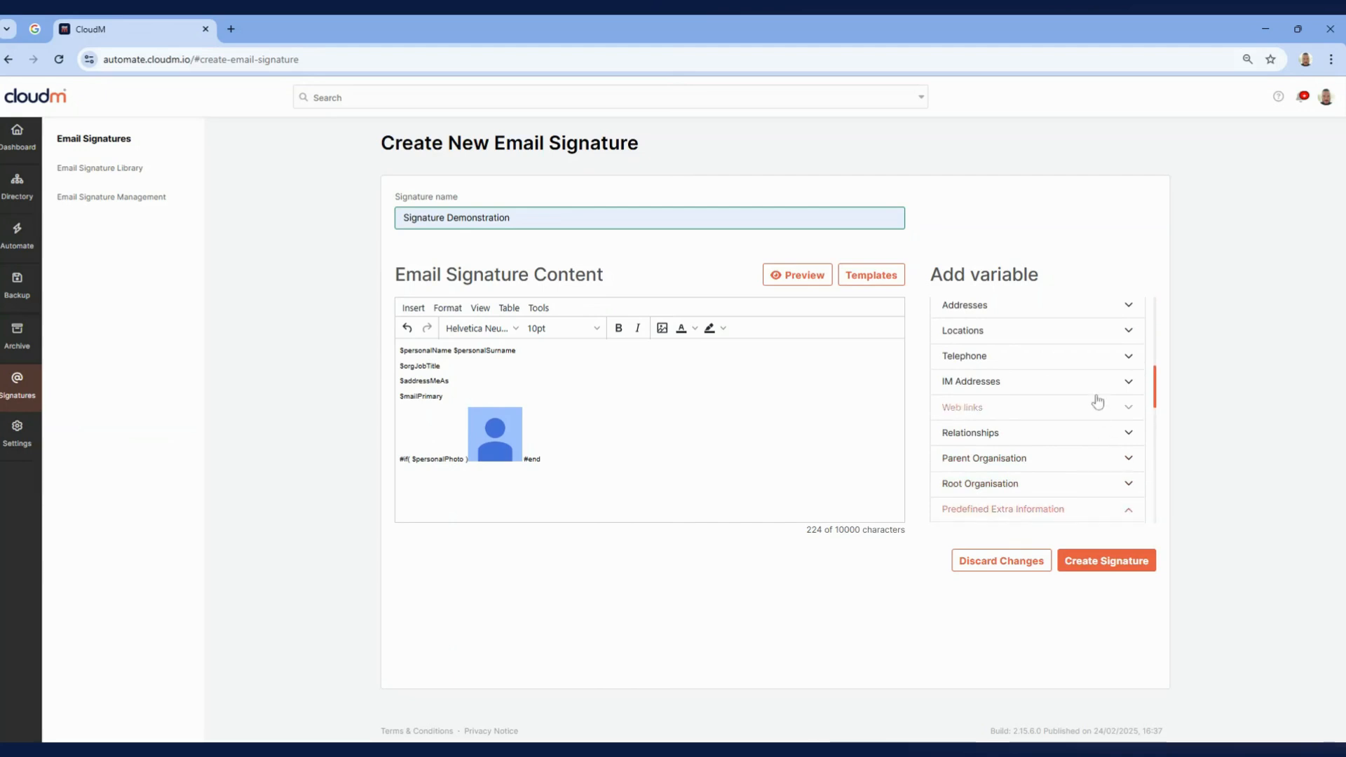
pyautogui.scroll(-4, 1098, 402)
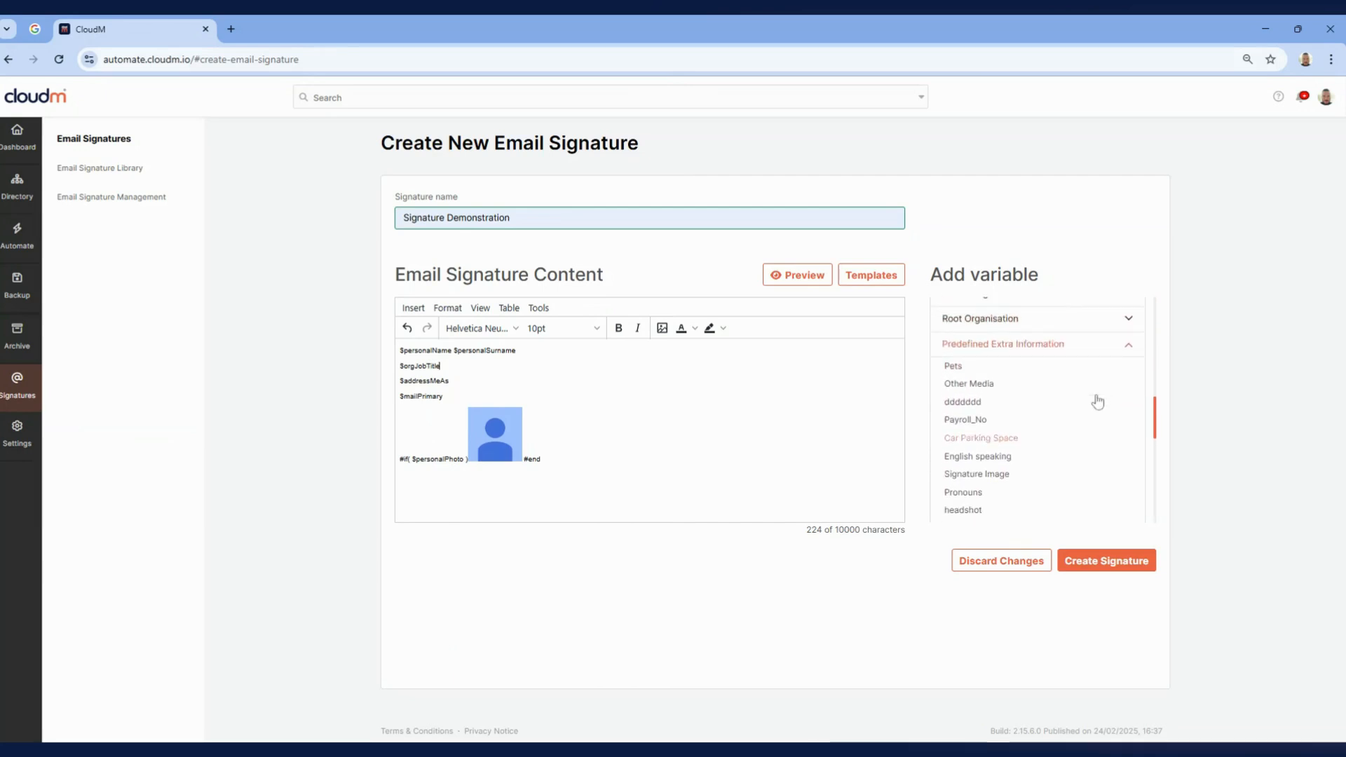
pyautogui.scroll(1, 1097, 402)
pyautogui.scroll(-5, 1093, 410)
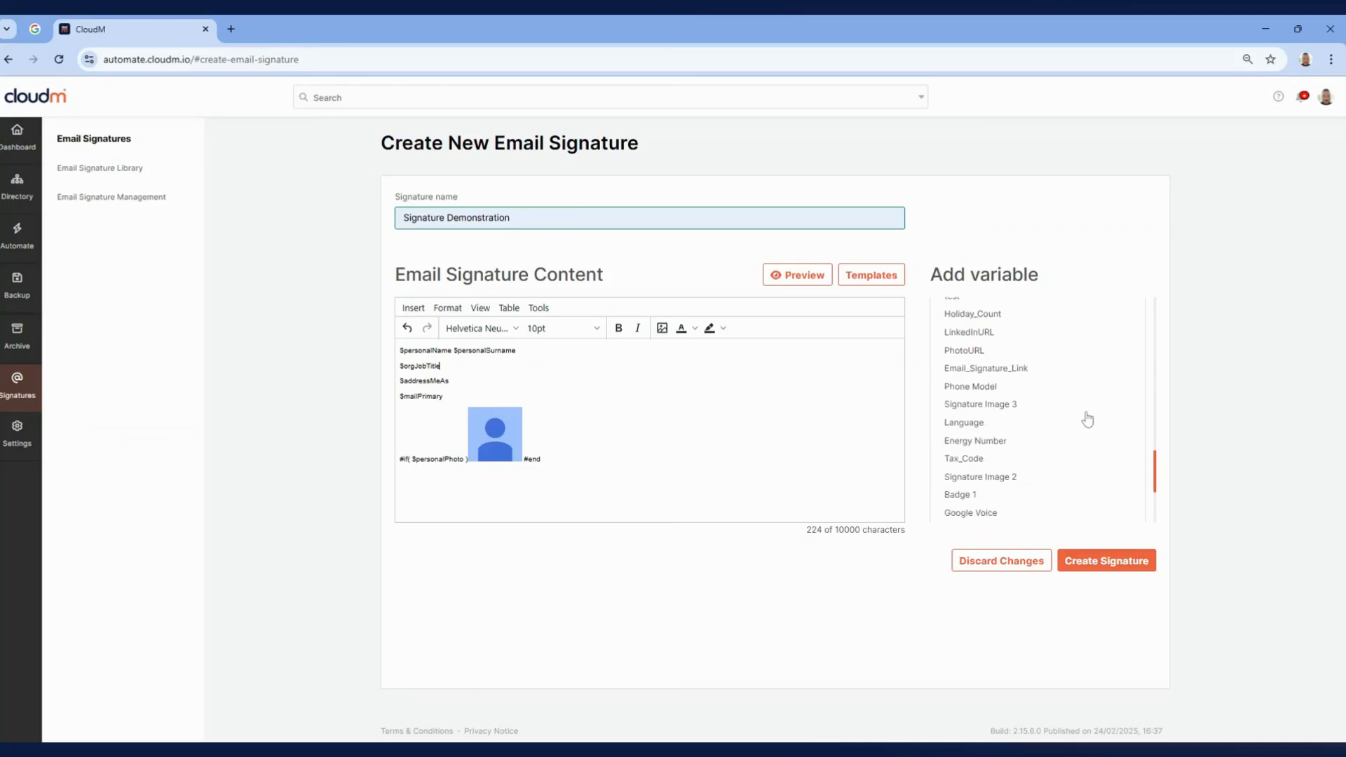
pyautogui.scroll(5, 1087, 419)
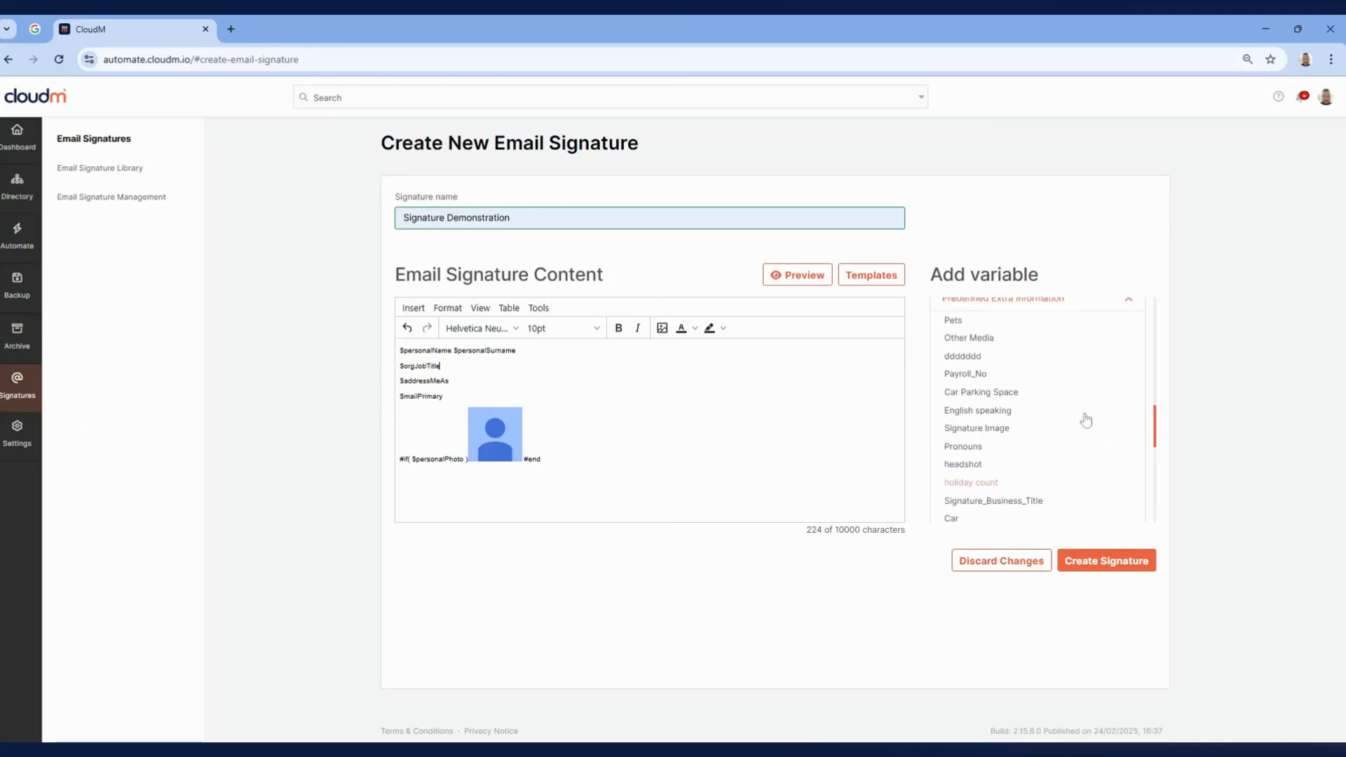
pyautogui.scroll(1, 1086, 420)
pyautogui.moveTo(10, 201)
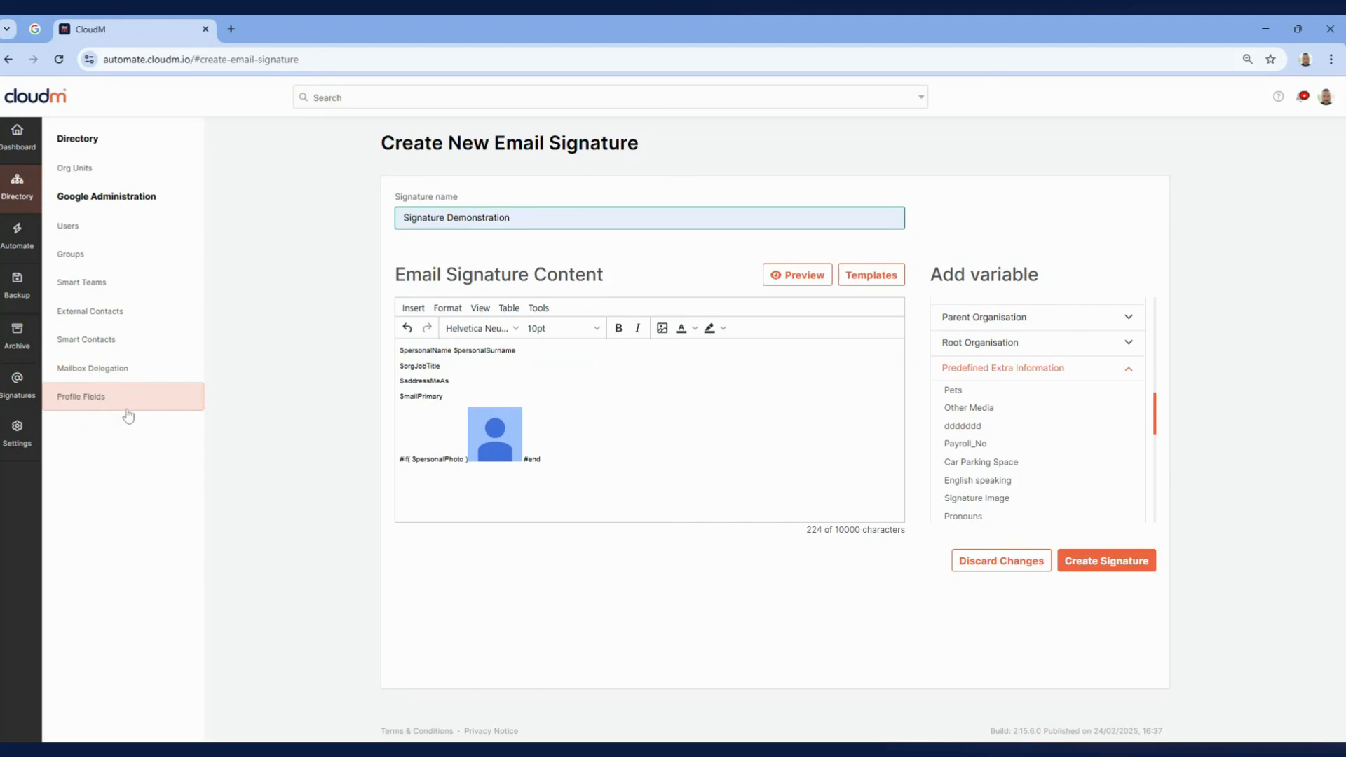
# Add a source code conditional giving $phoneBusinessMobile when $orgDepartment is "Sales", otherwise $phoneBusiness, or $phoneCompany when $phoneBusiness is blank.
pyautogui.click(539, 309)
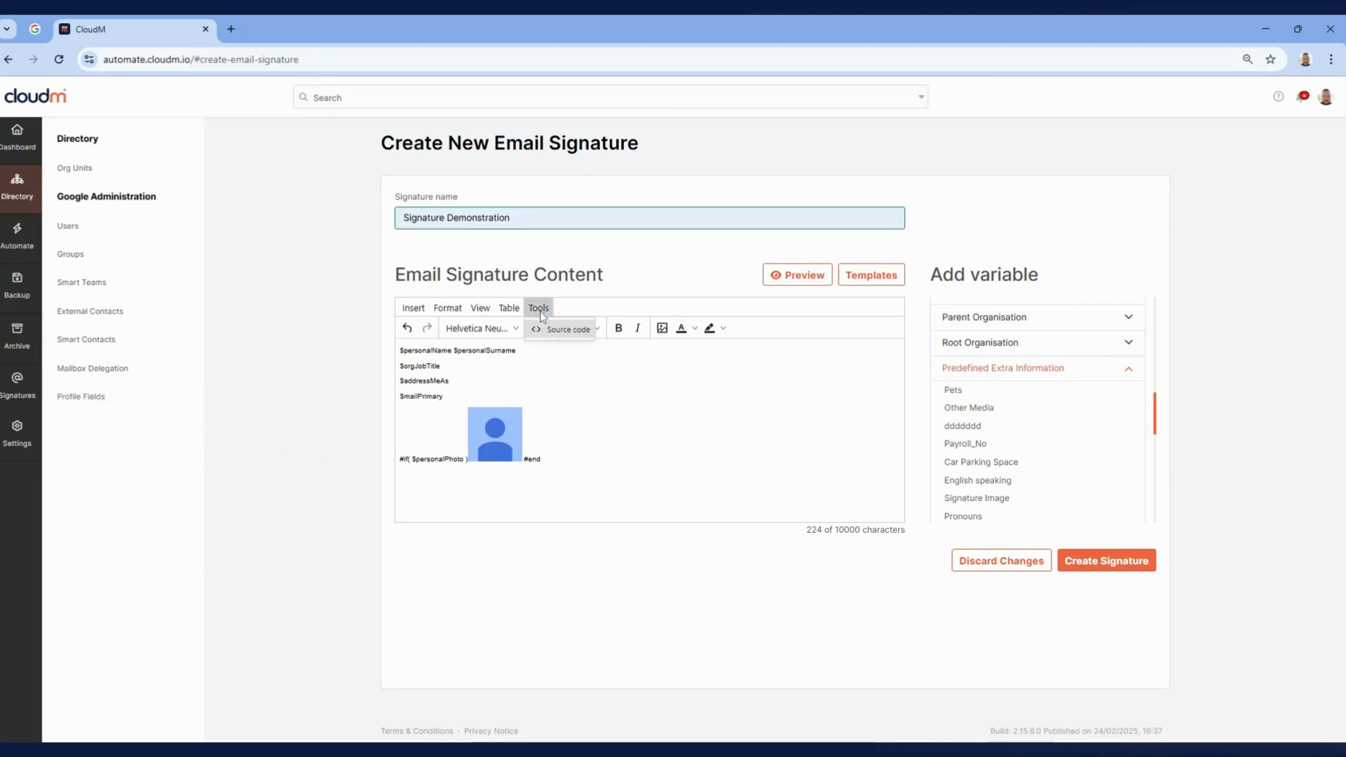
pyautogui.click(587, 339)
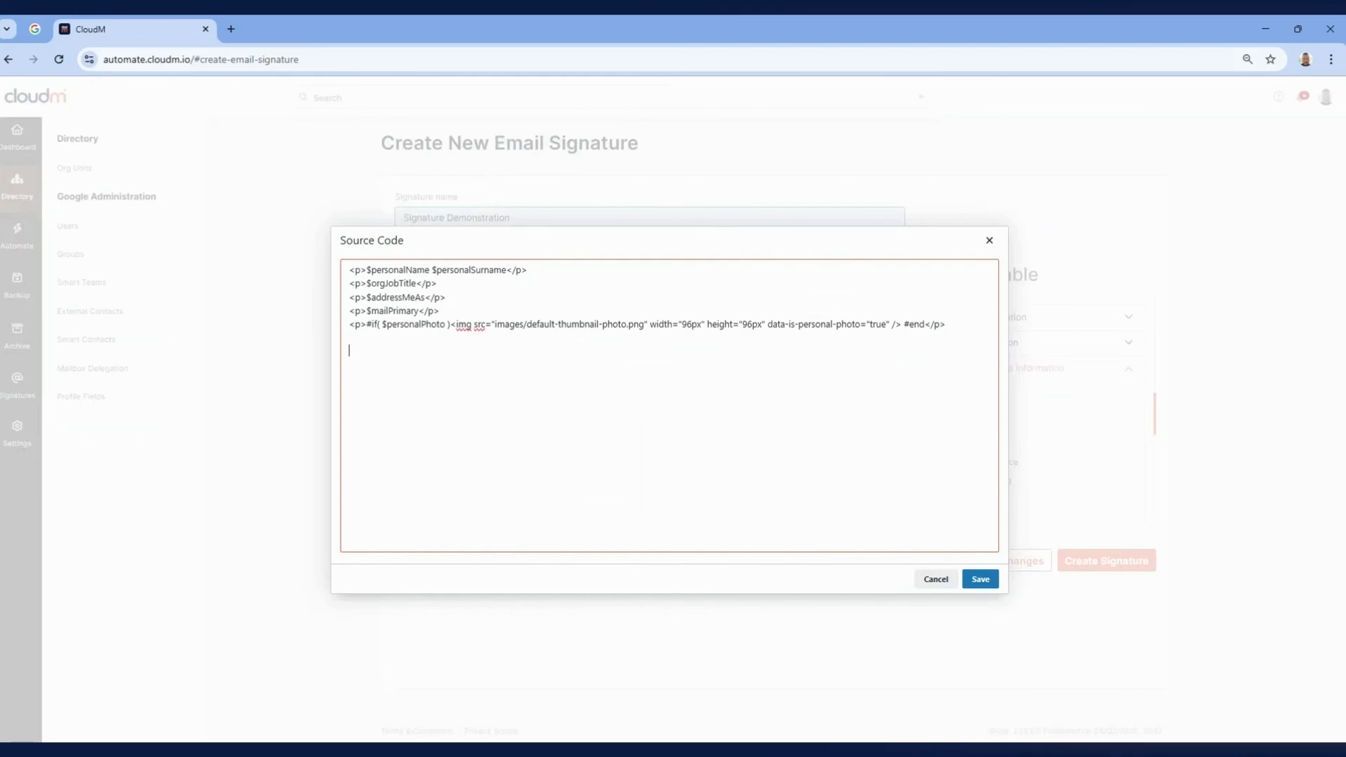
pyautogui.press('Return')
pyautogui.press('Return')
pyautogui.write('#if ($orgDepartment == "Sales") Mobile Number : $phoneBusinessMobile #elseif ($orgDepartment != "Sales") Tel: $phoneBusiness #else ($phoneBusiness == " ") Tel: $phoneCompany #end')
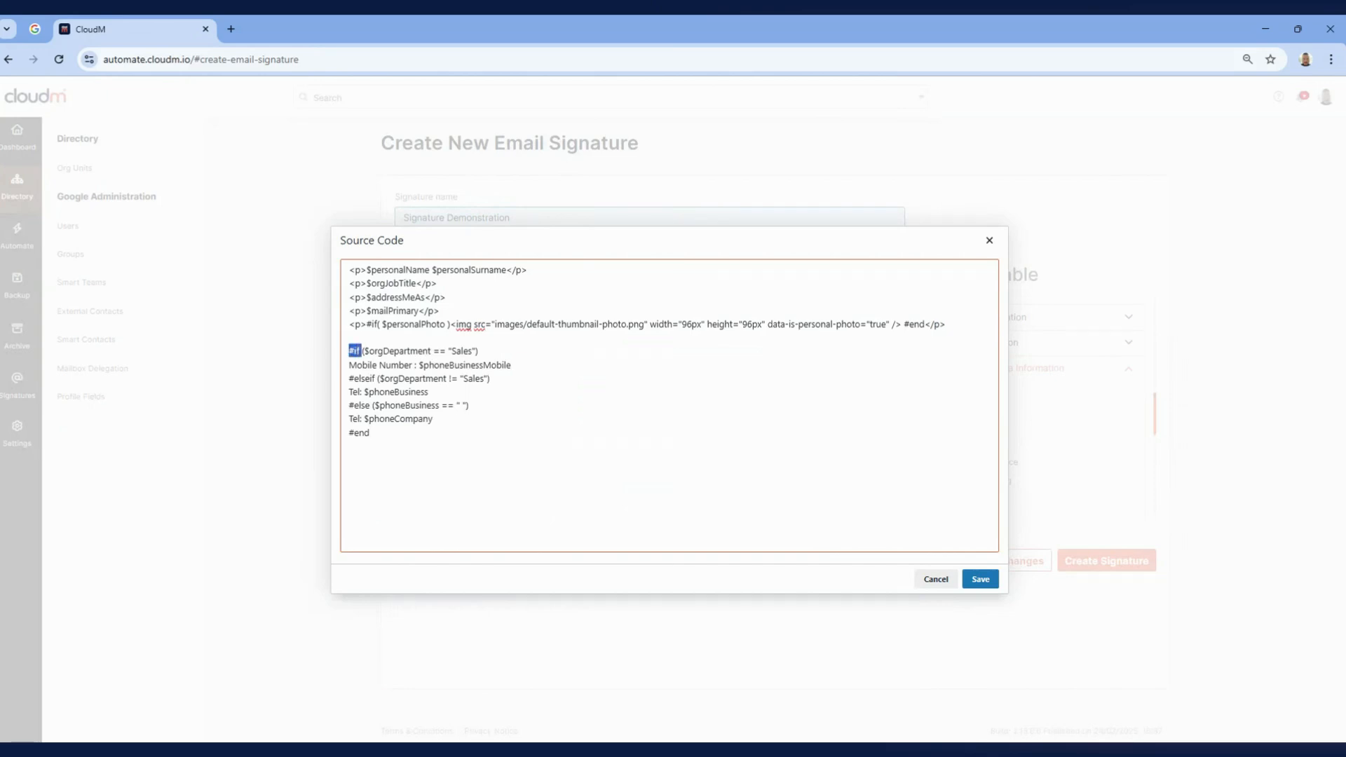
# Delete the whole conditional phone block from the source code and save the code.
pyautogui.moveTo(349, 379); pyautogui.dragTo(375, 379)
pyautogui.moveTo(349, 433); pyautogui.dragTo(343, 353)
pyautogui.press('BackSpace')
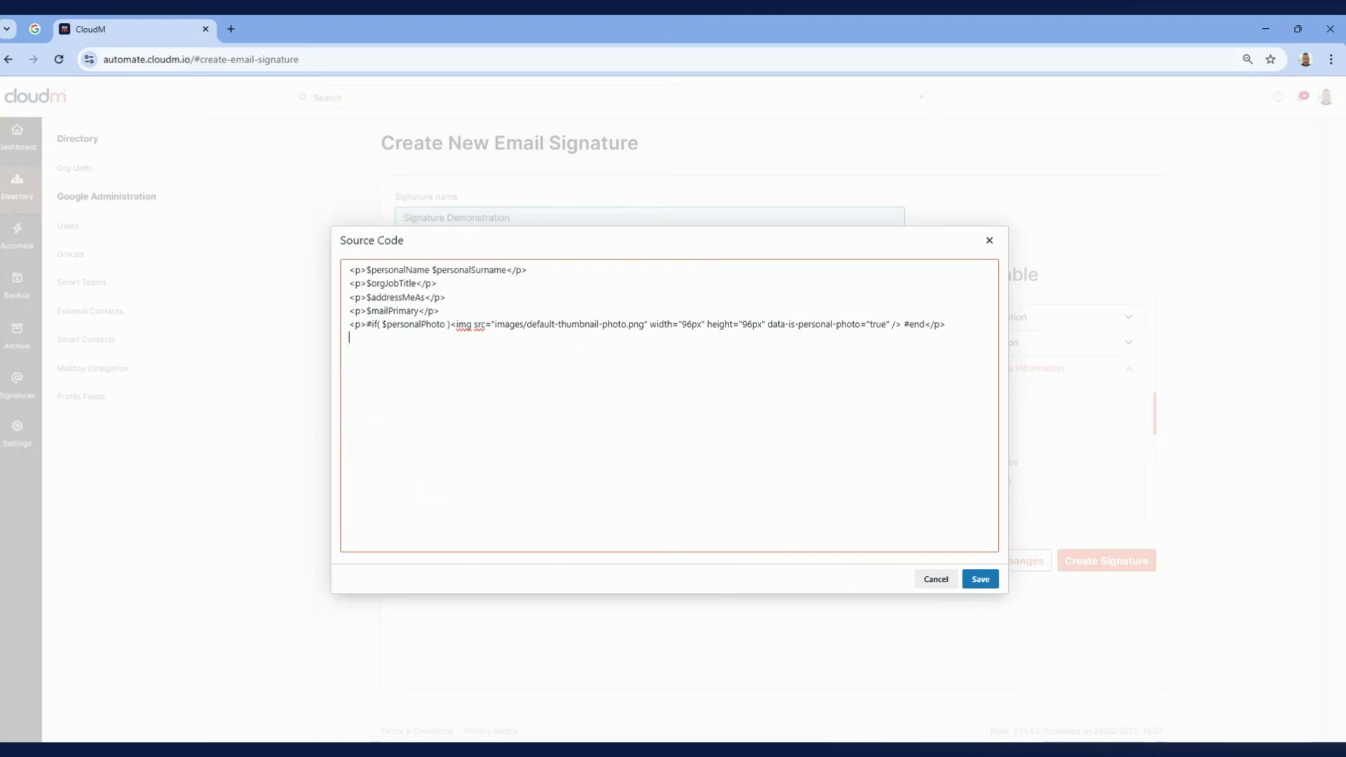
pyautogui.click(978, 579)
# Preview the signature for the preset user and create it.
pyautogui.click(813, 275)
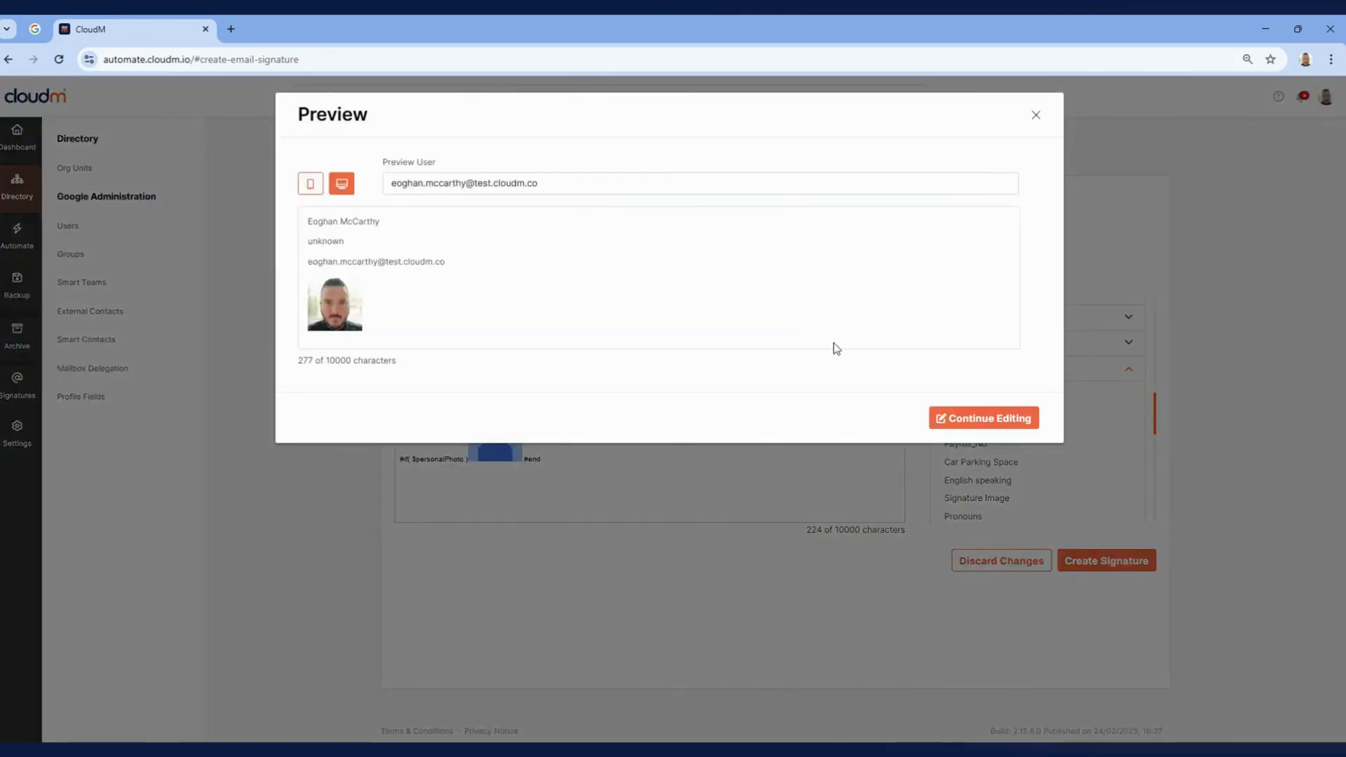
pyautogui.click(1006, 420)
pyautogui.click(1078, 560)
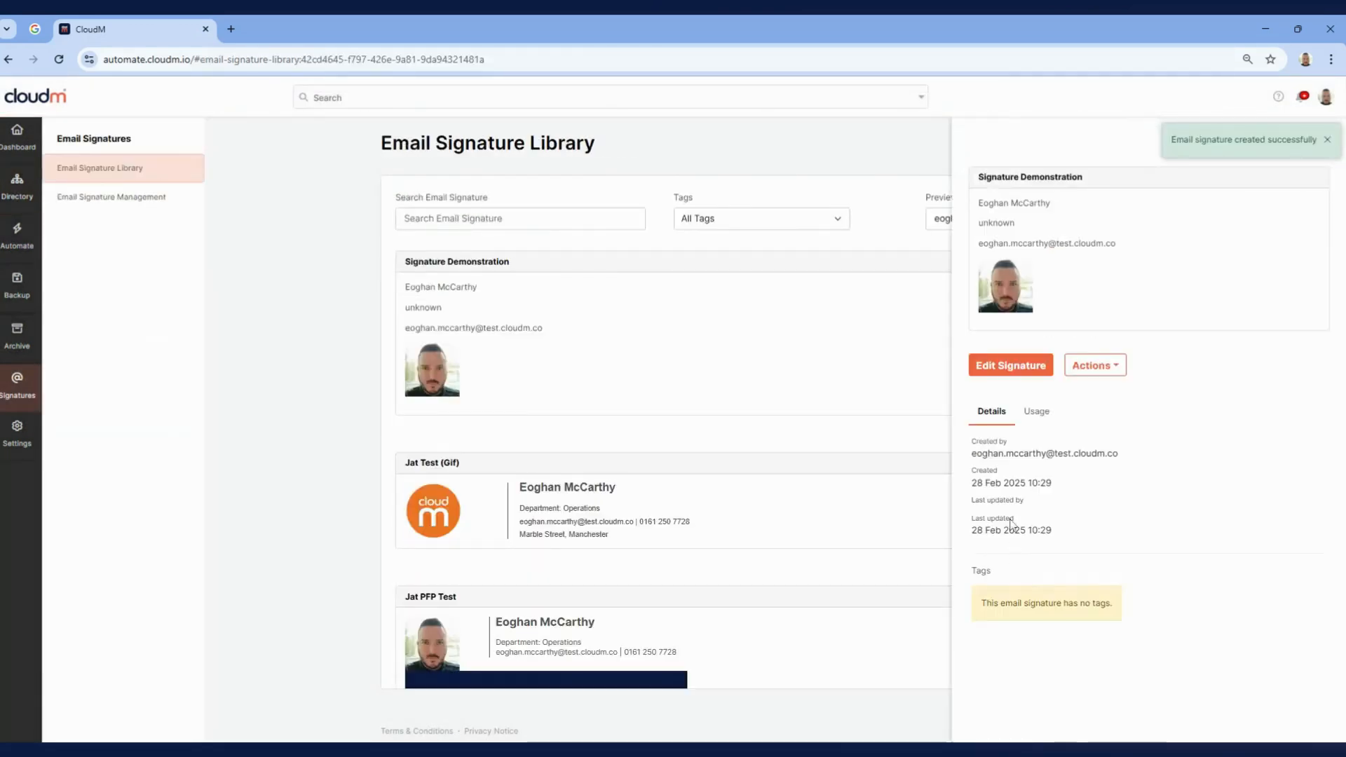
# Add the tags Operations and Campaign 1 to the new signature and save them.
pyautogui.click(1092, 364)
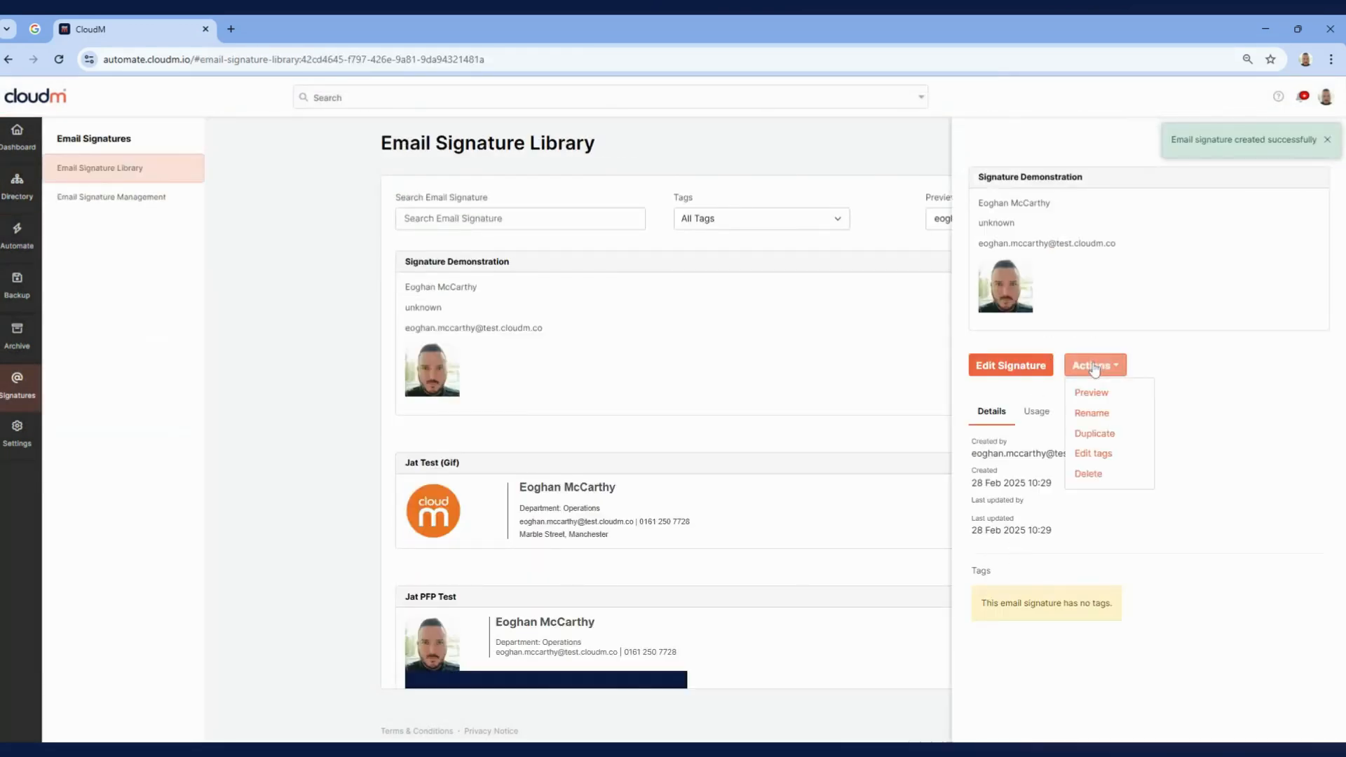
pyautogui.click(1130, 457)
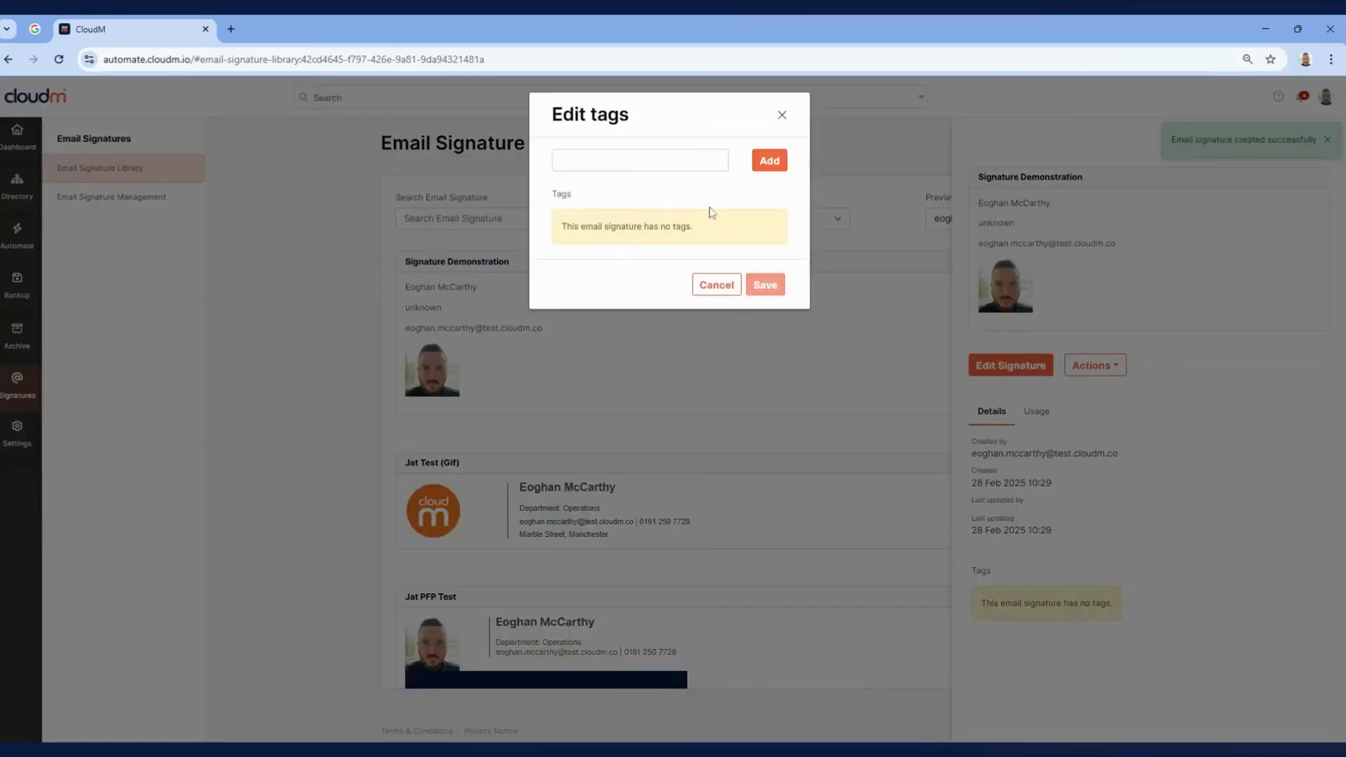
pyautogui.click(640, 161)
pyautogui.write('O')
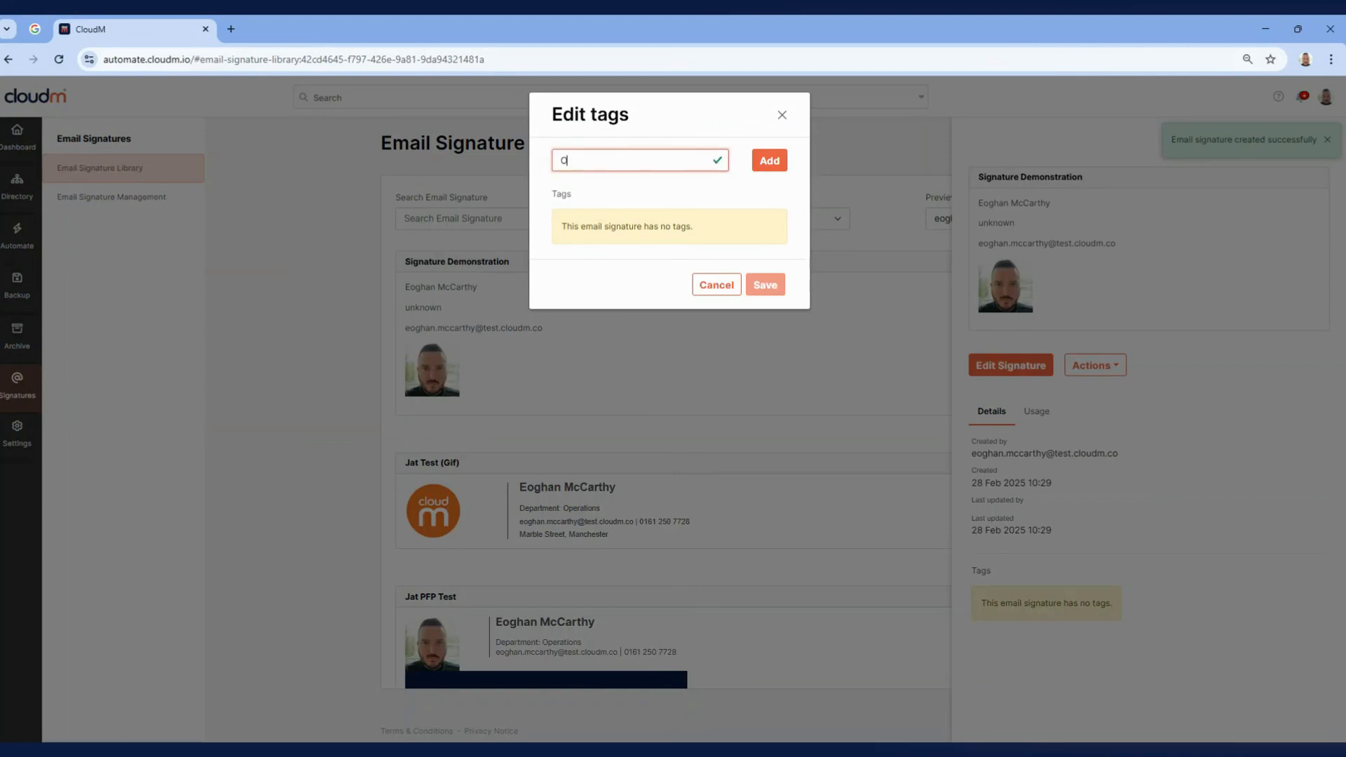
pyautogui.write('perations')
pyautogui.press('Return')
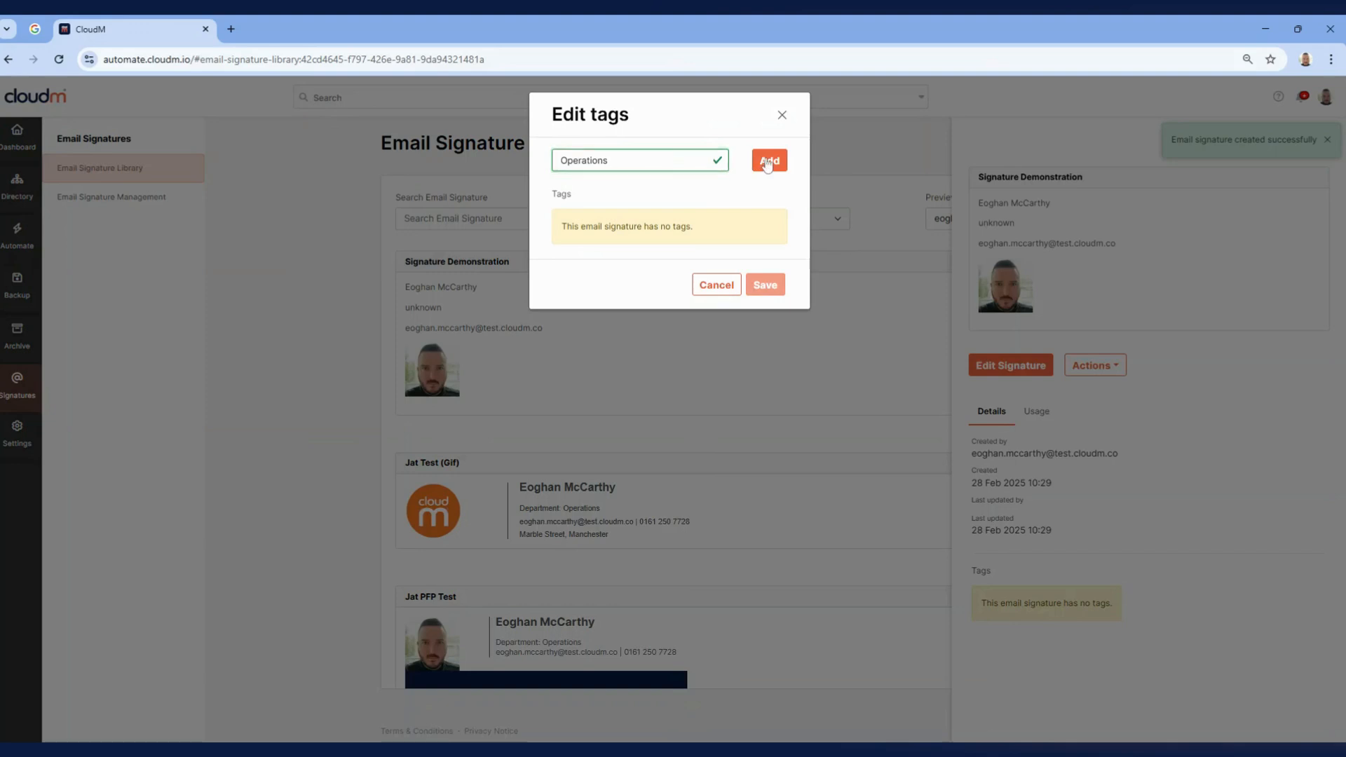
pyautogui.write('Campaign 1')
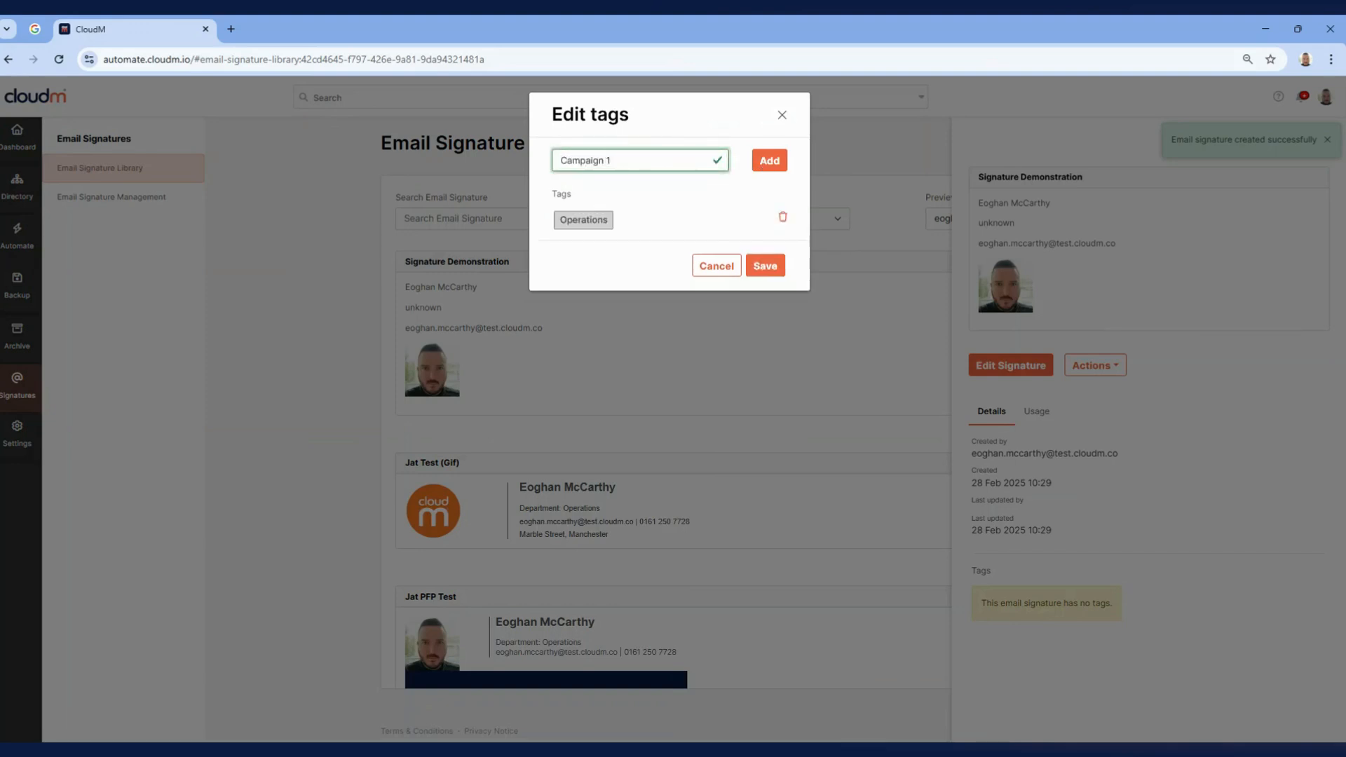
pyautogui.click(783, 165)
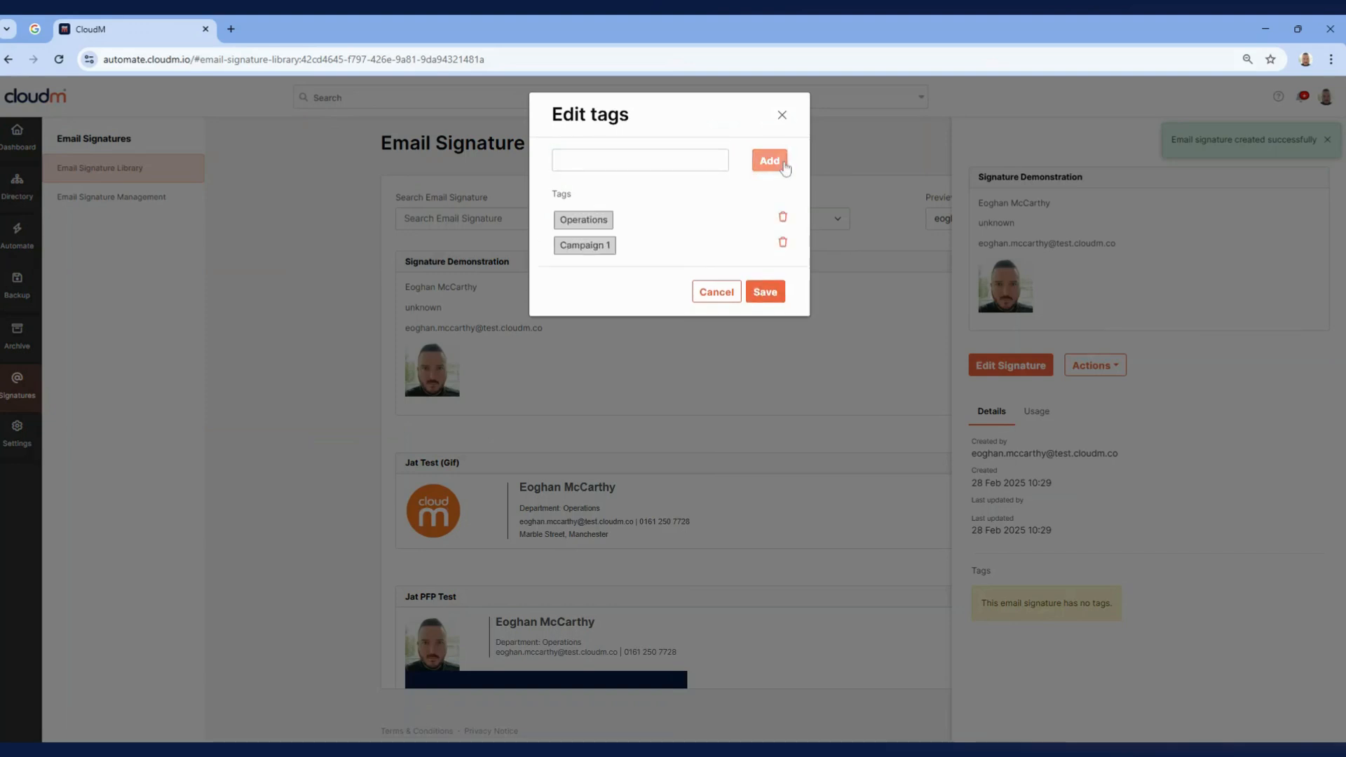
pyautogui.click(767, 292)
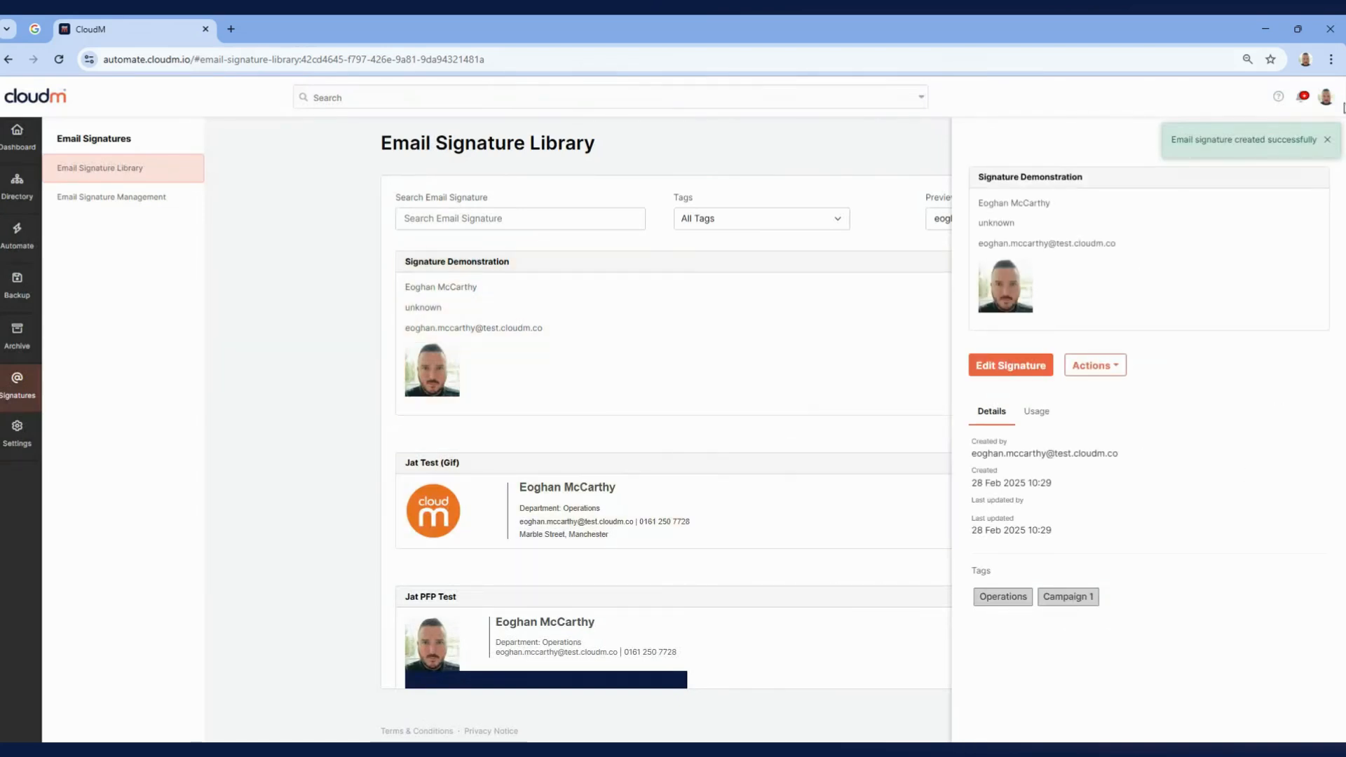
# Dismiss the notification, close the signature's details and filter the signature library by a tag.
pyautogui.click(1327, 143)
pyautogui.click(876, 254)
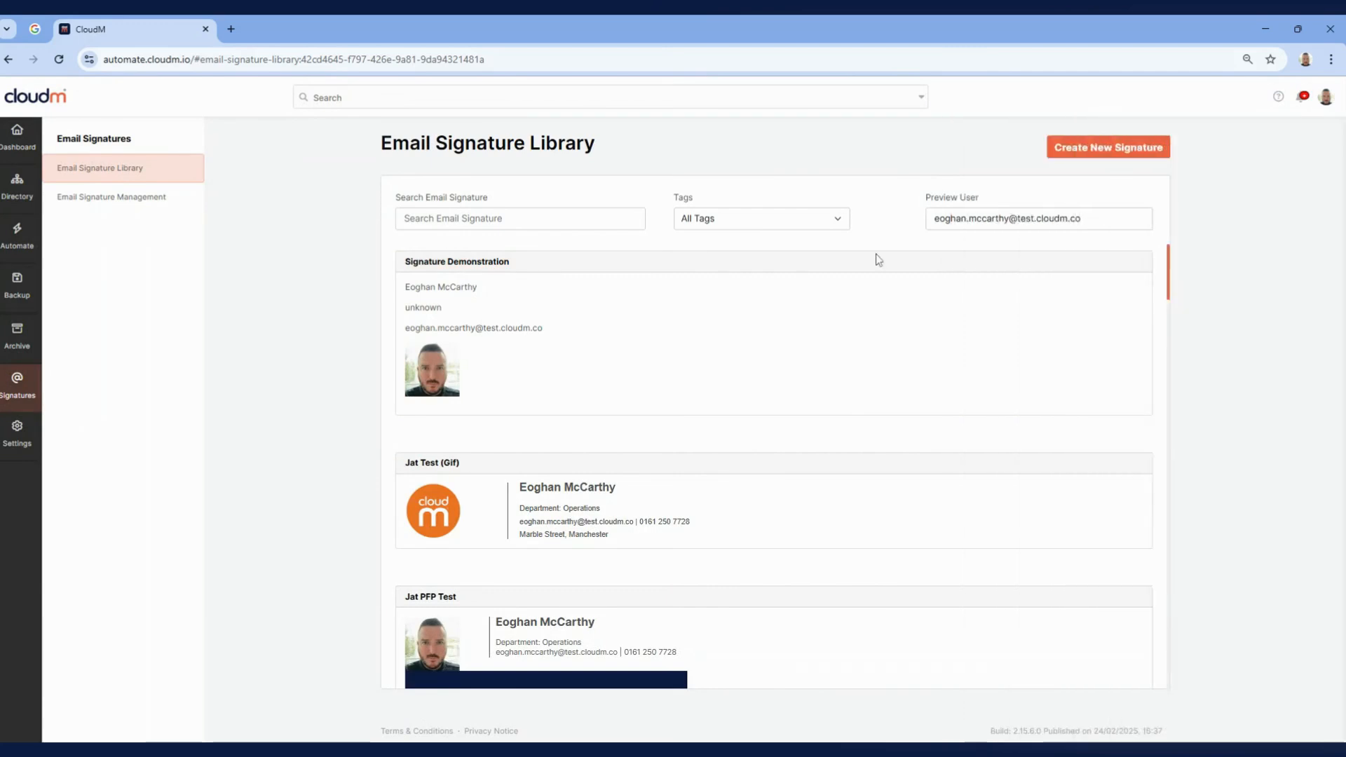
pyautogui.click(722, 226)
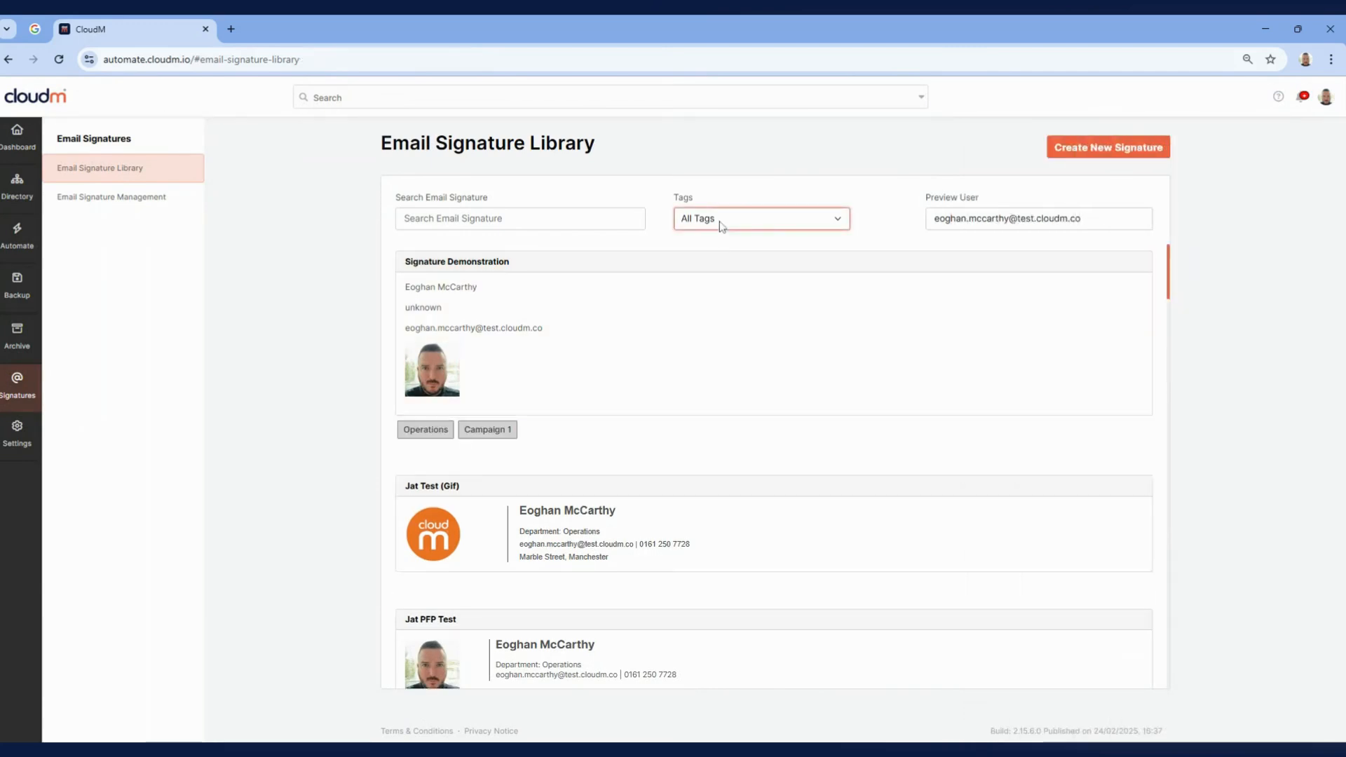
pyautogui.click(725, 293)
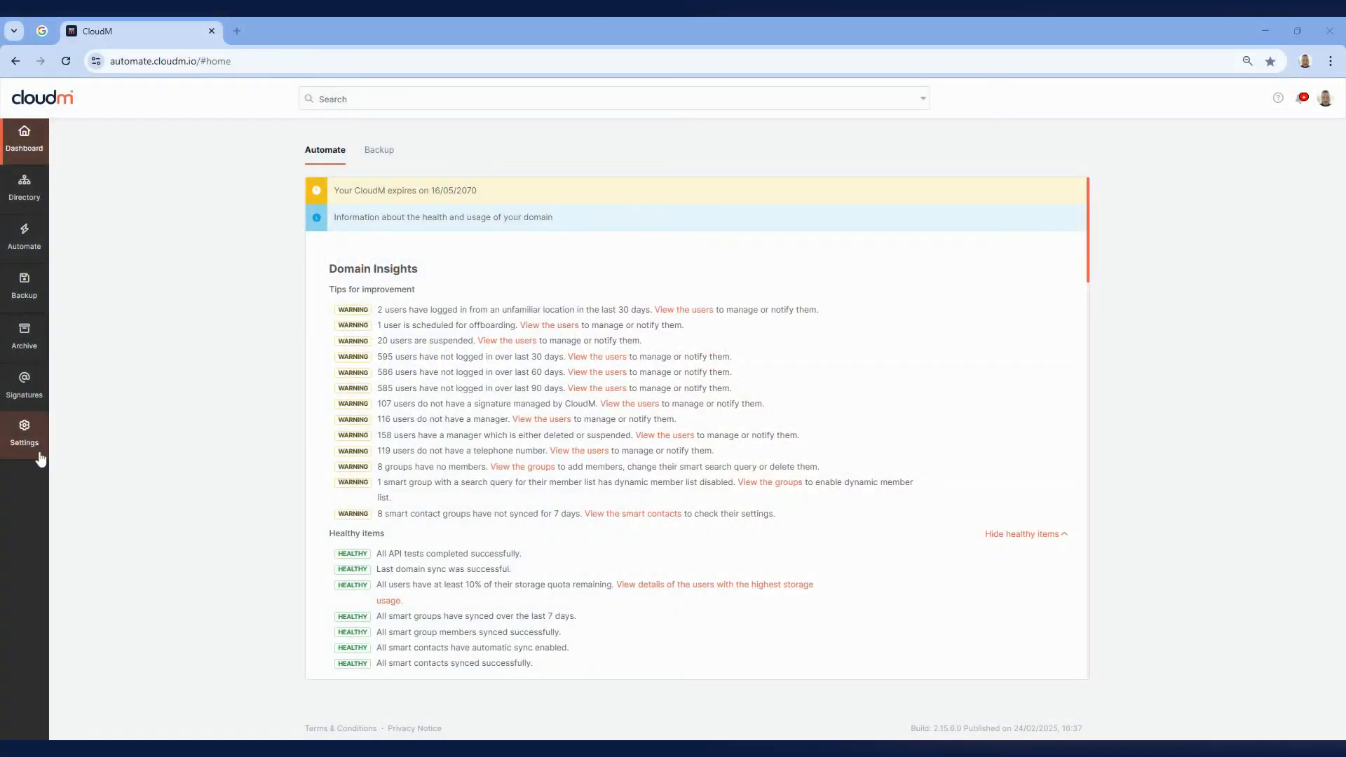
# In the role settings, start a new role named Signature Demonstration and have it created from a template.
pyautogui.click(28, 434)
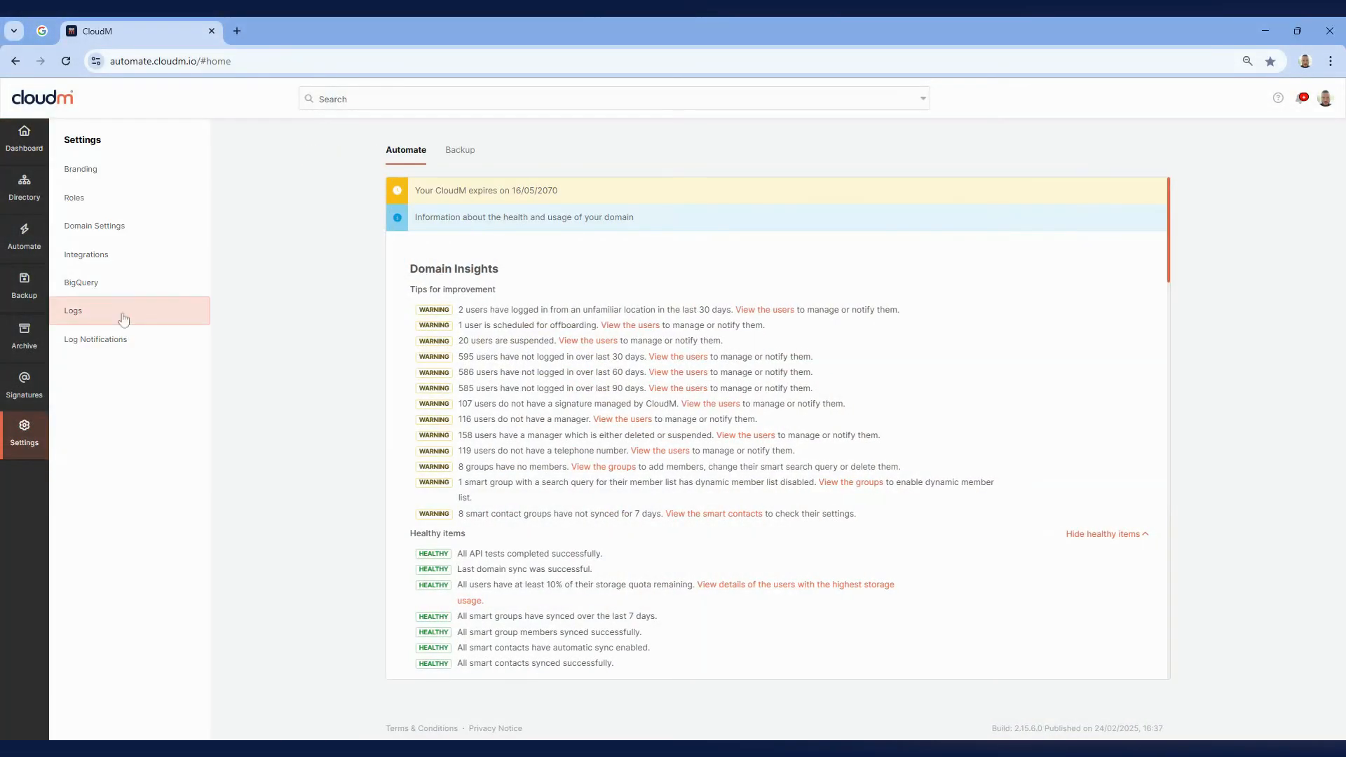
pyautogui.click(129, 200)
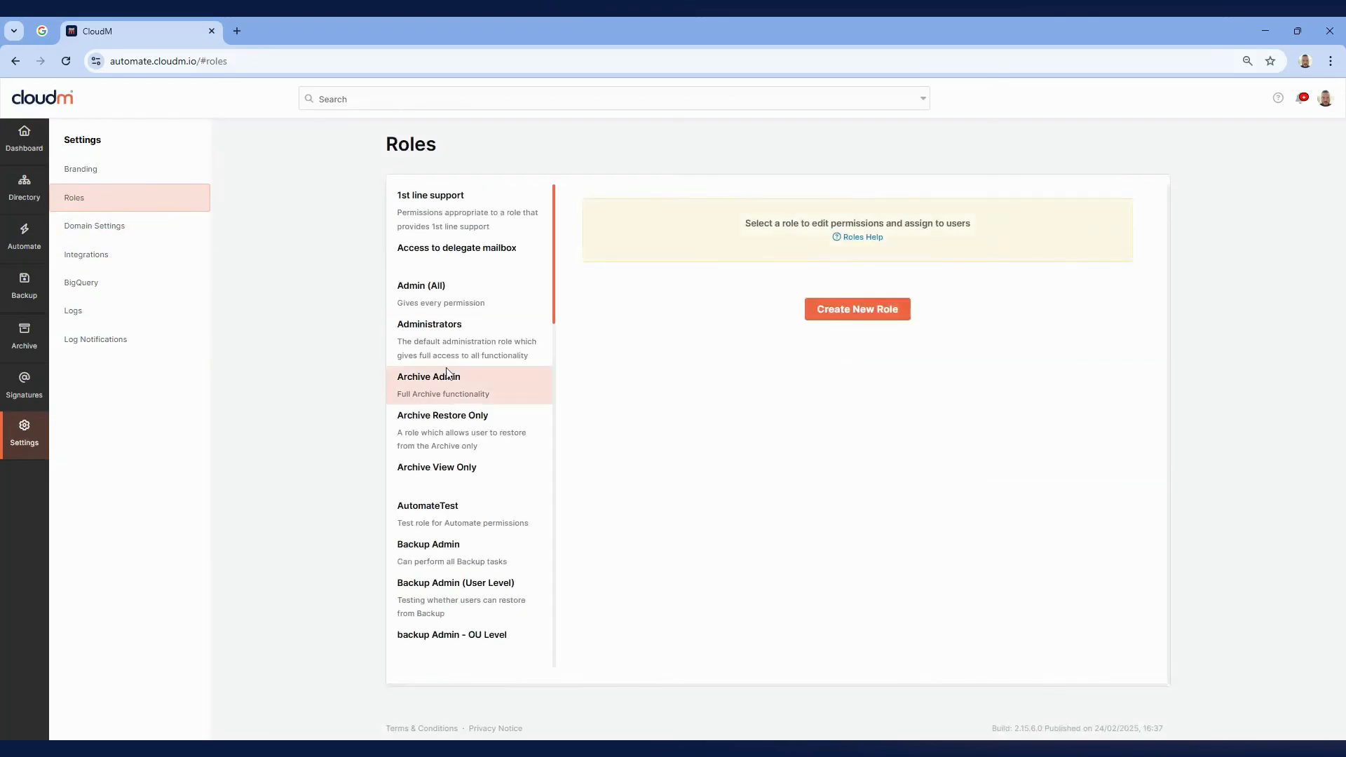
pyautogui.scroll(-5, 517, 390)
pyautogui.scroll(5, 515, 400)
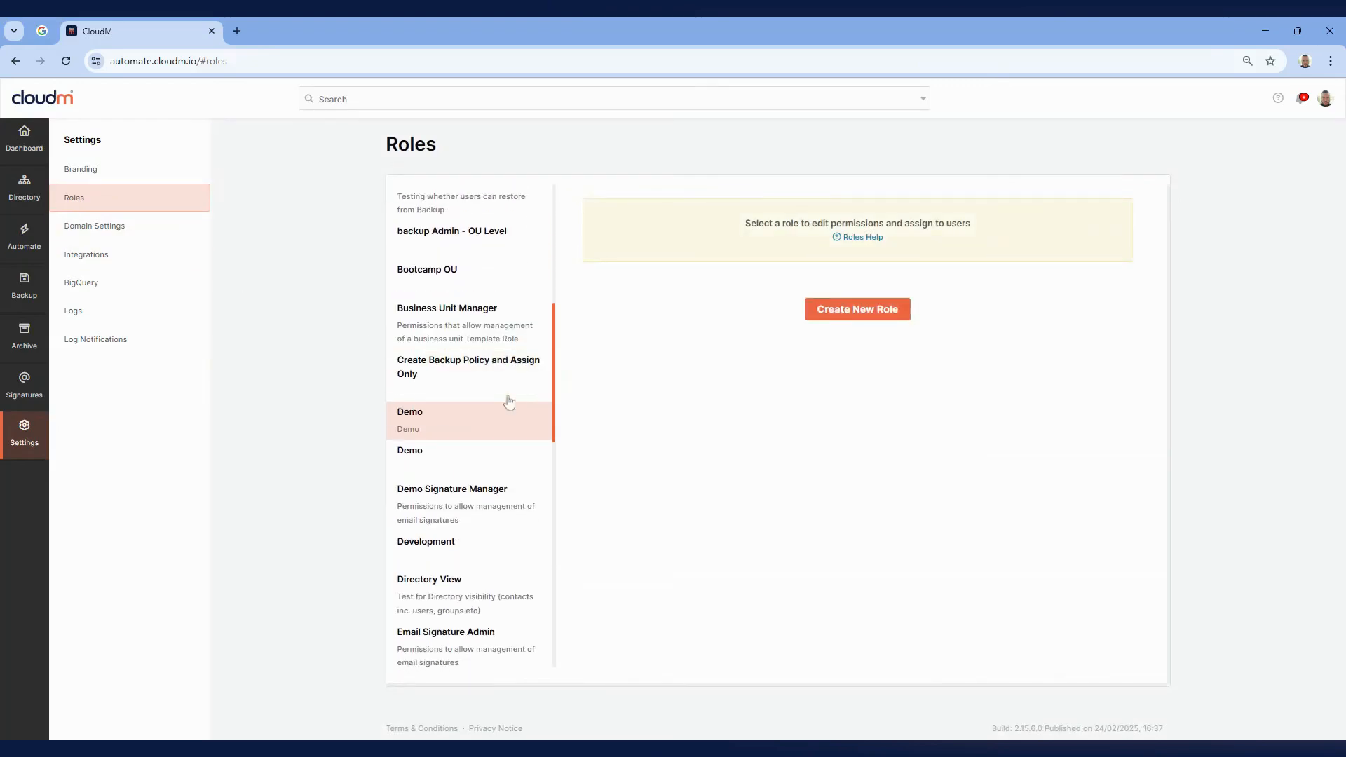
pyautogui.click(904, 316)
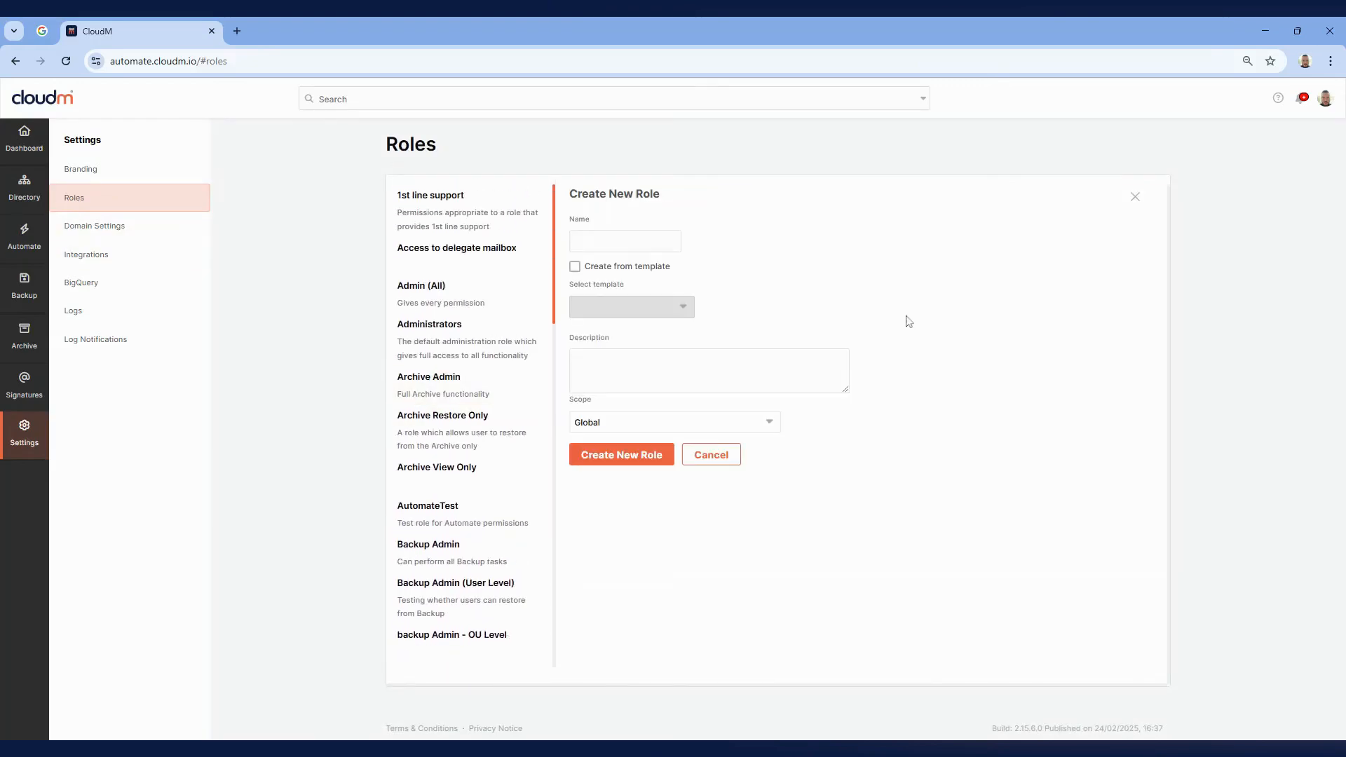
pyautogui.write('Signature Demonstration')
pyautogui.click(620, 270)
pyautogui.click(624, 307)
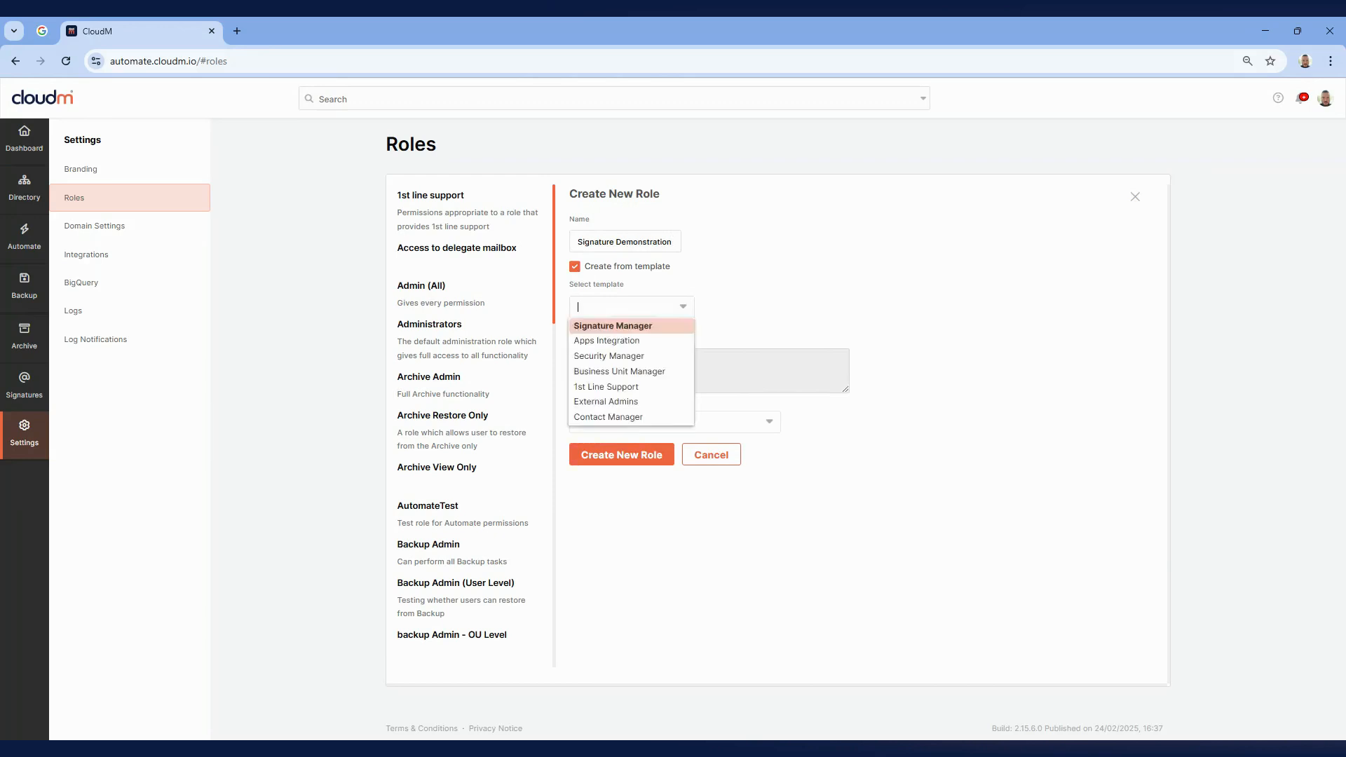
pyautogui.click(652, 341)
pyautogui.click(649, 307)
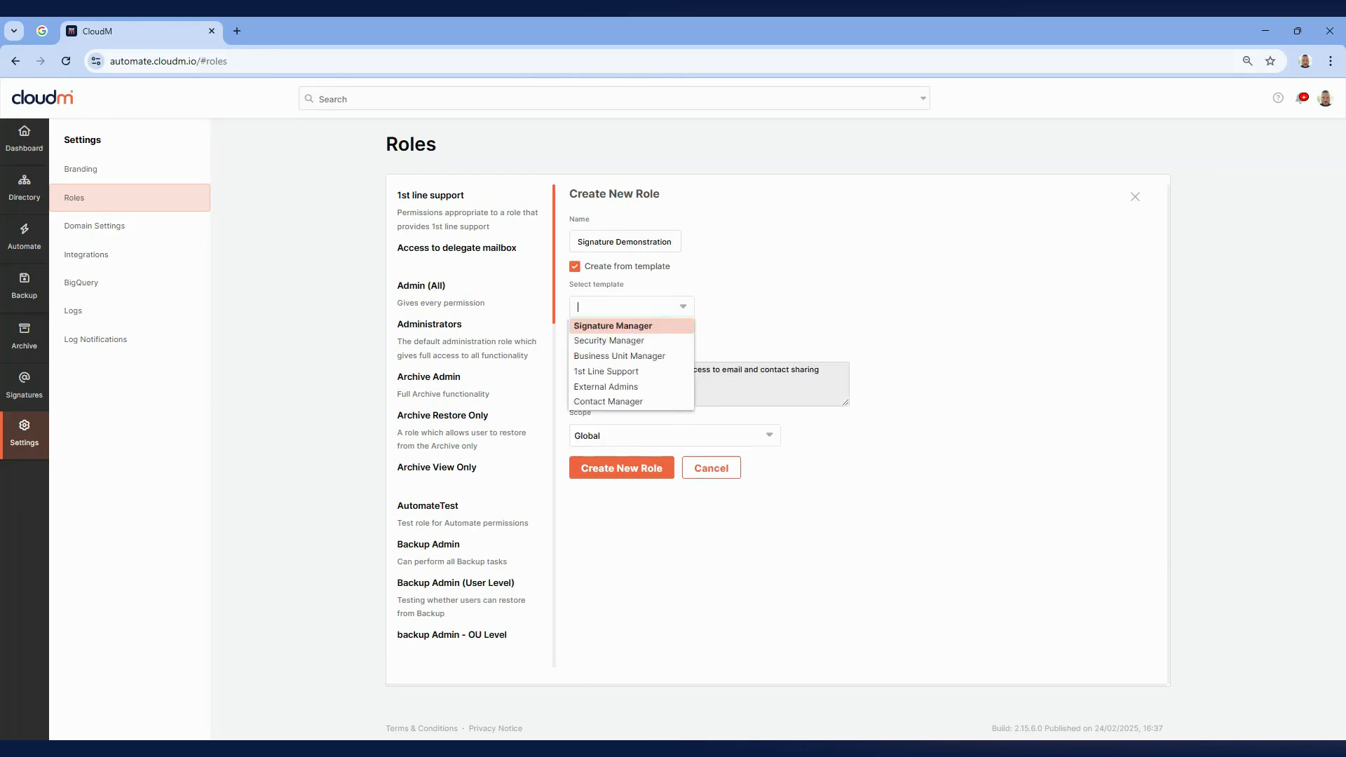
pyautogui.click(735, 319)
pyautogui.click(648, 337)
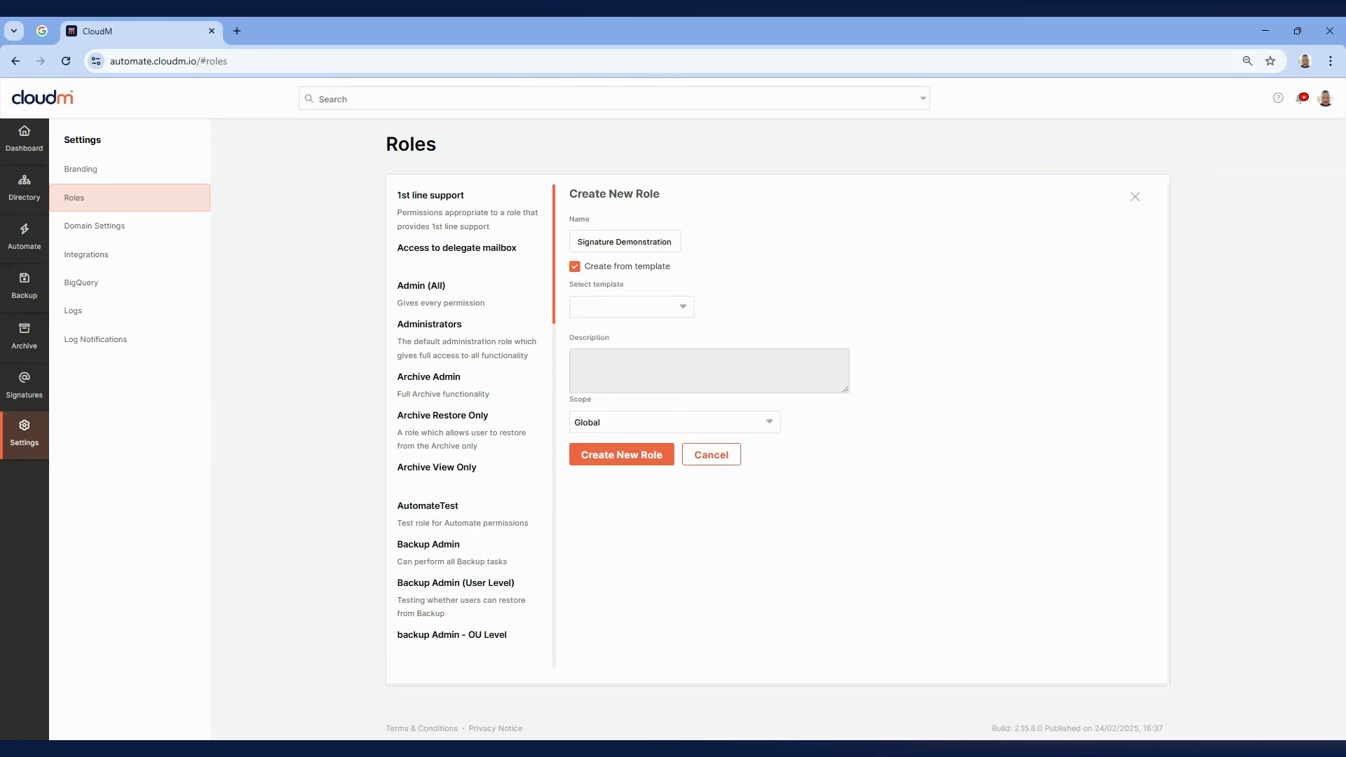
# Create the role from the Signature Manager template with its scope set to Specific OU.
pyautogui.click(625, 325)
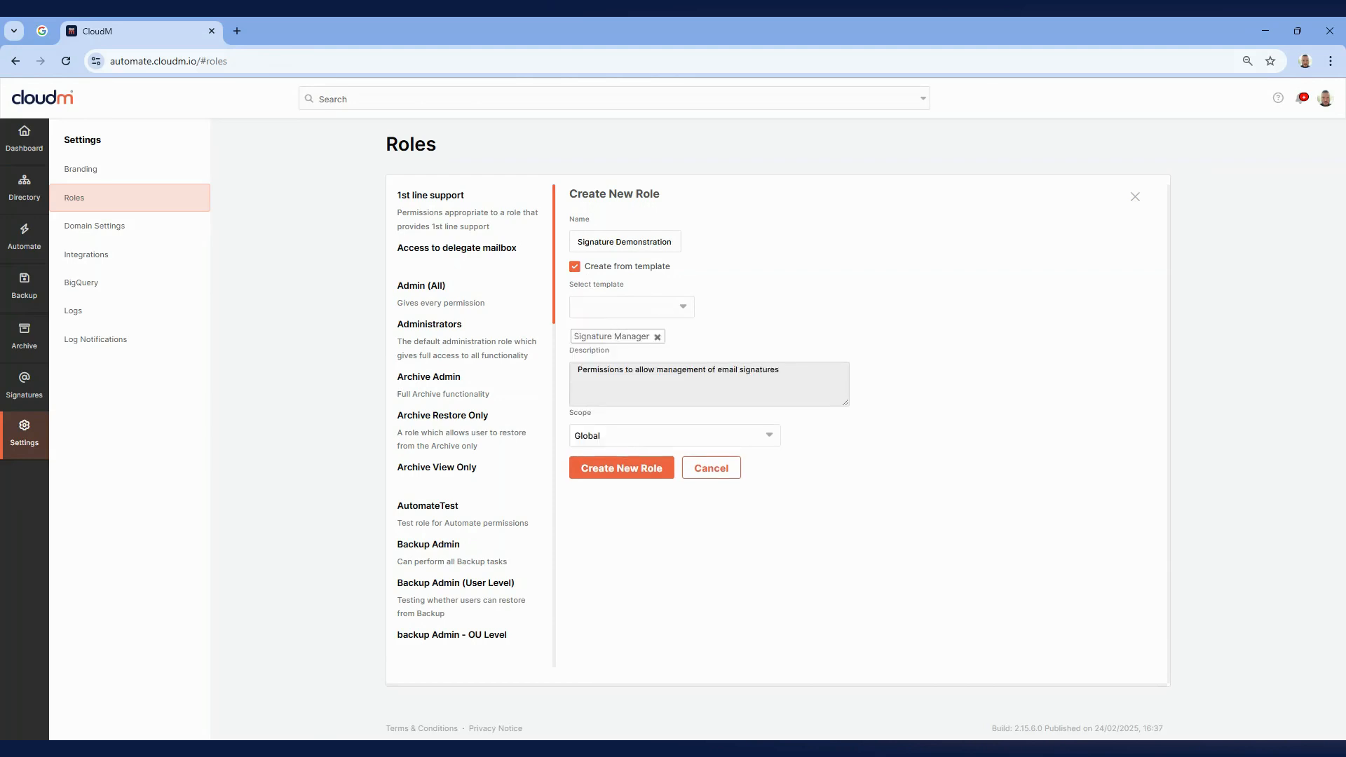
pyautogui.click(600, 440)
pyautogui.click(608, 471)
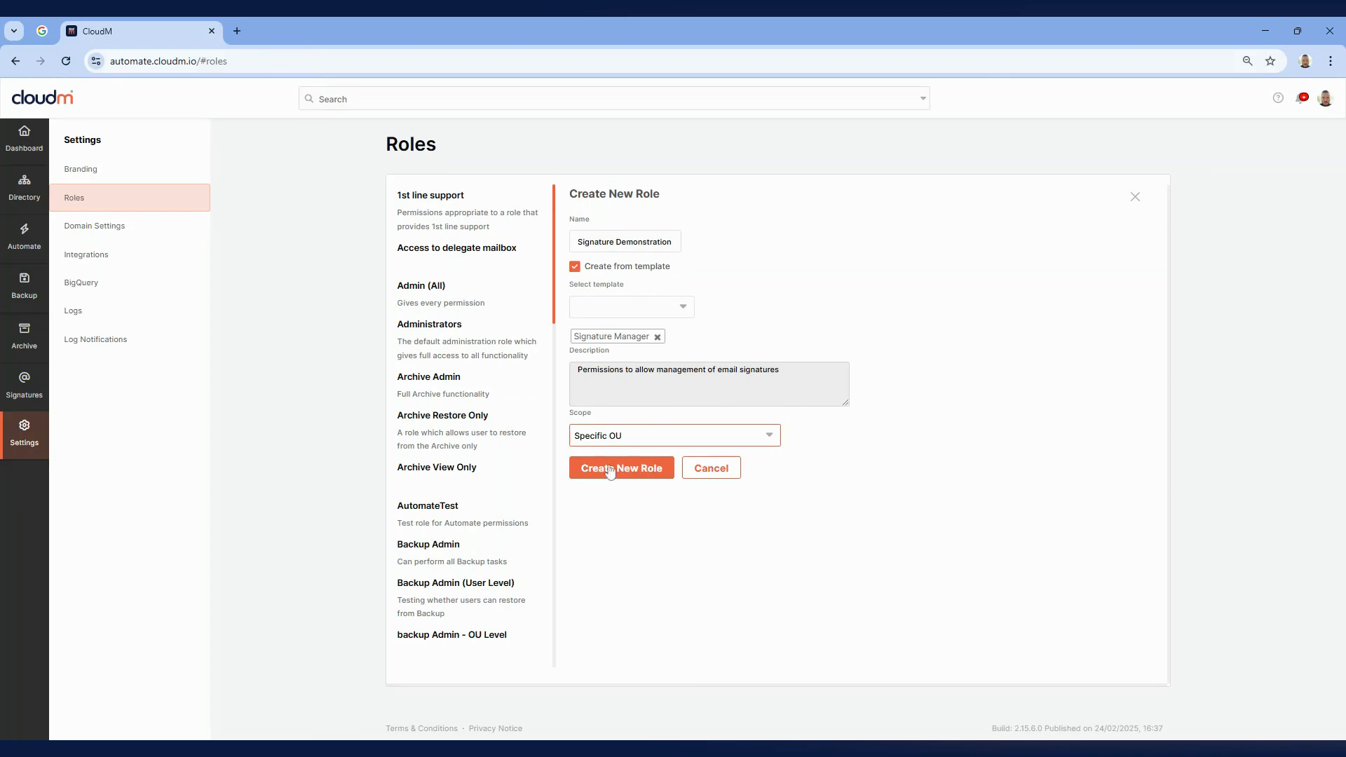
pyautogui.press('Down')
pyautogui.press('Down')
pyautogui.click(637, 477)
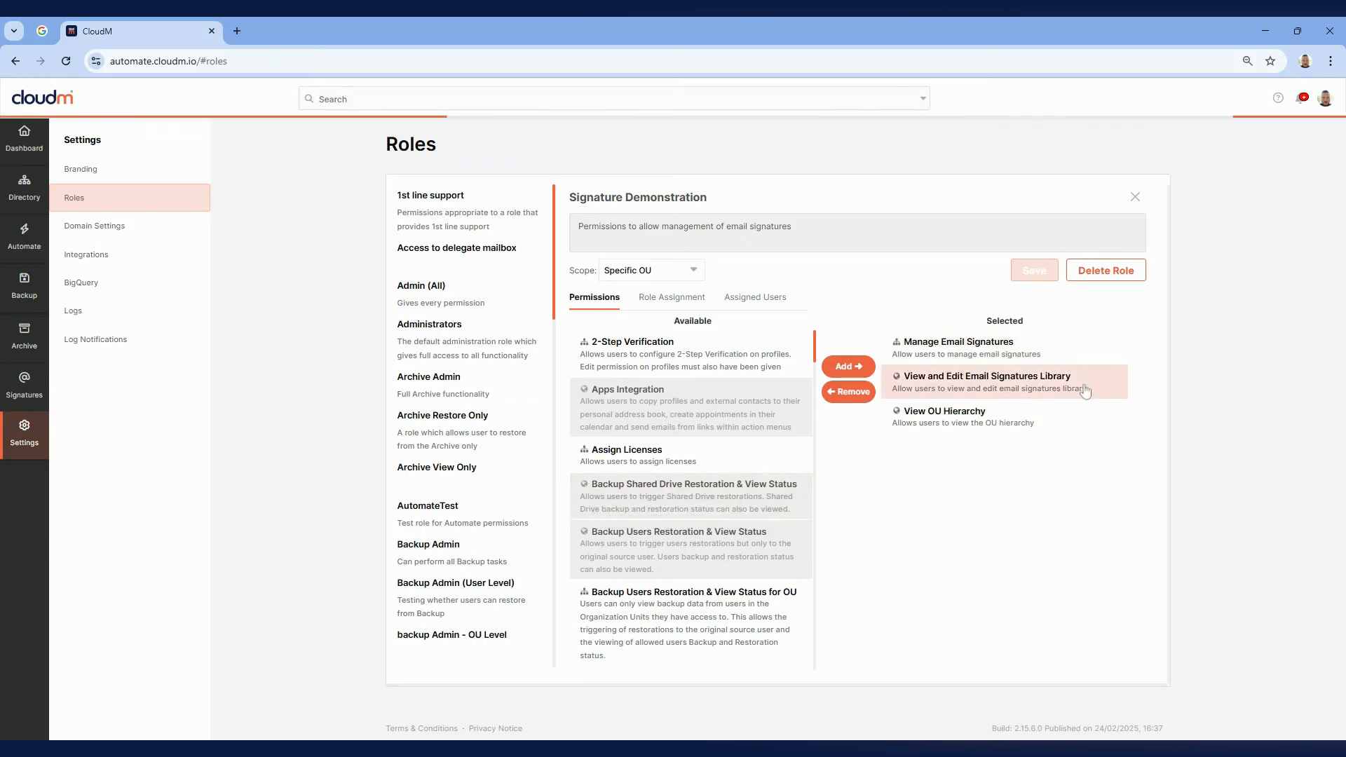
# Add the Assign Licenses permission to the role and remove it again.
pyautogui.click(722, 457)
pyautogui.click(849, 366)
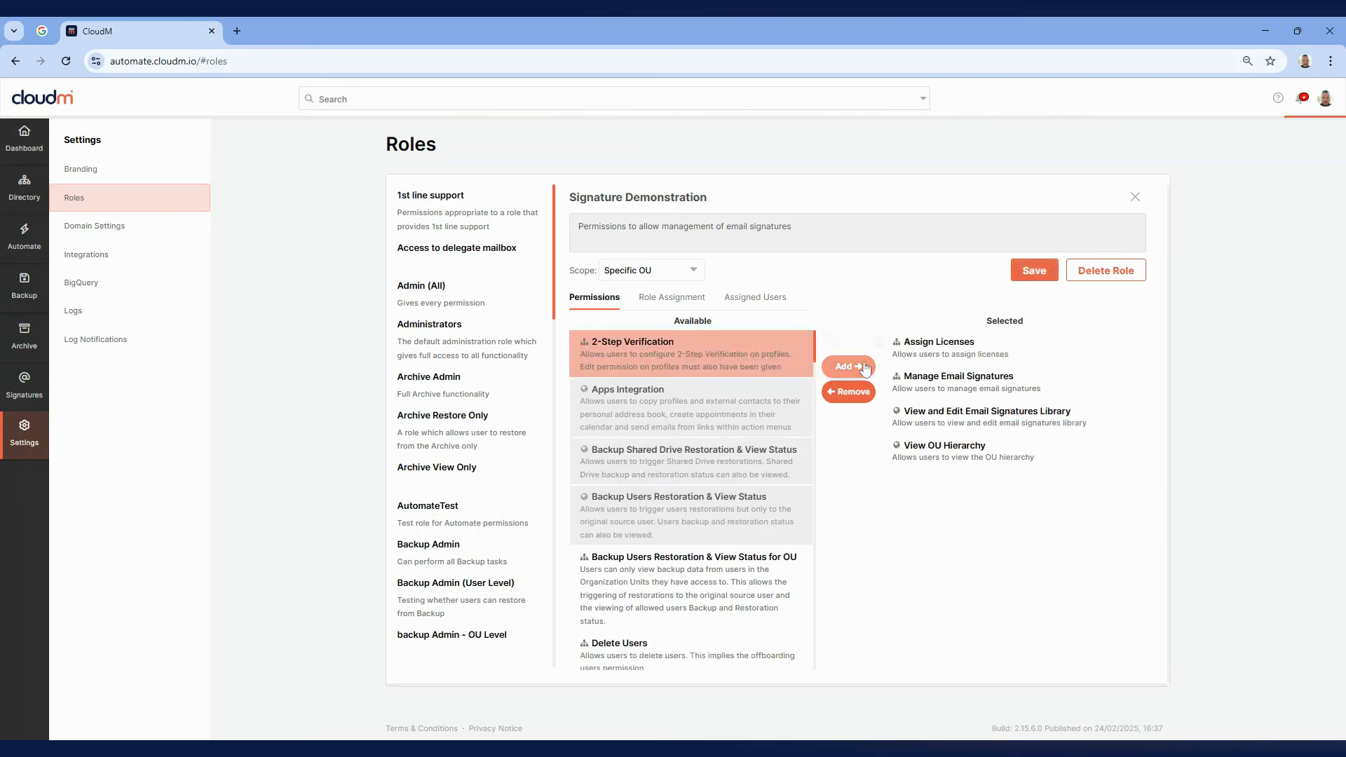
pyautogui.click(1009, 346)
pyautogui.click(866, 391)
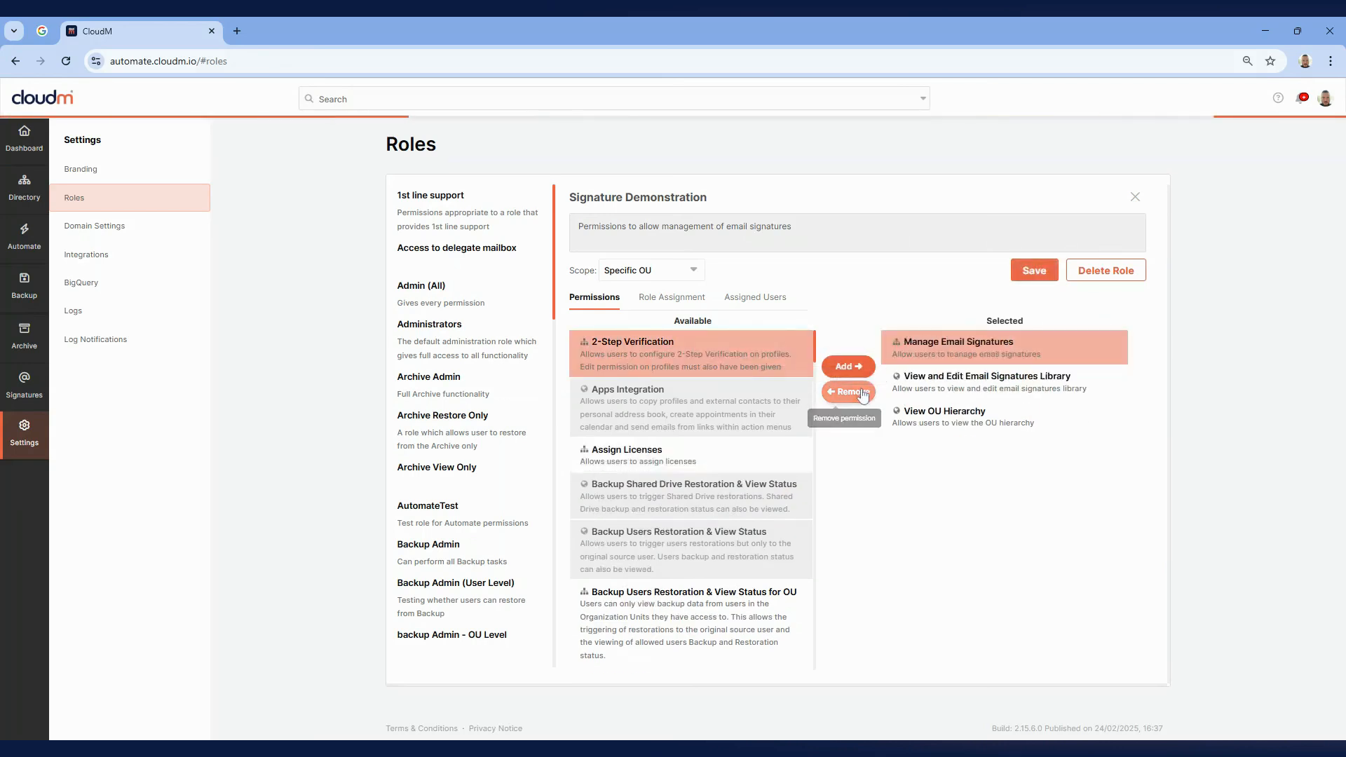
# Go through the assignment types for the role, including Service Account, and set Assign To to Profile.
pyautogui.click(671, 300)
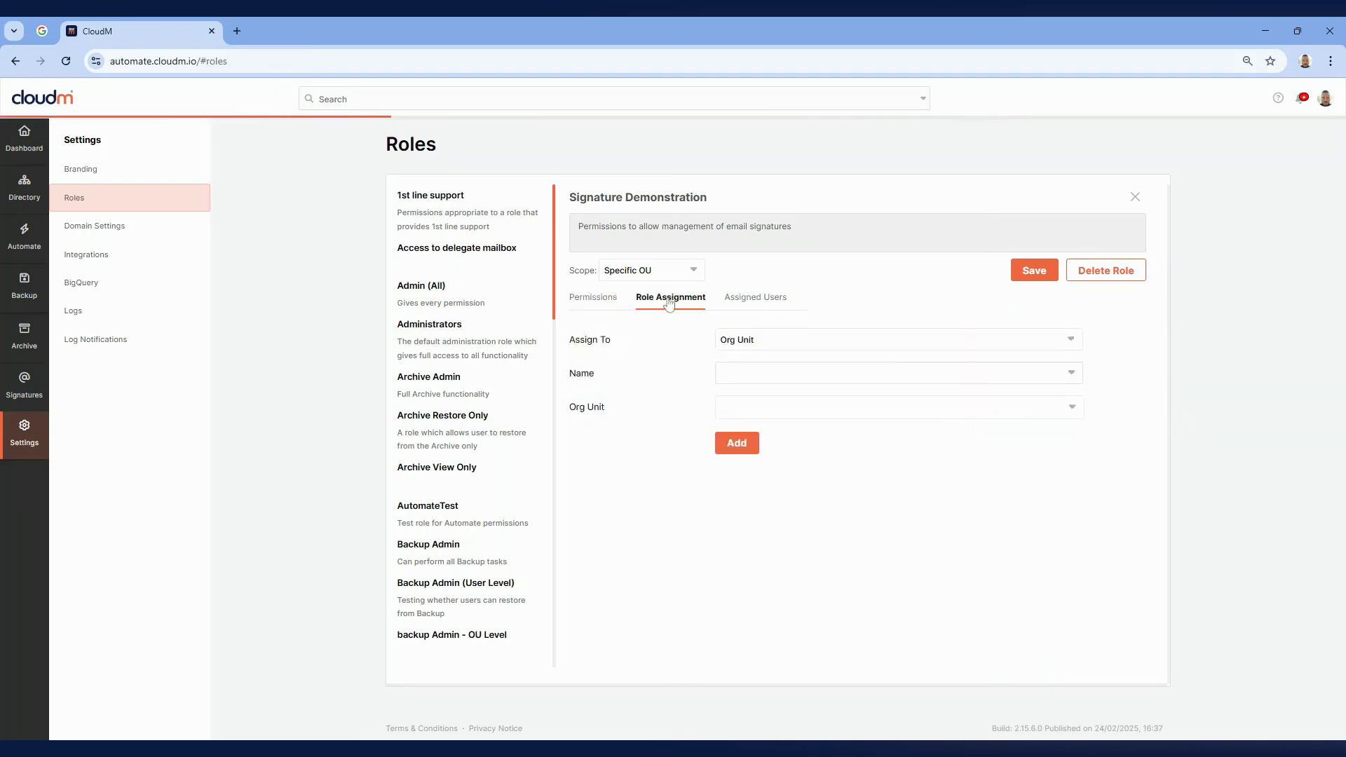
pyautogui.click(866, 340)
pyautogui.click(829, 358)
pyautogui.click(813, 340)
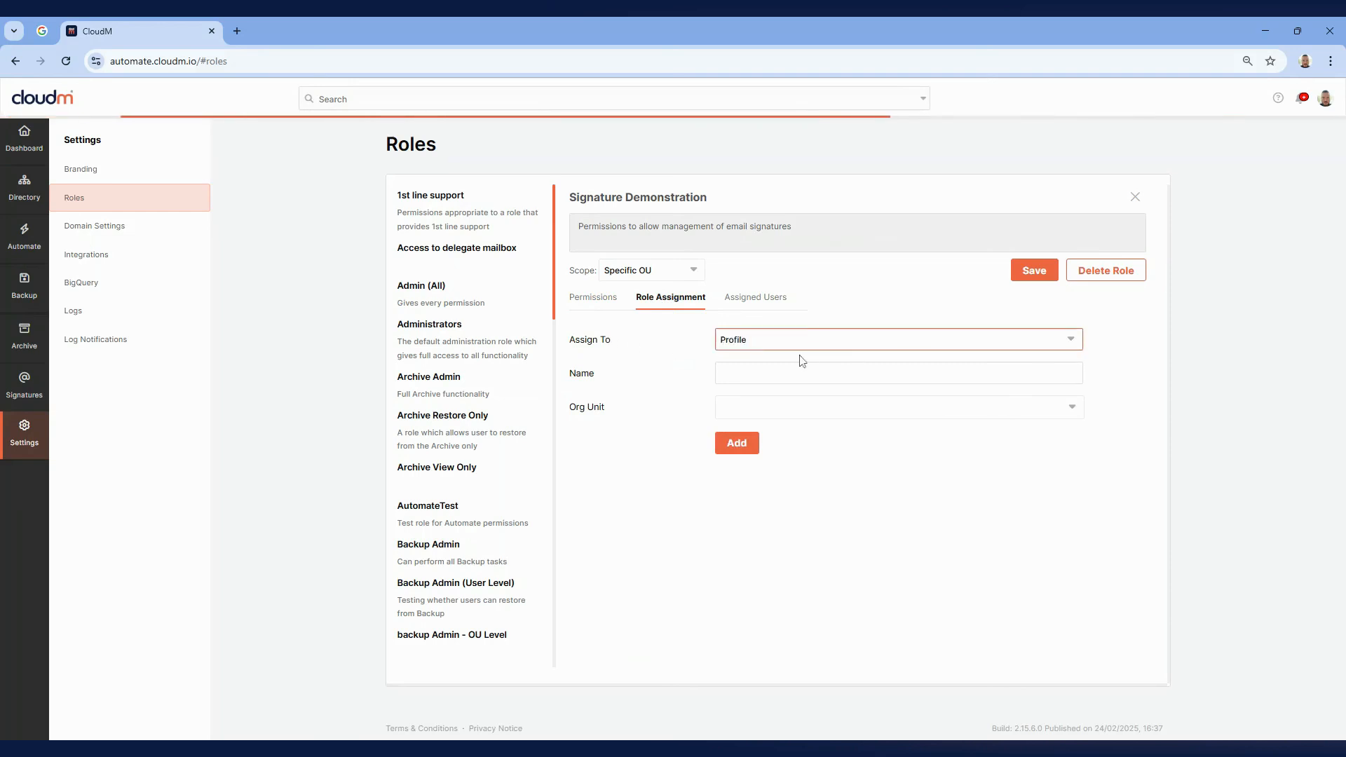
pyautogui.click(802, 359)
pyautogui.click(803, 346)
pyautogui.click(802, 353)
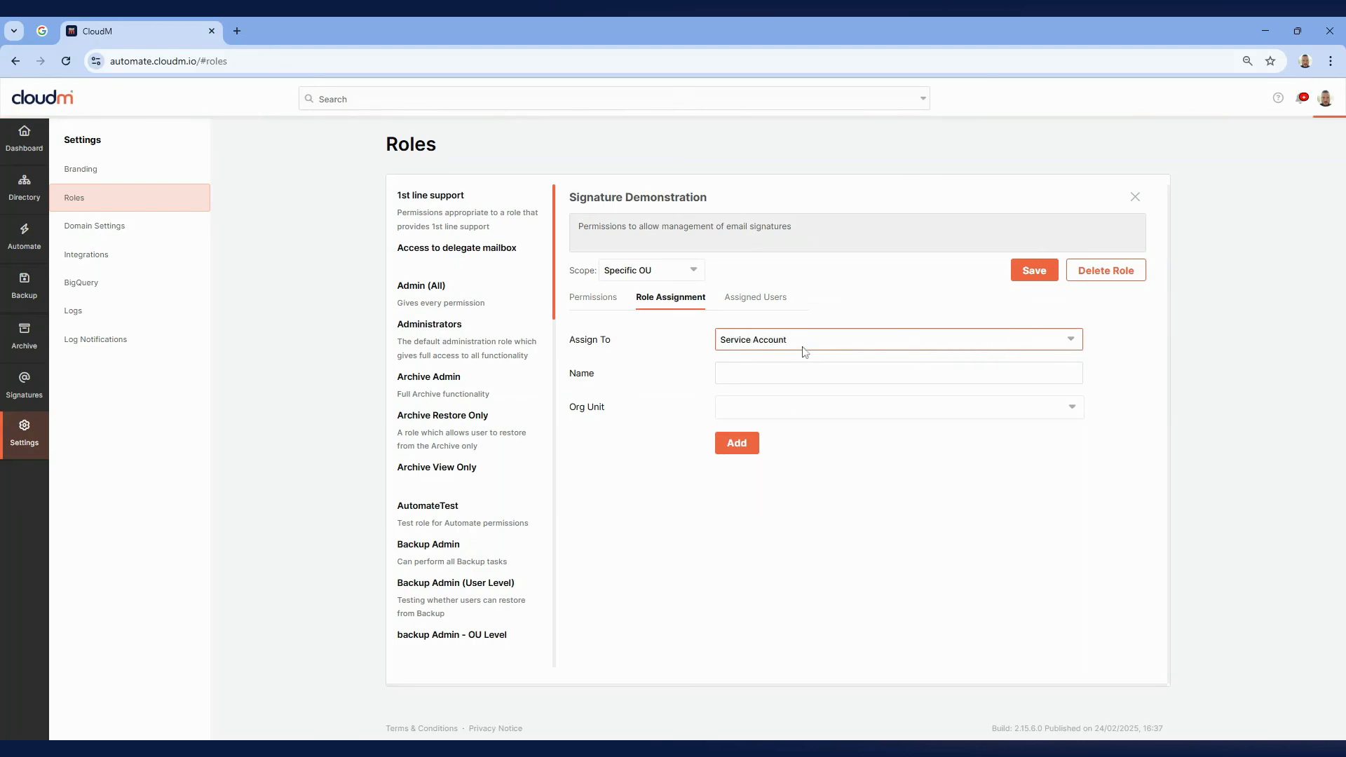
pyautogui.click(788, 349)
pyautogui.click(772, 377)
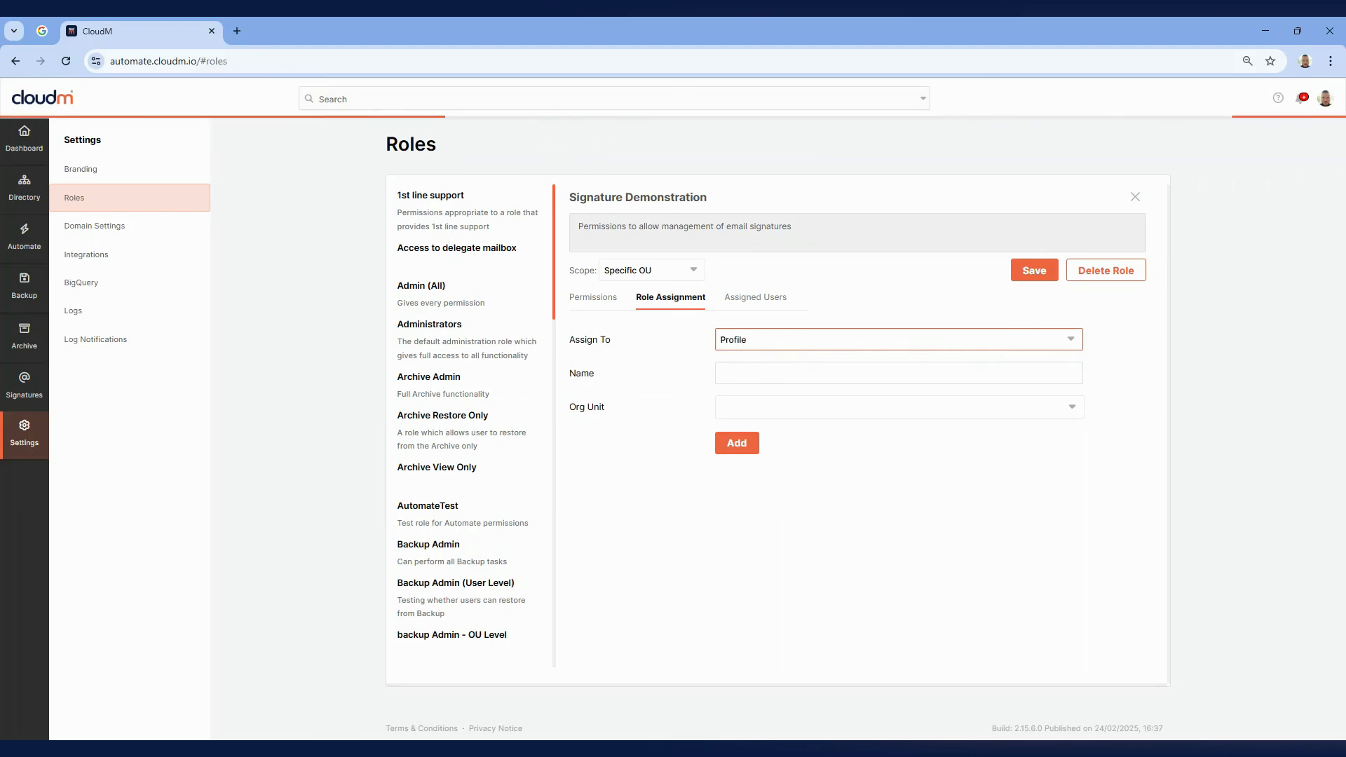
# Find the user's own profile by name and assign the role to it for the Operations org unit.
pyautogui.click(772, 373)
pyautogui.write('eoghan')
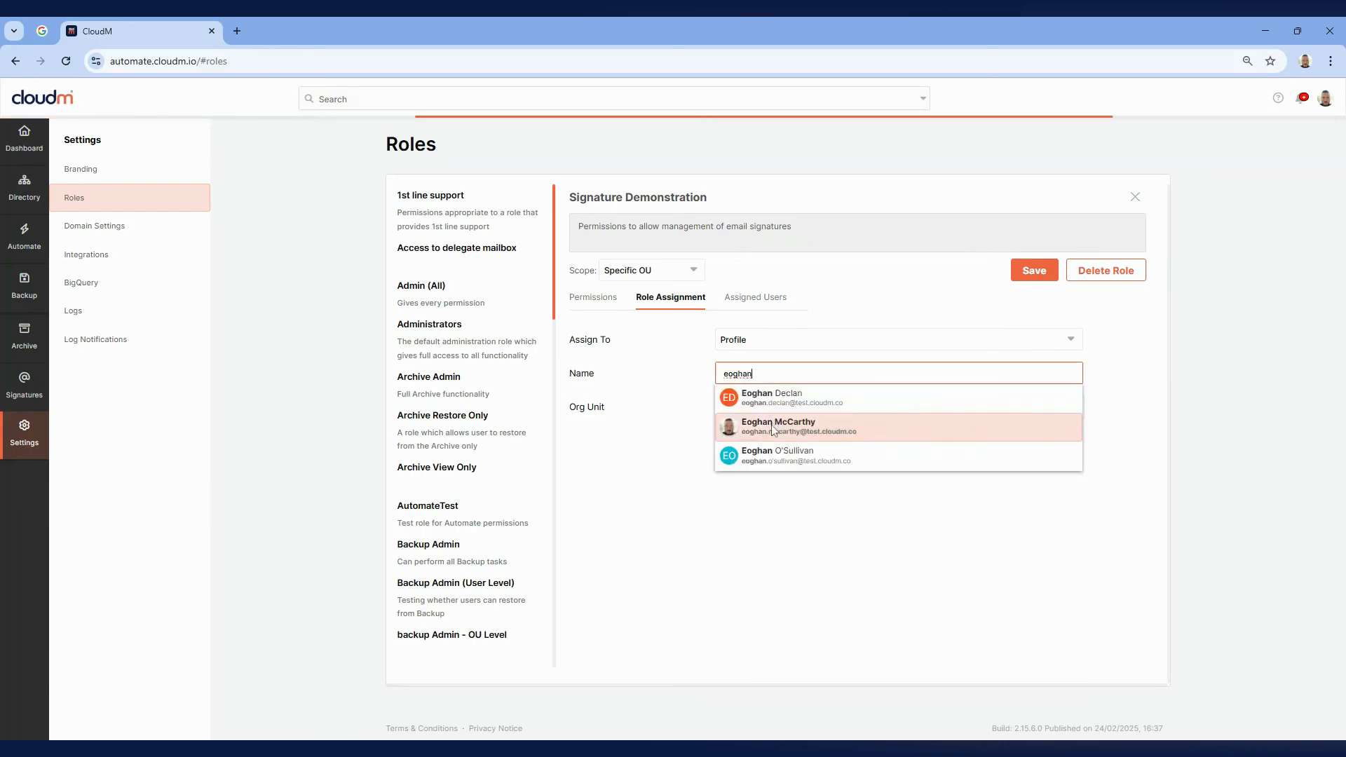
pyautogui.click(771, 425)
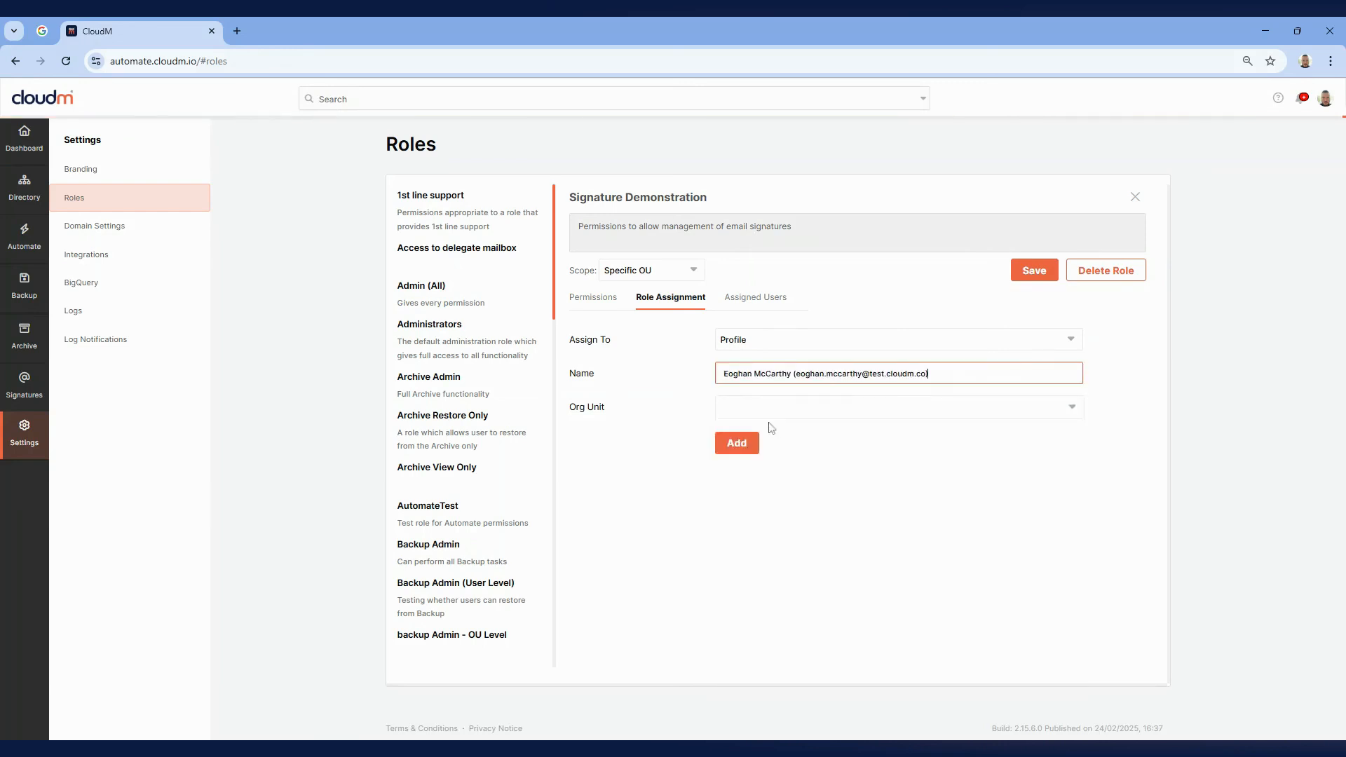
pyautogui.click(769, 412)
pyautogui.scroll(-5, 769, 552)
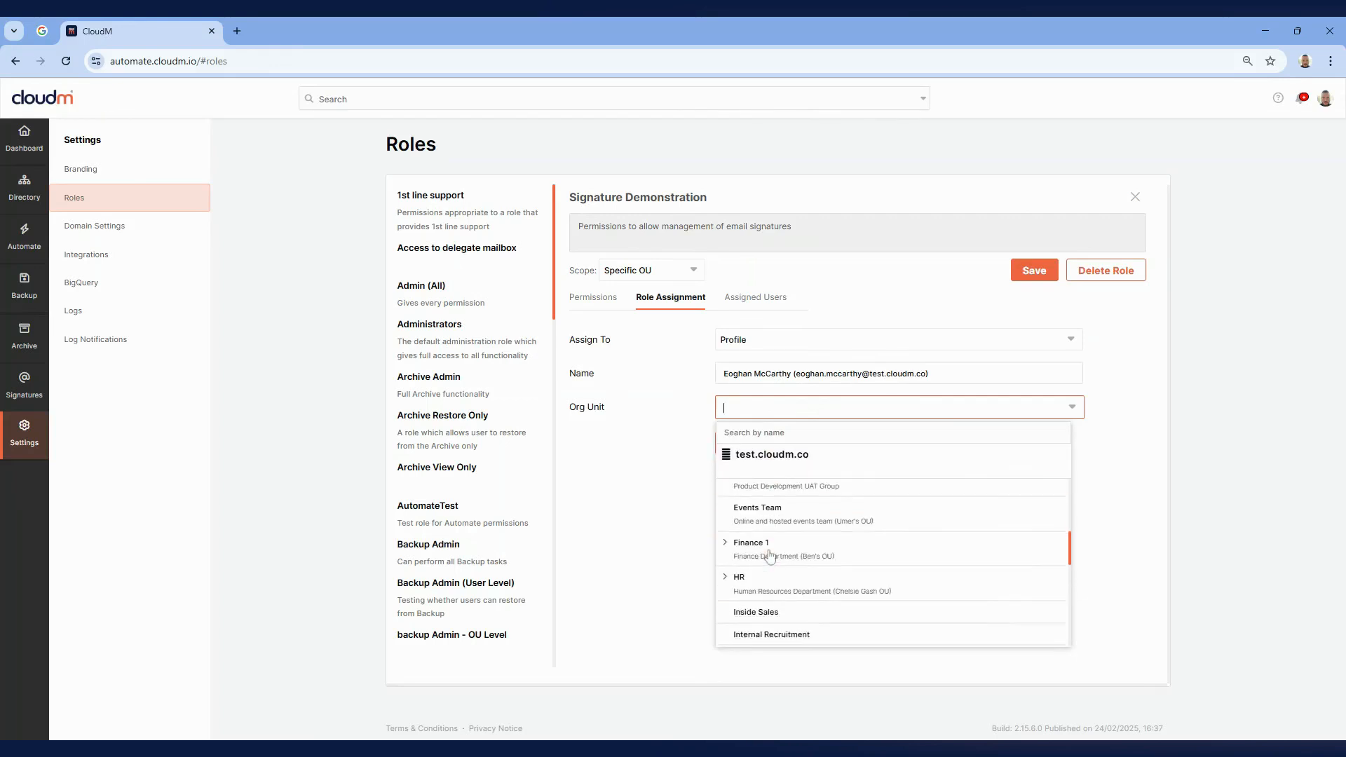
pyautogui.click(773, 551)
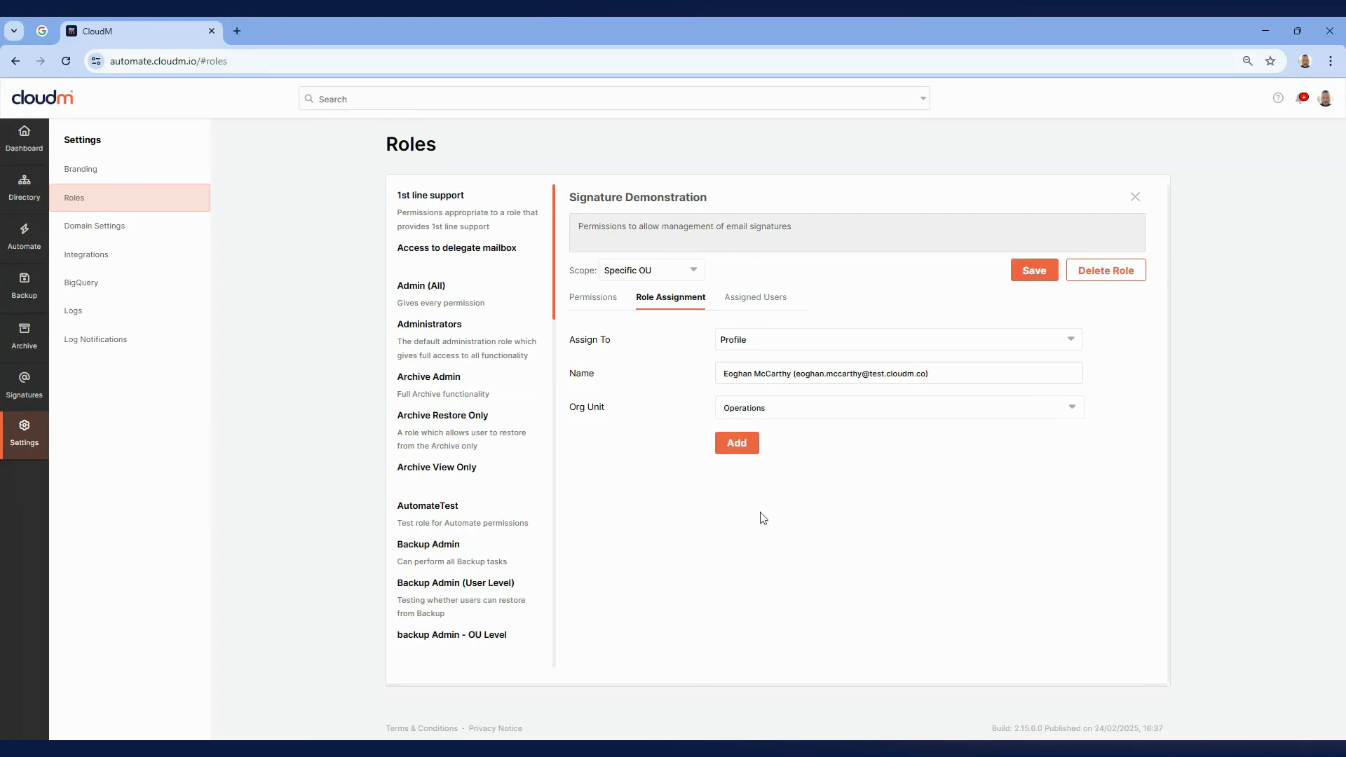
pyautogui.click(748, 447)
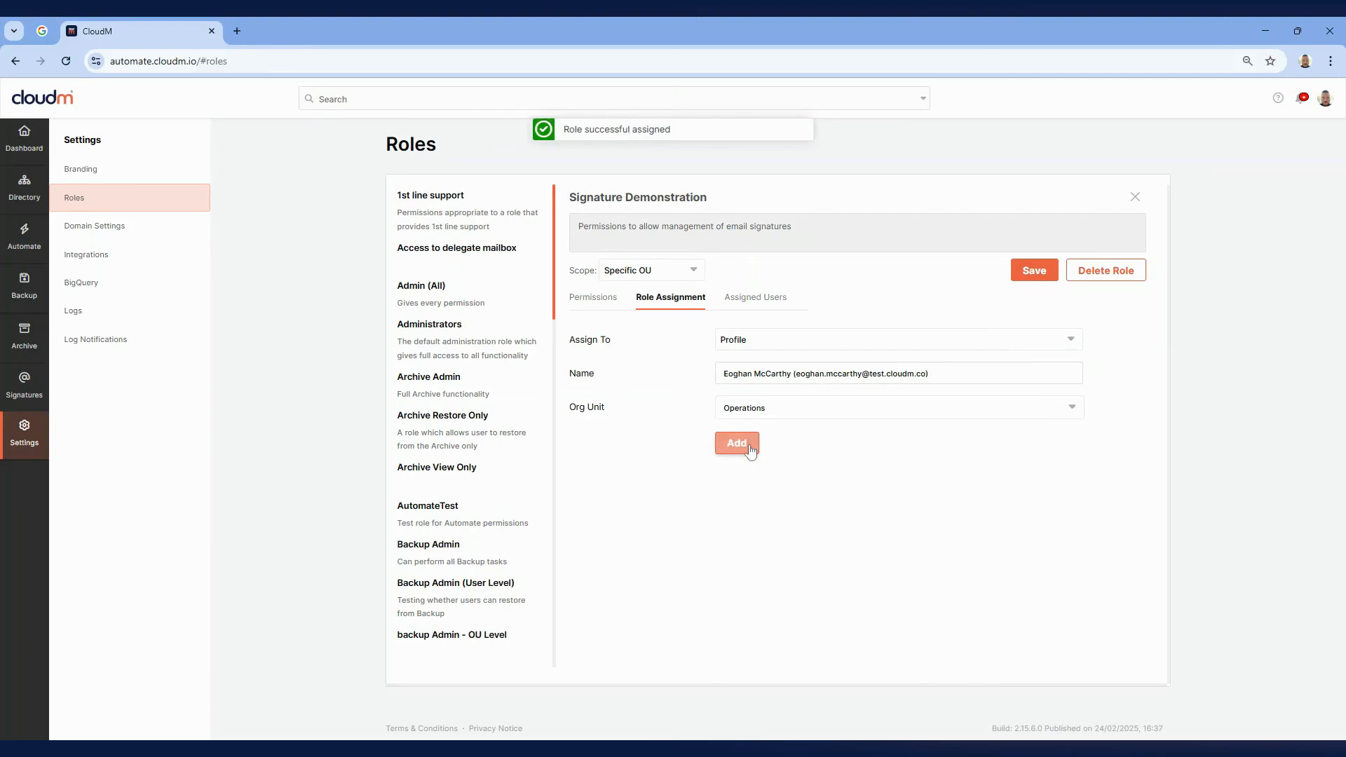
# Check the role's assigned users and save the role.
pyautogui.click(778, 305)
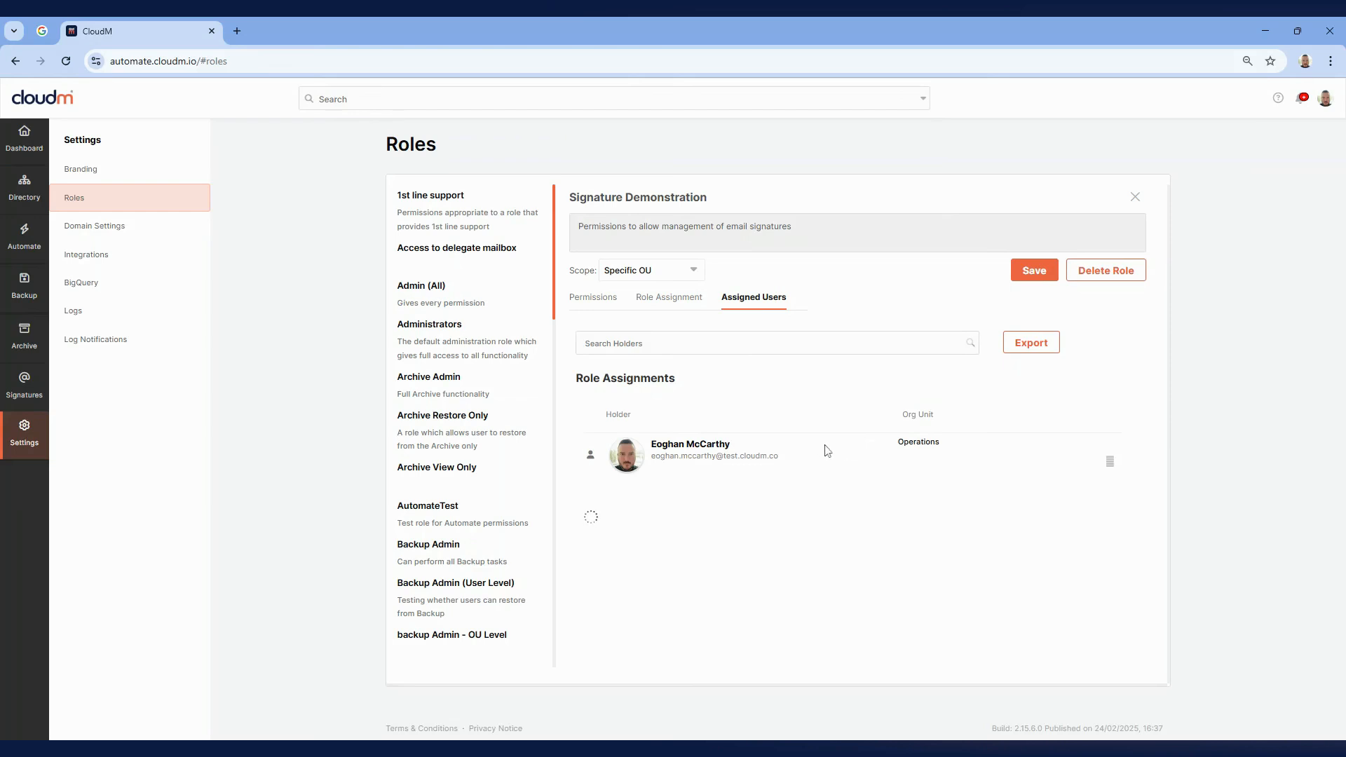
pyautogui.click(1033, 271)
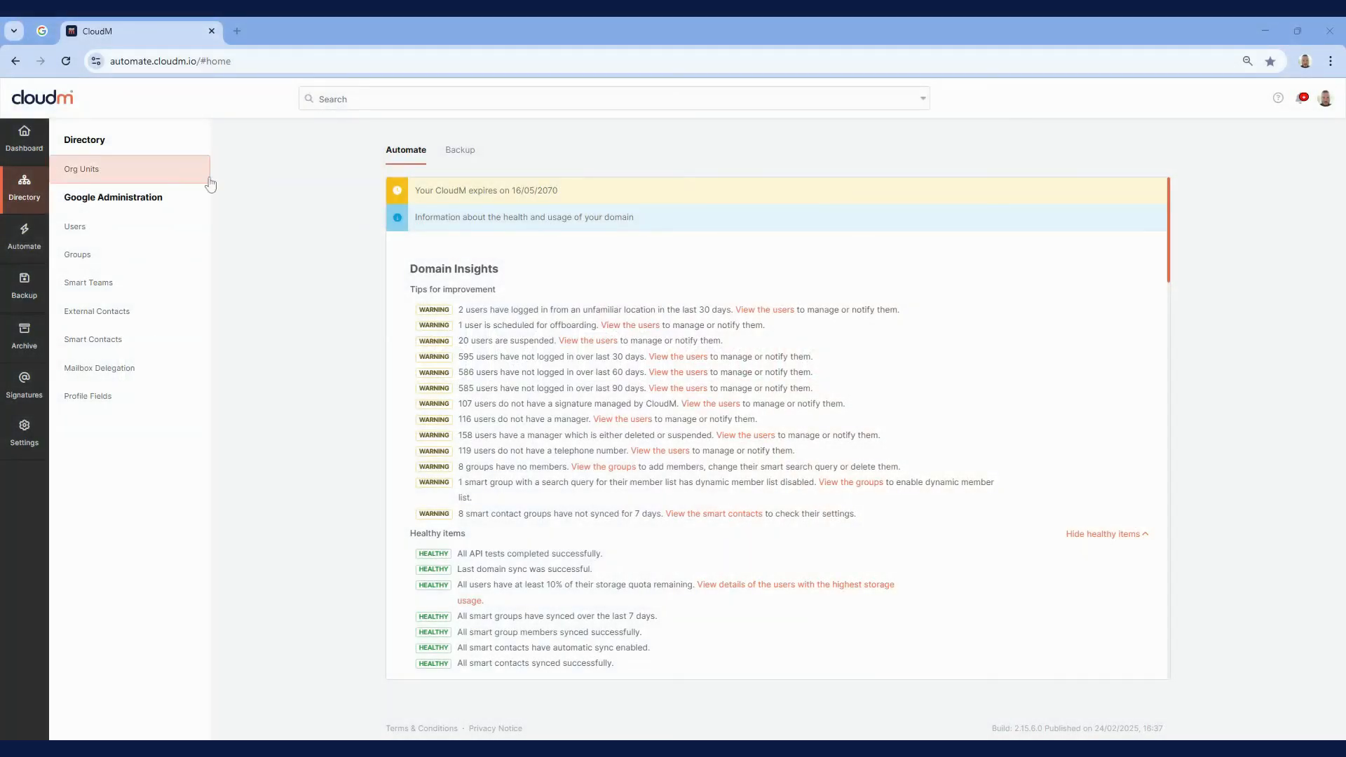
# Go through the directory's lists of org units, users, groups and Smart Teams.
pyautogui.click(173, 186)
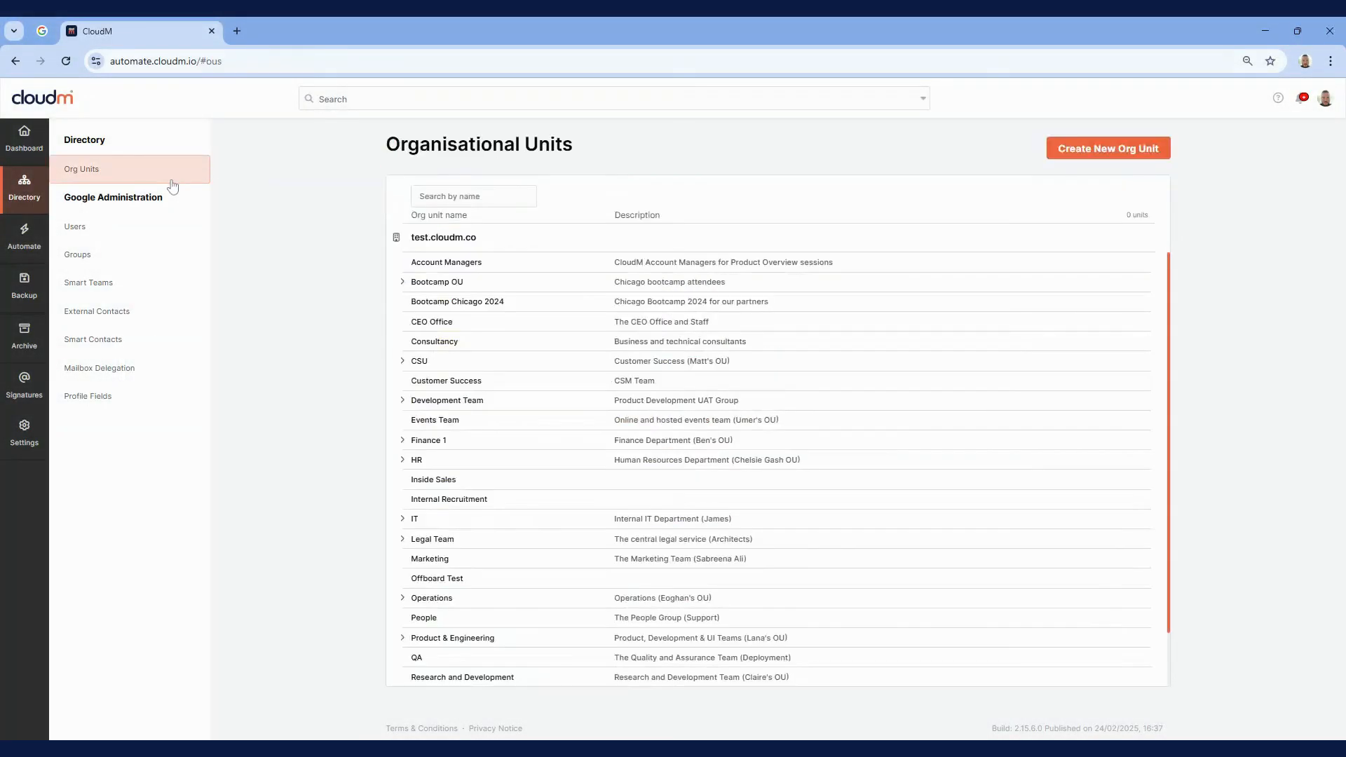
pyautogui.click(169, 226)
pyautogui.click(164, 261)
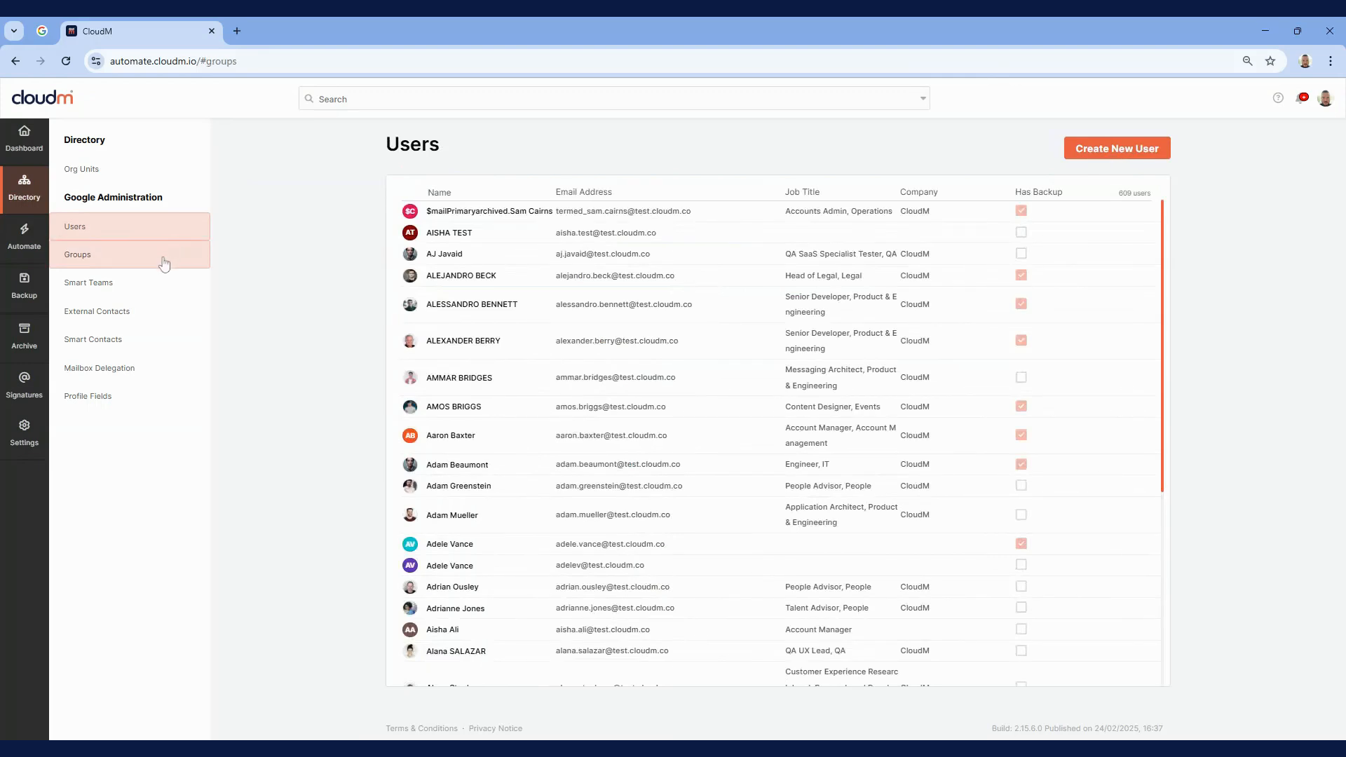
pyautogui.click(164, 288)
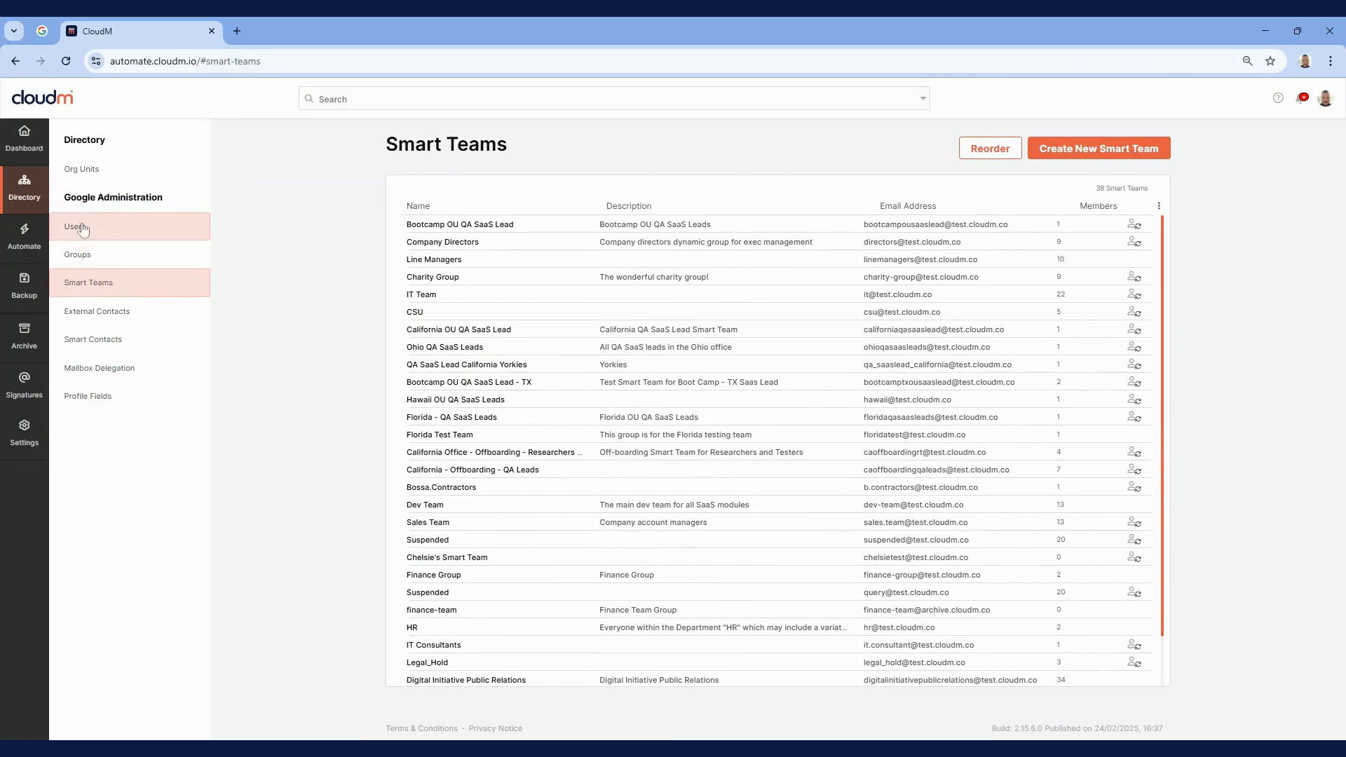
pyautogui.click(83, 181)
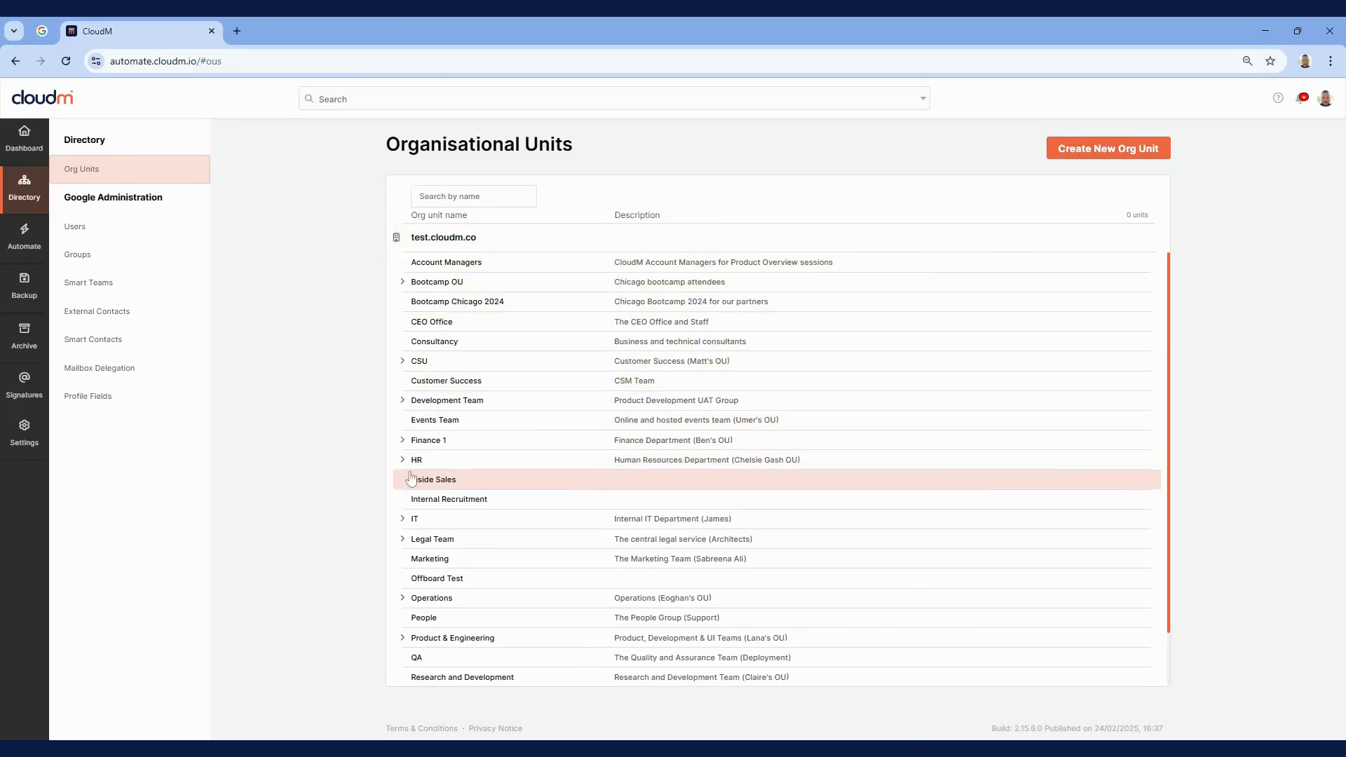
pyautogui.click(129, 262)
pyautogui.click(142, 288)
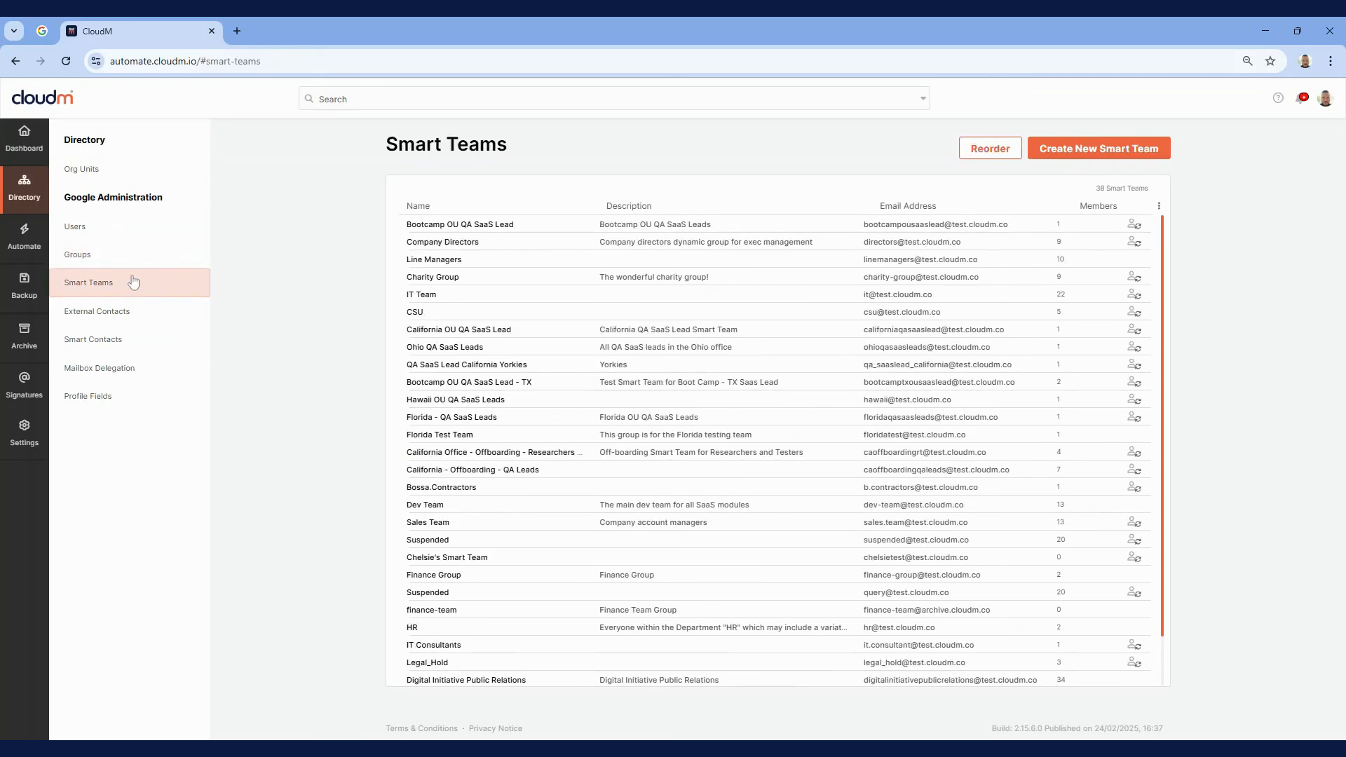
pyautogui.click(98, 171)
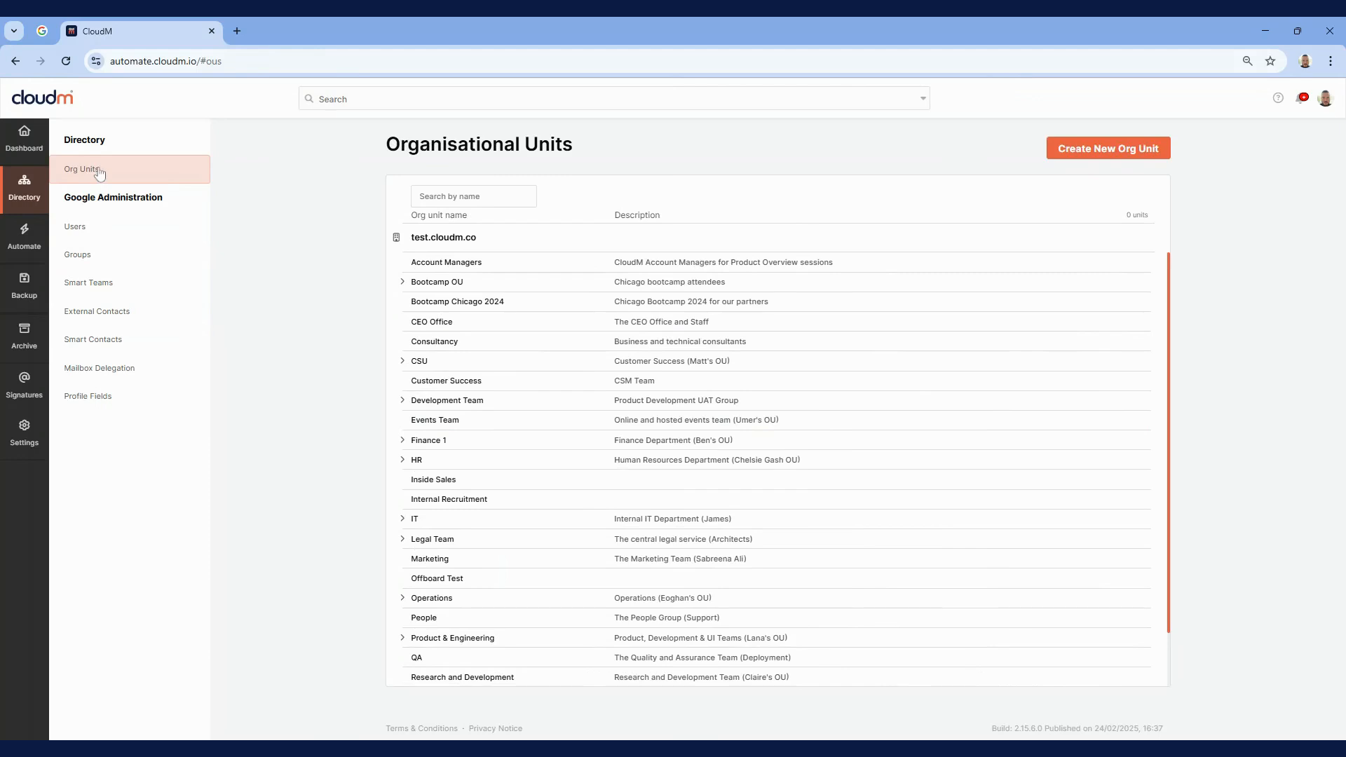
# Open the email signature settings of the top-level test.cloudm.co org unit.
pyautogui.click(605, 241)
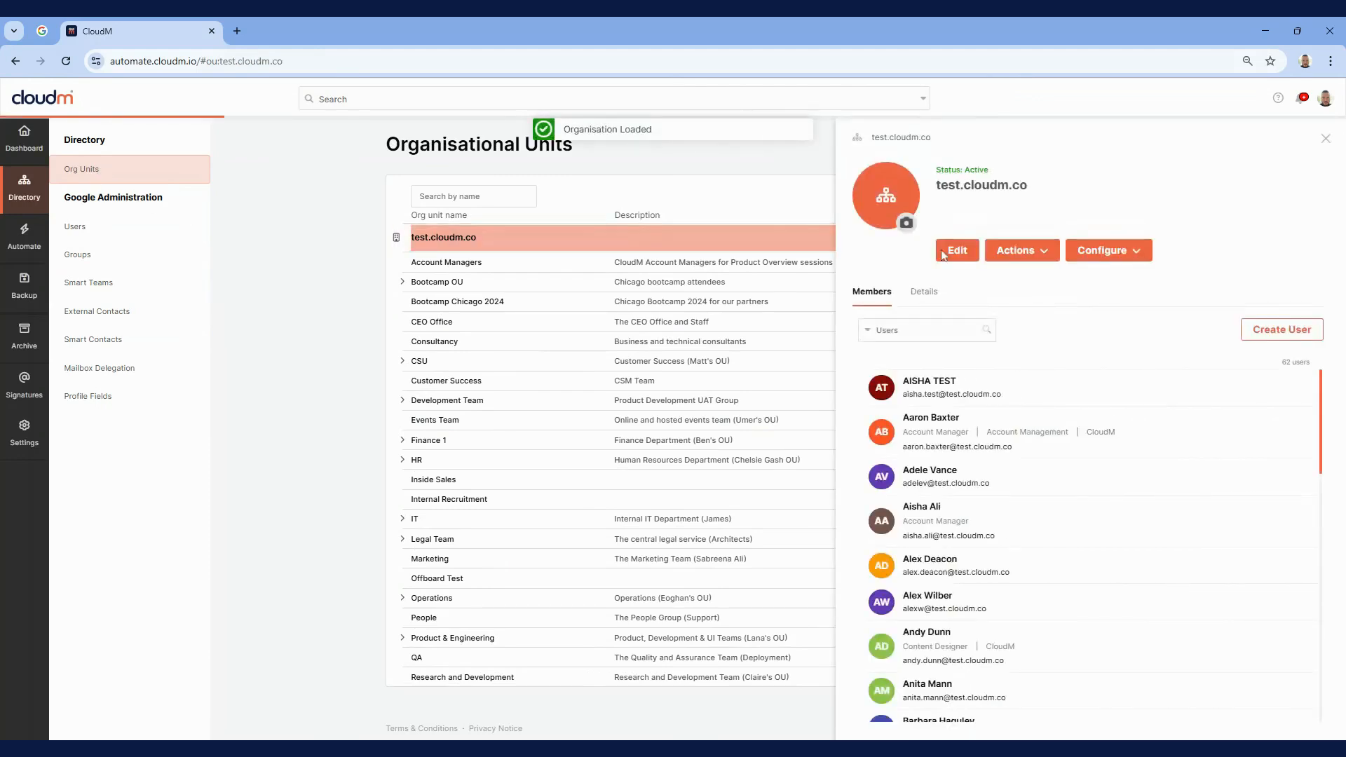
pyautogui.click(1102, 250)
pyautogui.click(1104, 293)
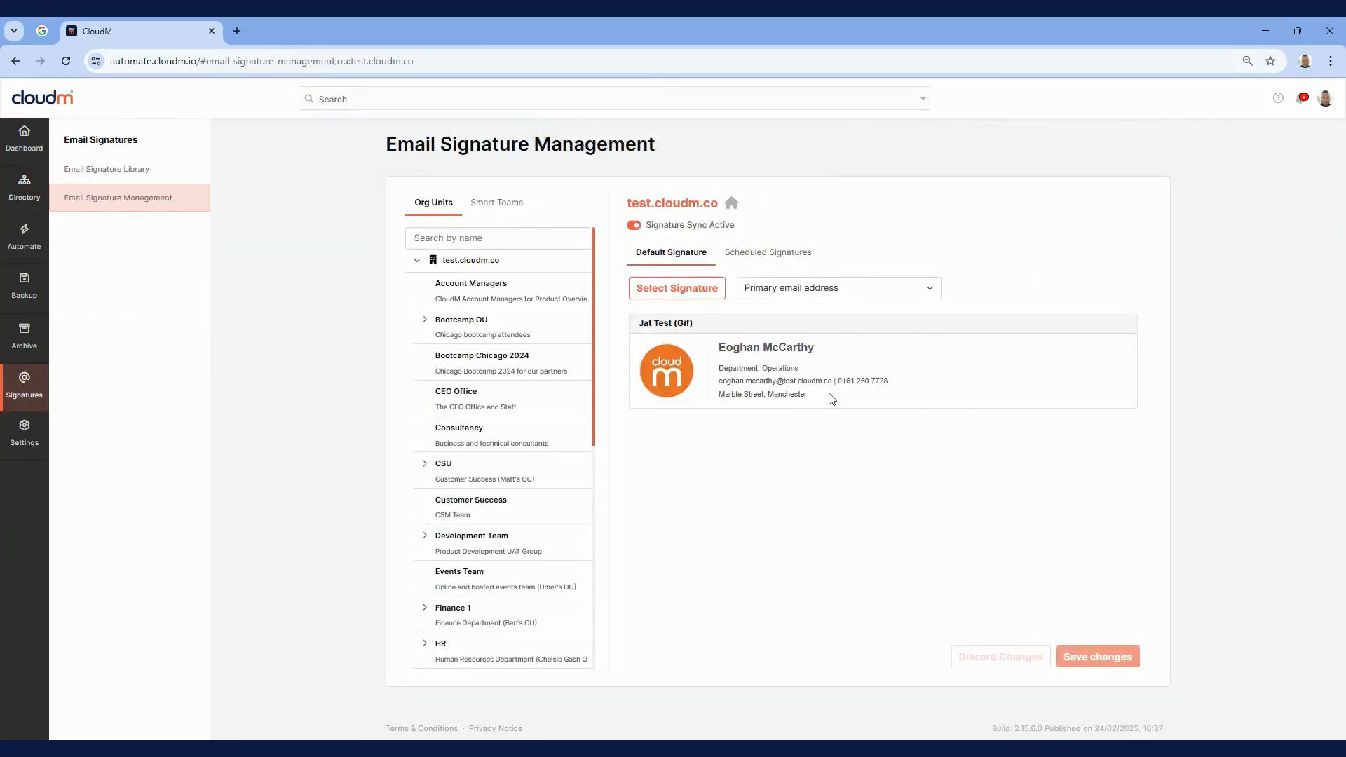
# Toggle signature inheritance for the Account Managers org unit, then leave for the Smart Teams list without saving the change.
pyautogui.click(491, 290)
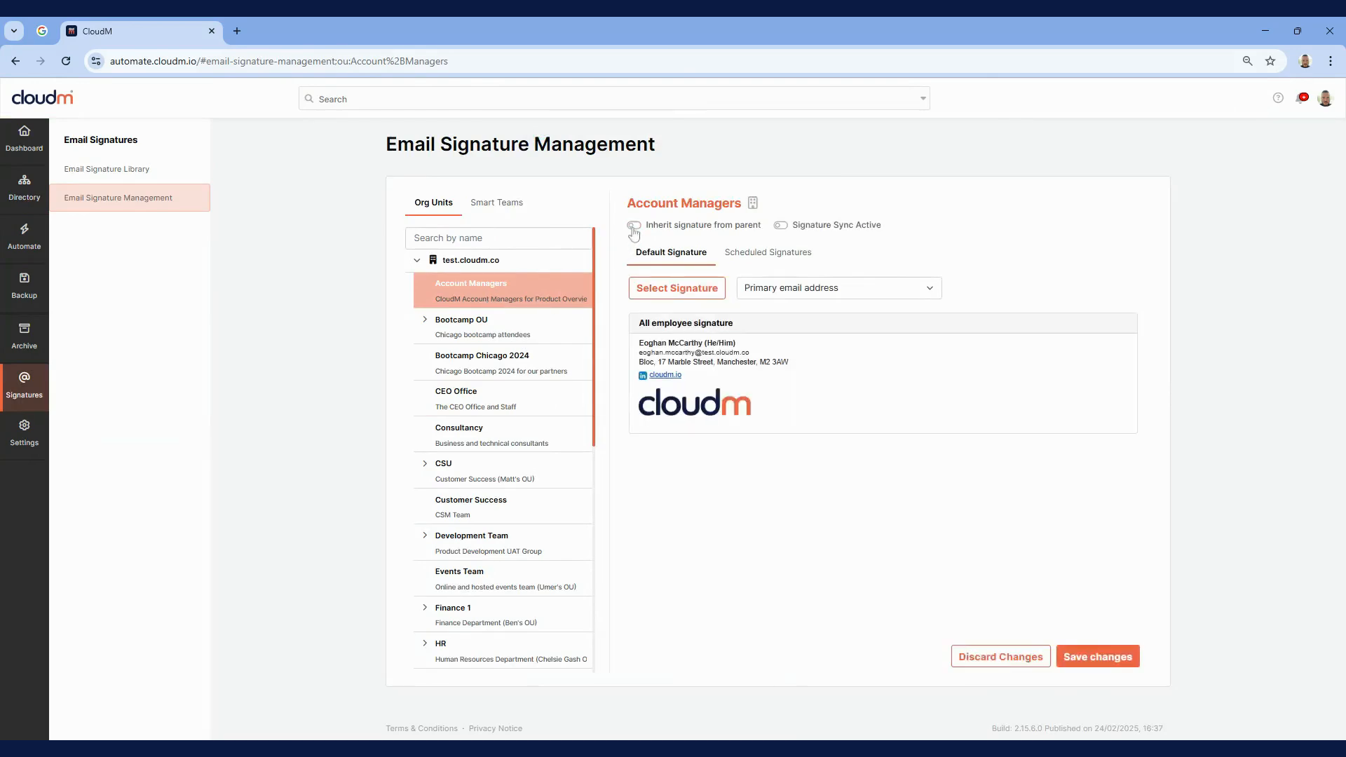
pyautogui.click(495, 205)
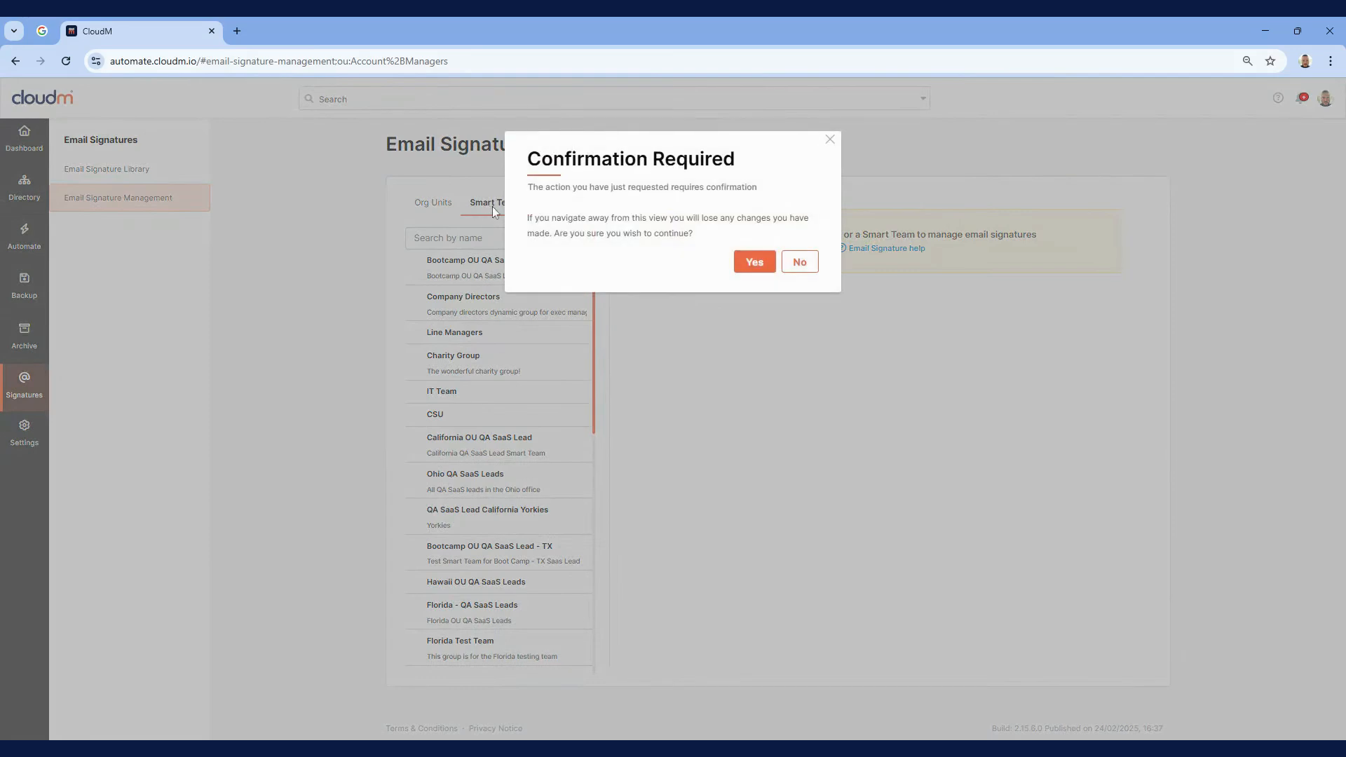
pyautogui.click(741, 263)
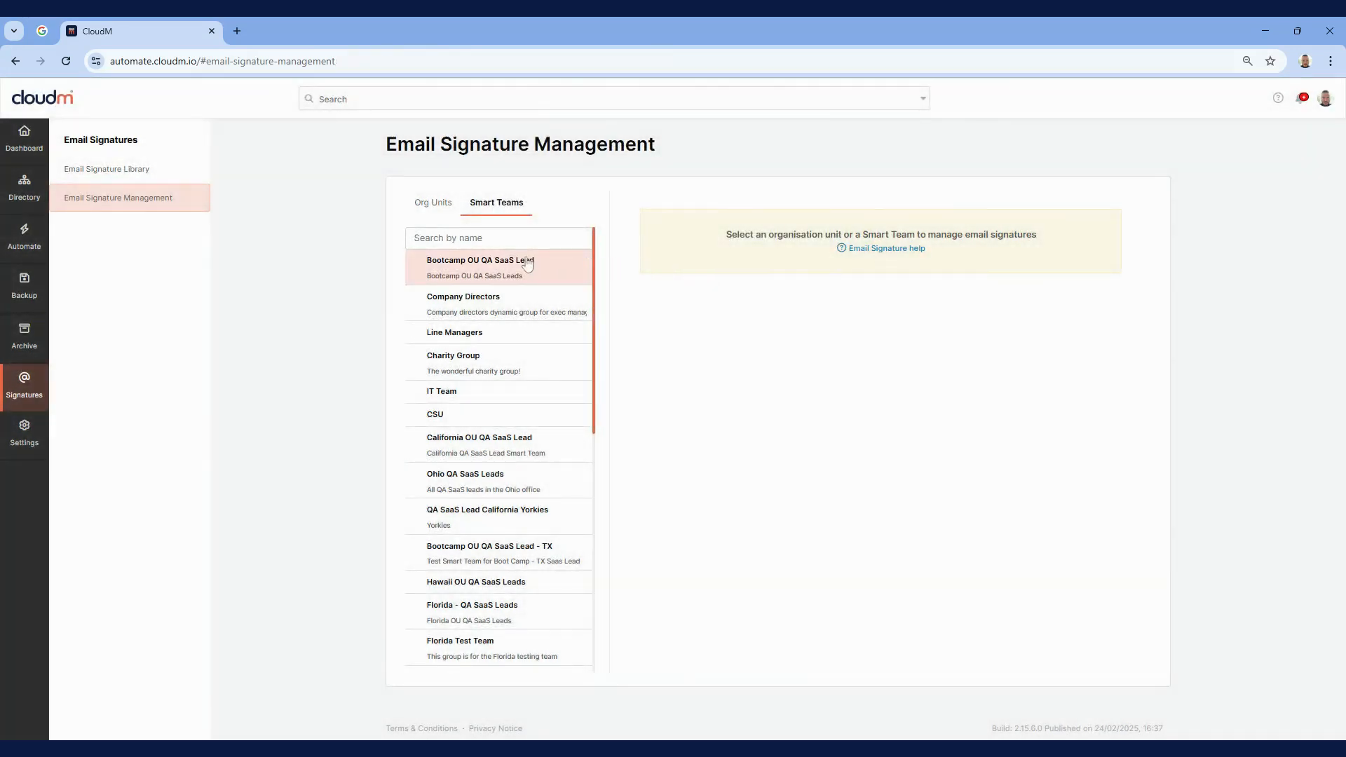
# Disable signature management for the Bootcamp OU QA SaaS Lead Smart Team, then discard the change.
pyautogui.click(520, 264)
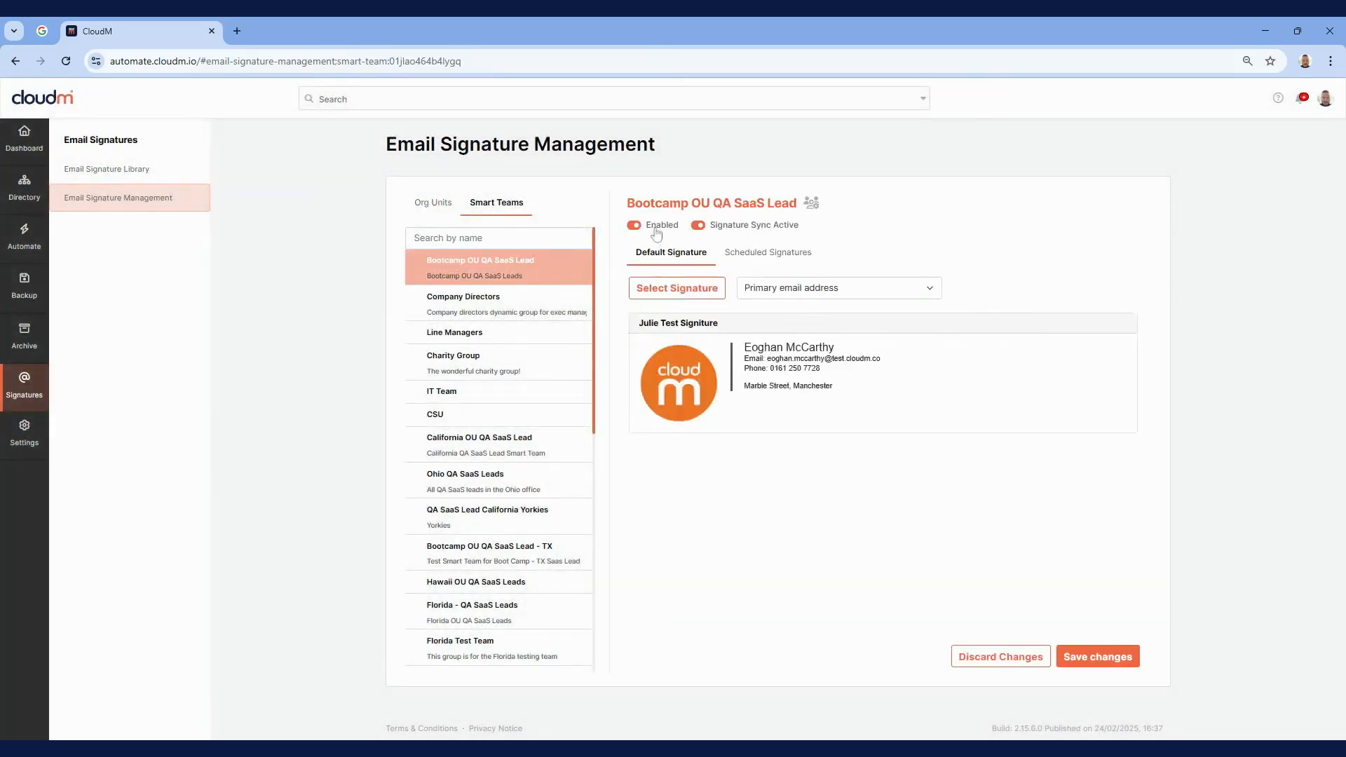
pyautogui.click(659, 228)
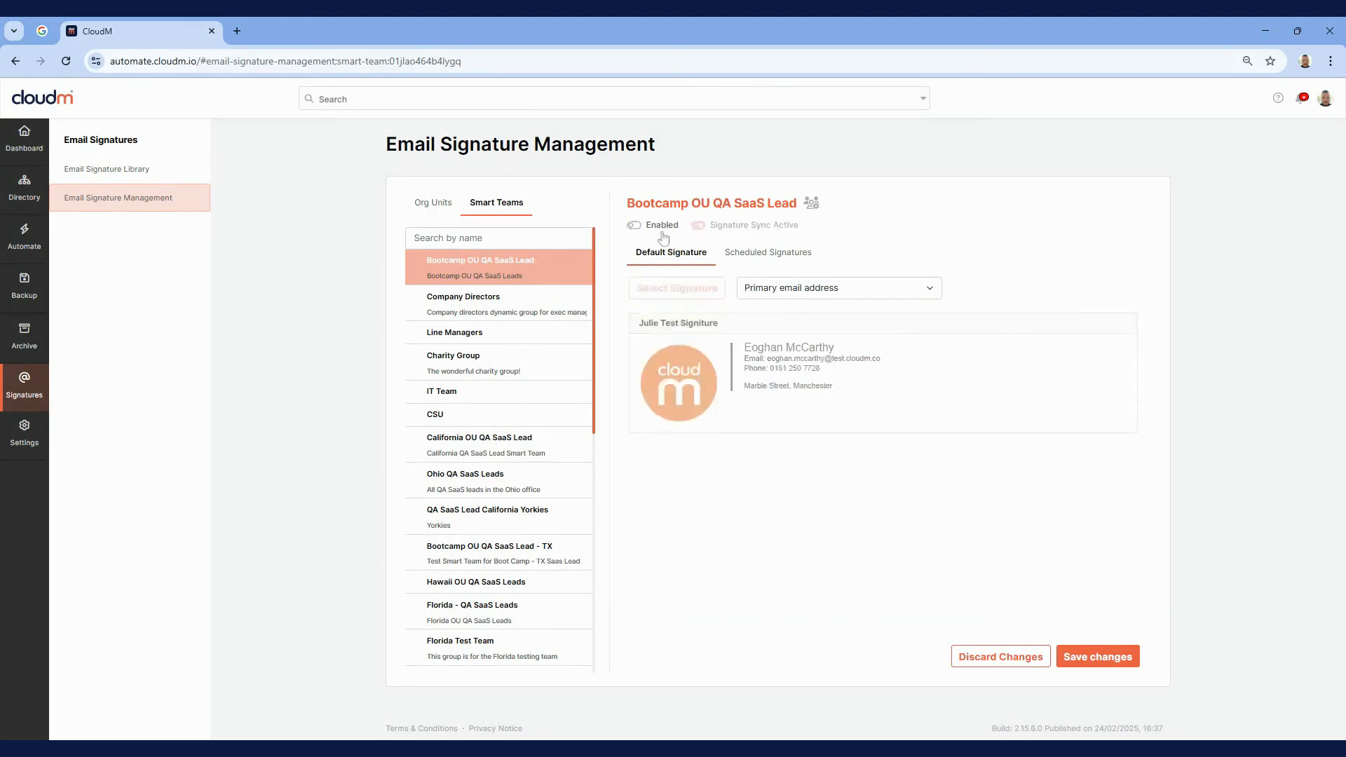
pyautogui.click(1002, 656)
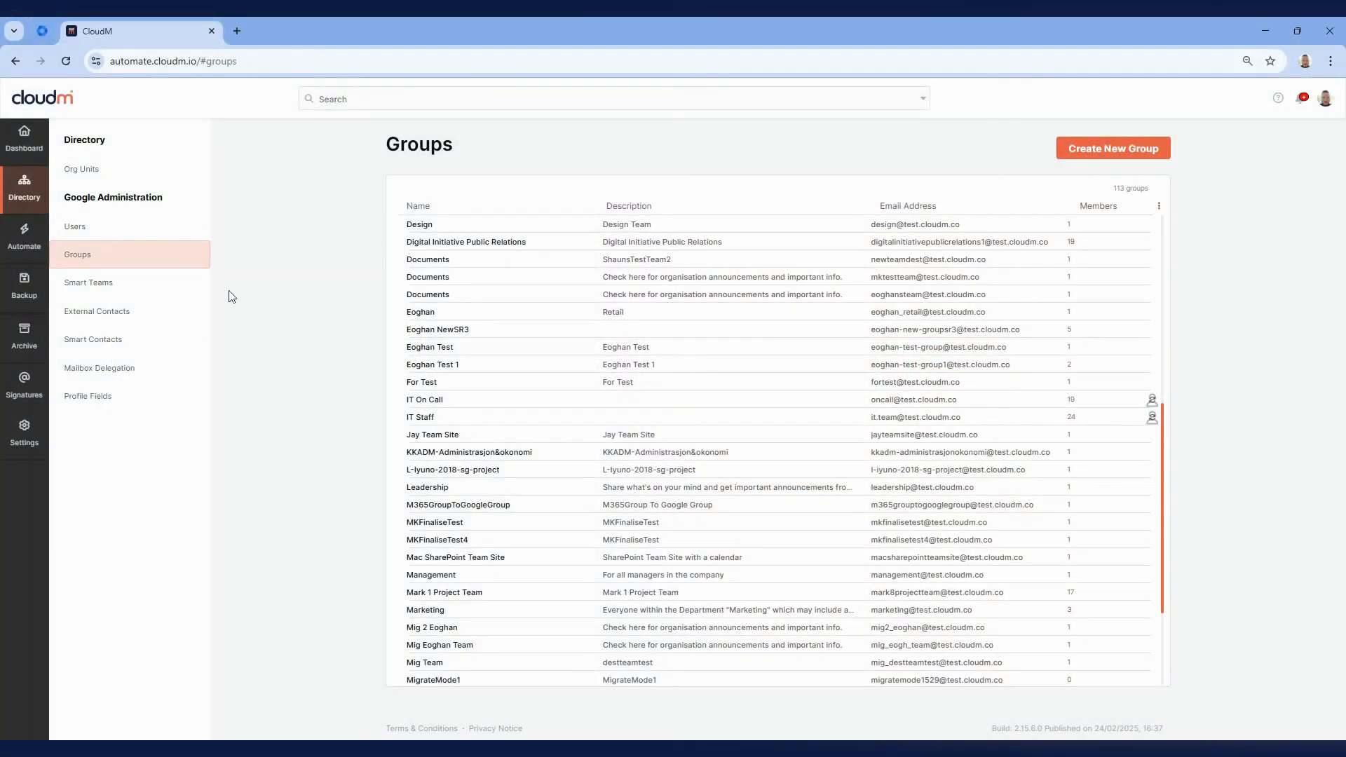
# Find the For Test group, try converting it to a Smart Team and cancel the conversion.
pyautogui.scroll(3, 751, 393)
pyautogui.scroll(-4, 755, 395)
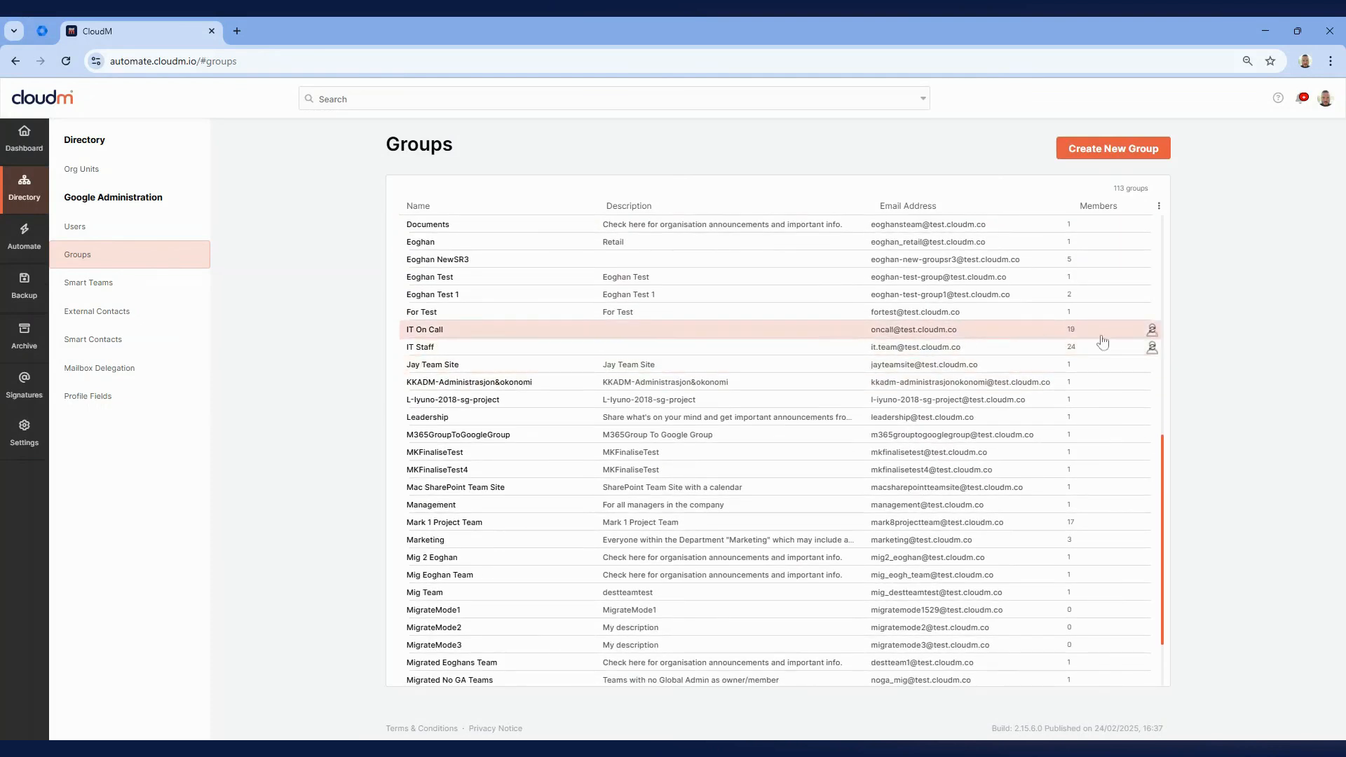
pyautogui.click(1152, 329)
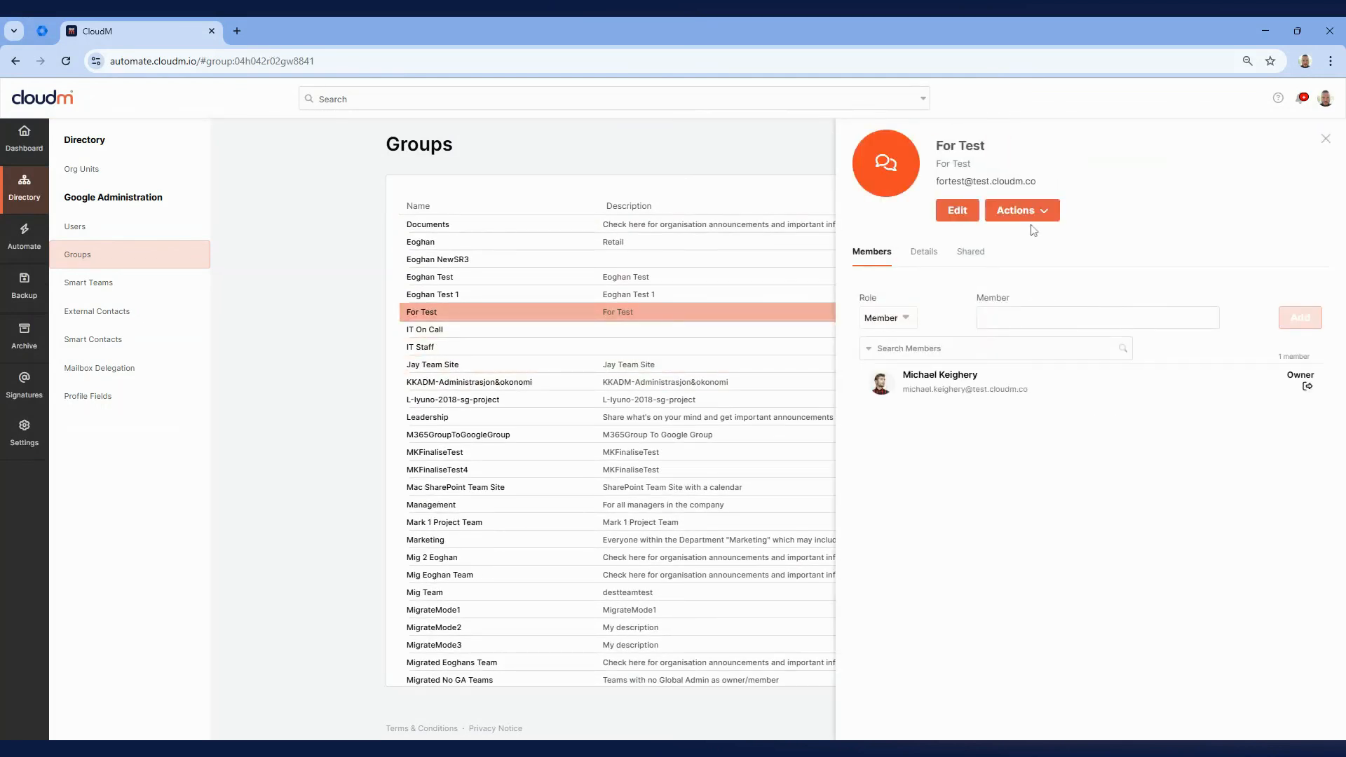
pyautogui.click(1029, 211)
pyautogui.click(1017, 350)
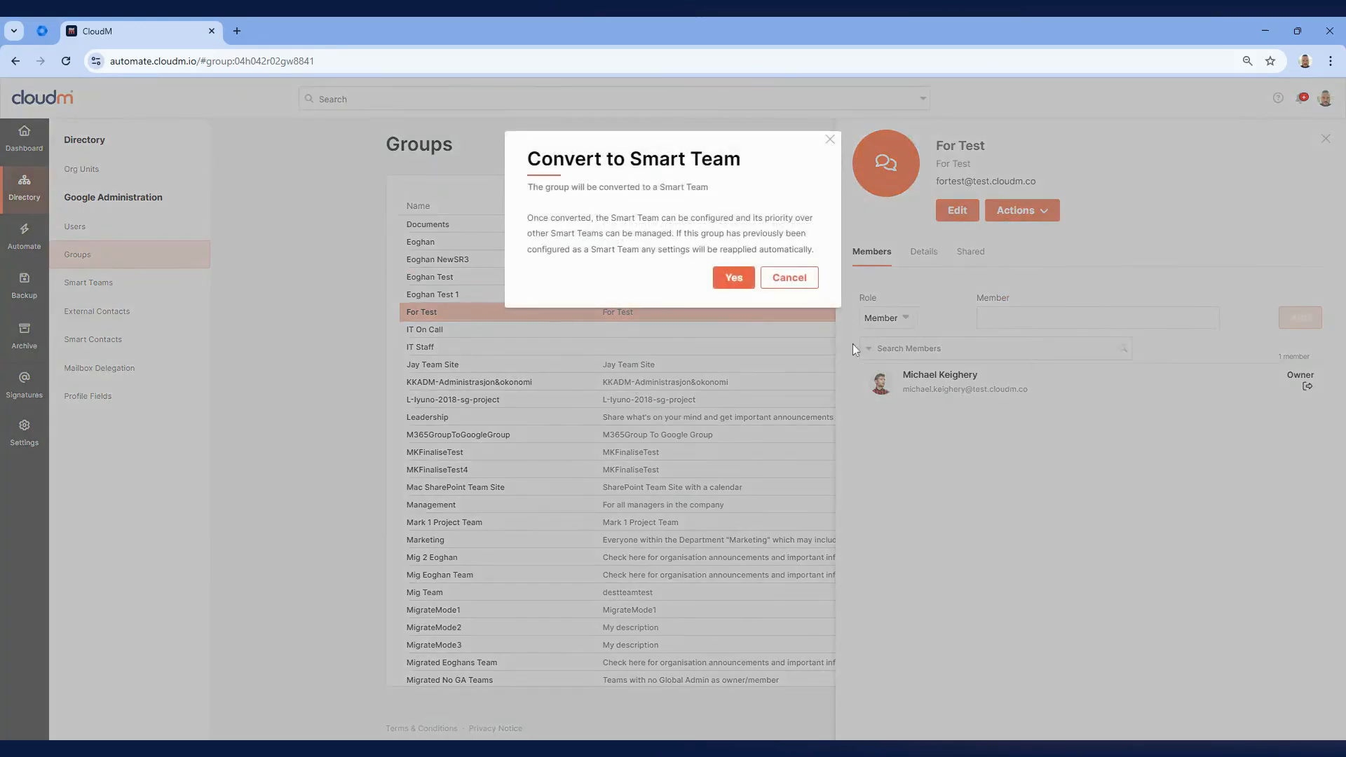
pyautogui.click(786, 285)
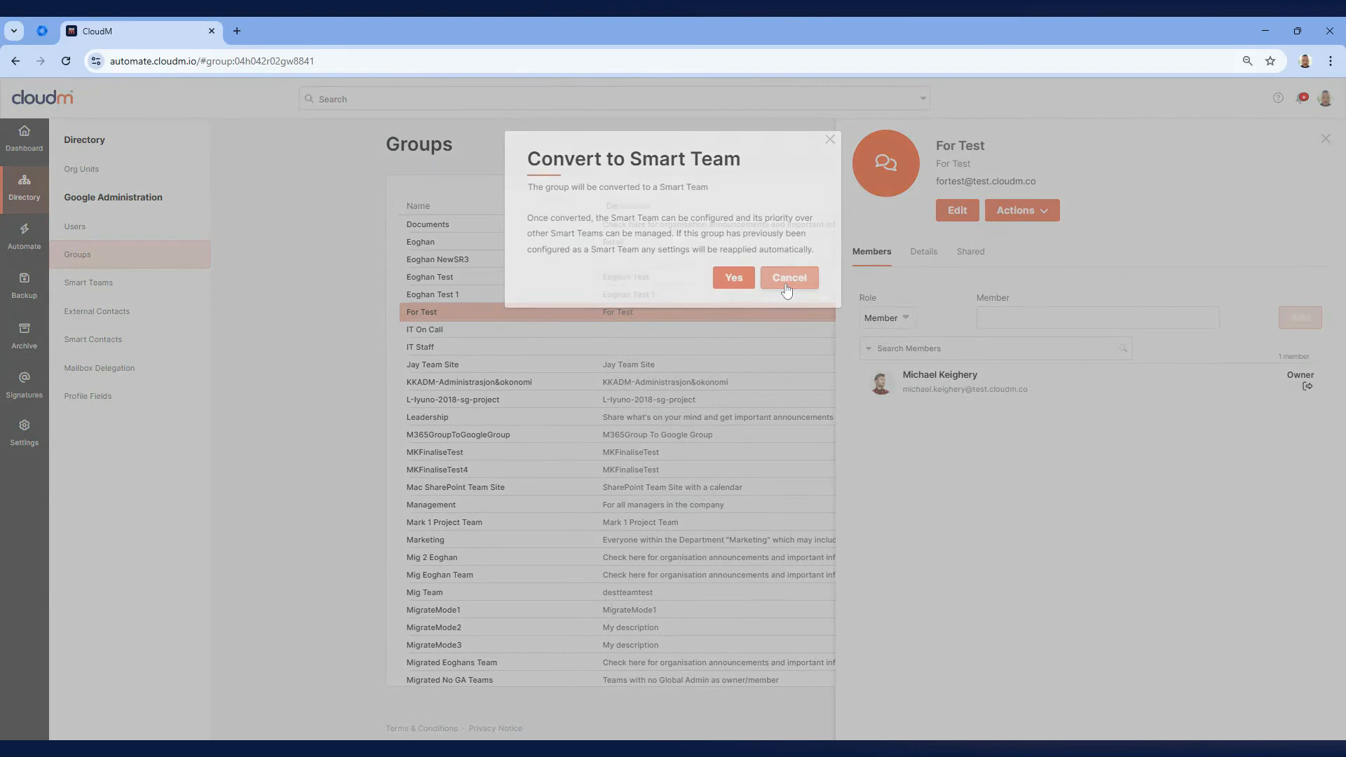
# Start a new Smart Team with a dynamic member list using the query ou:("Operations") AND tags:Manchester, and view the matching members.
pyautogui.click(135, 287)
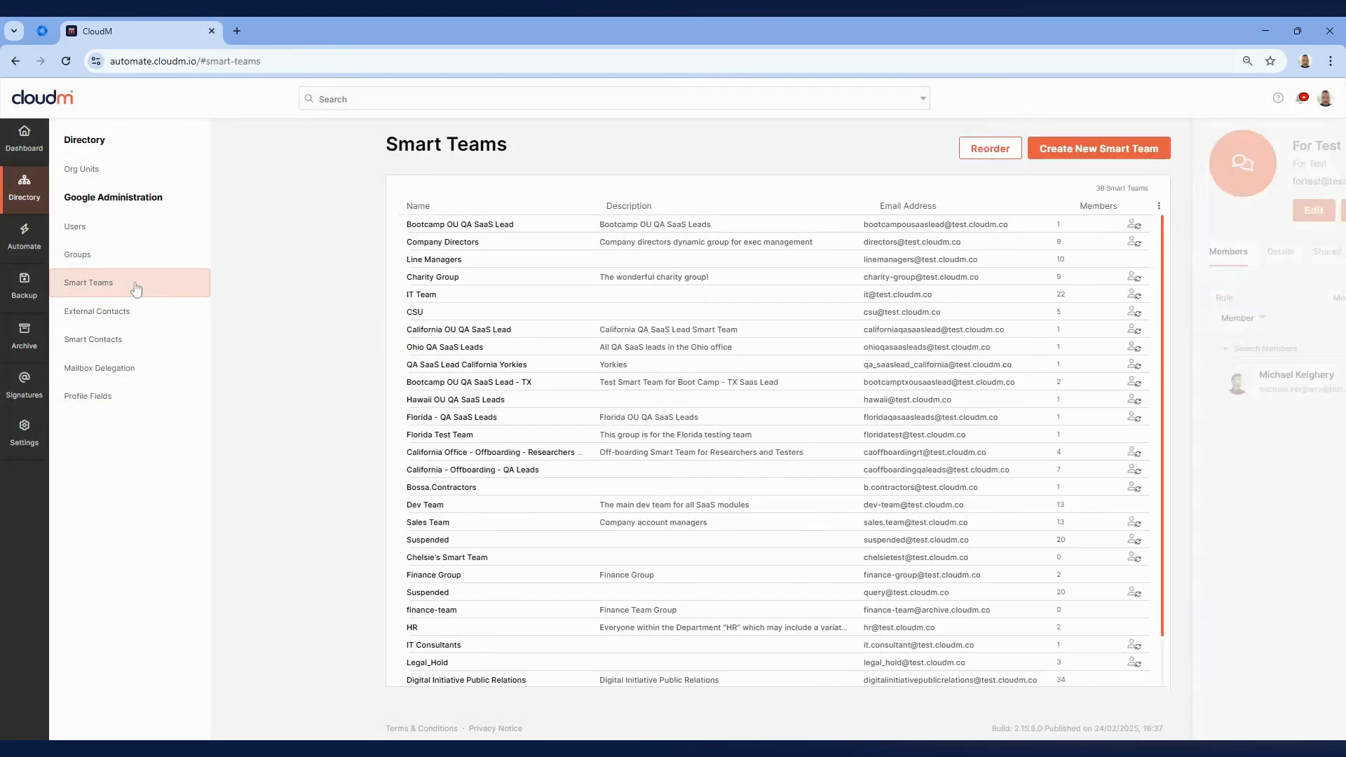
pyautogui.click(1148, 150)
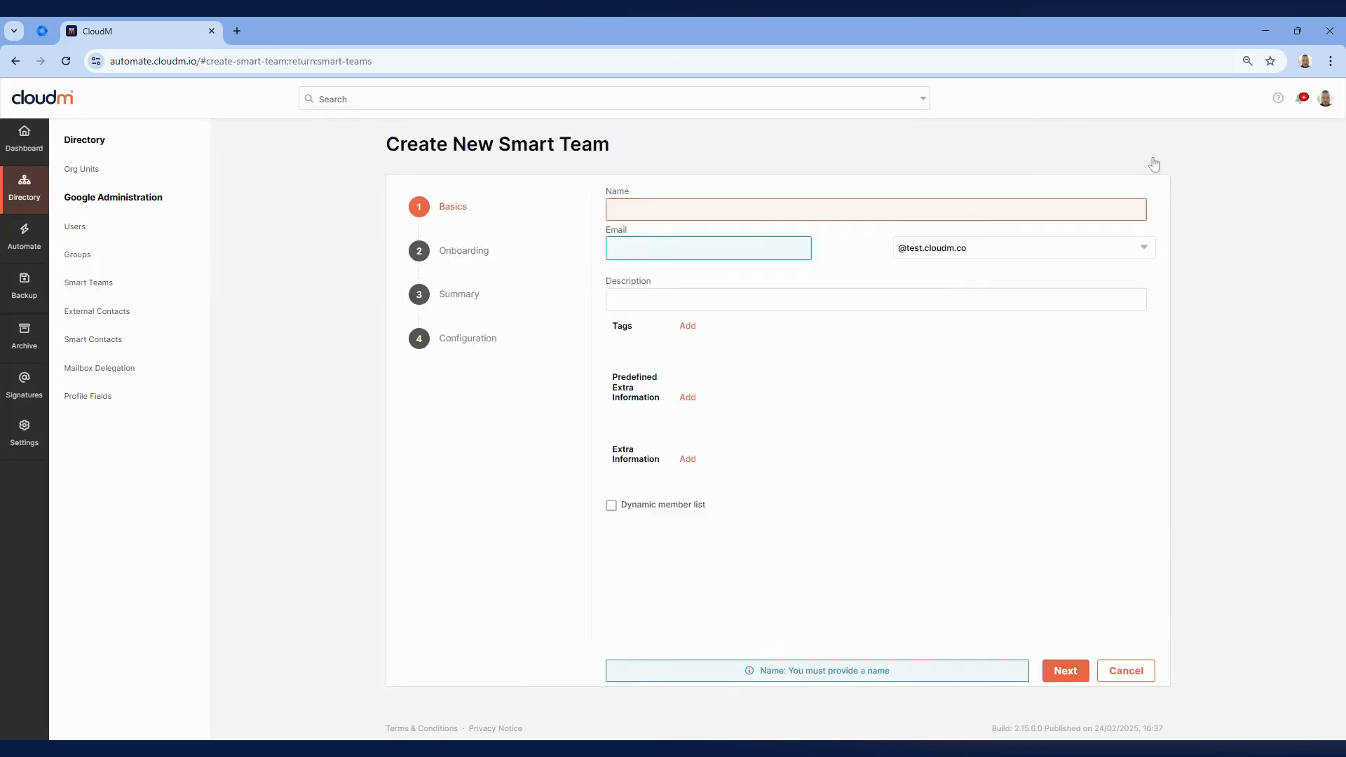
pyautogui.click(612, 504)
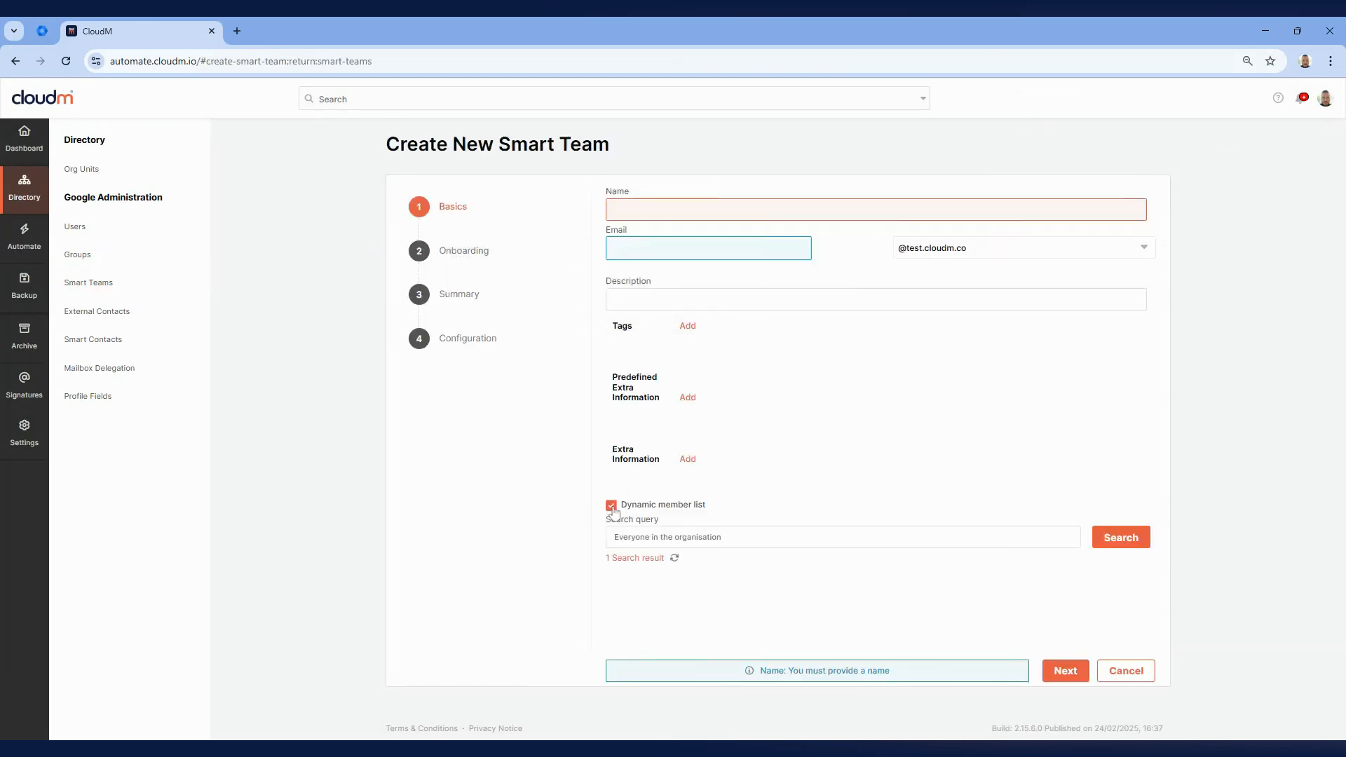
pyautogui.click(639, 536)
pyautogui.write('ou:("Operations") AND tags:Manchester')
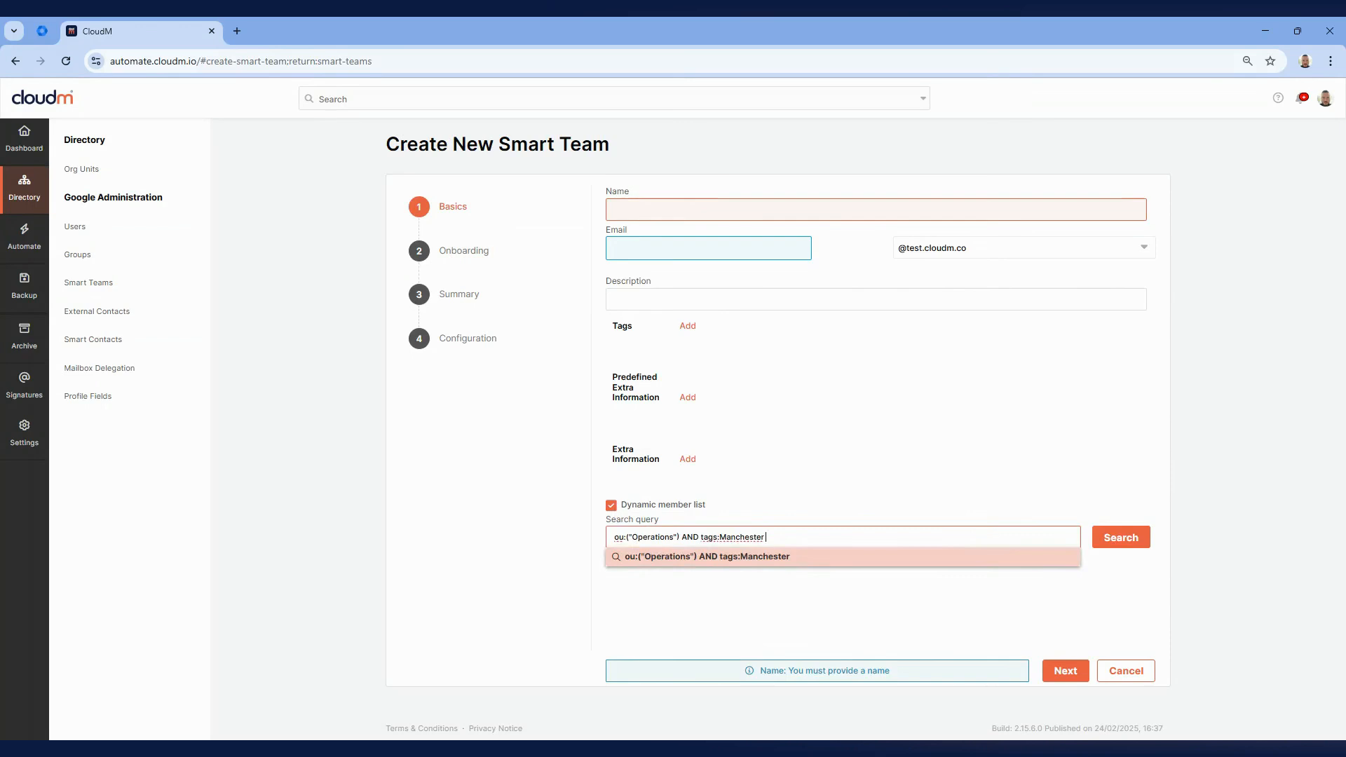
pyautogui.click(1105, 546)
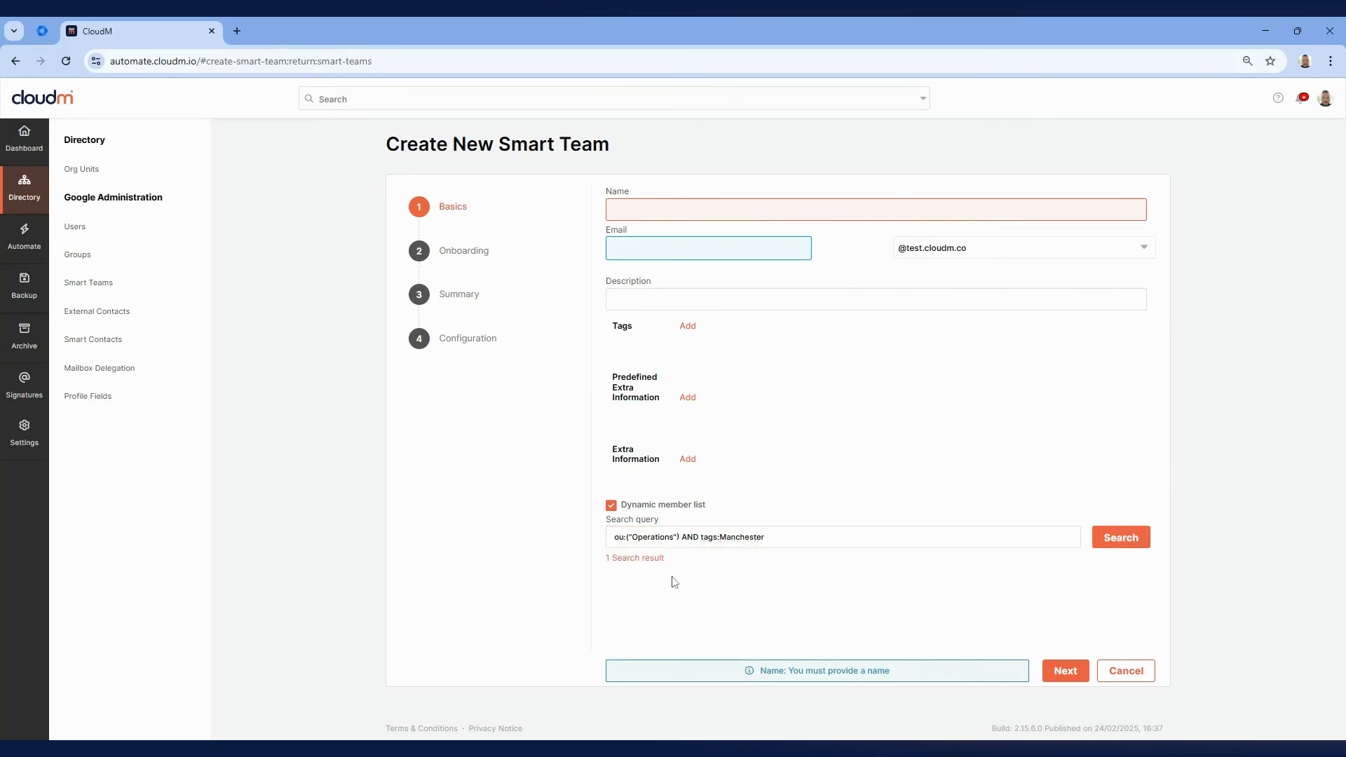
pyautogui.click(635, 564)
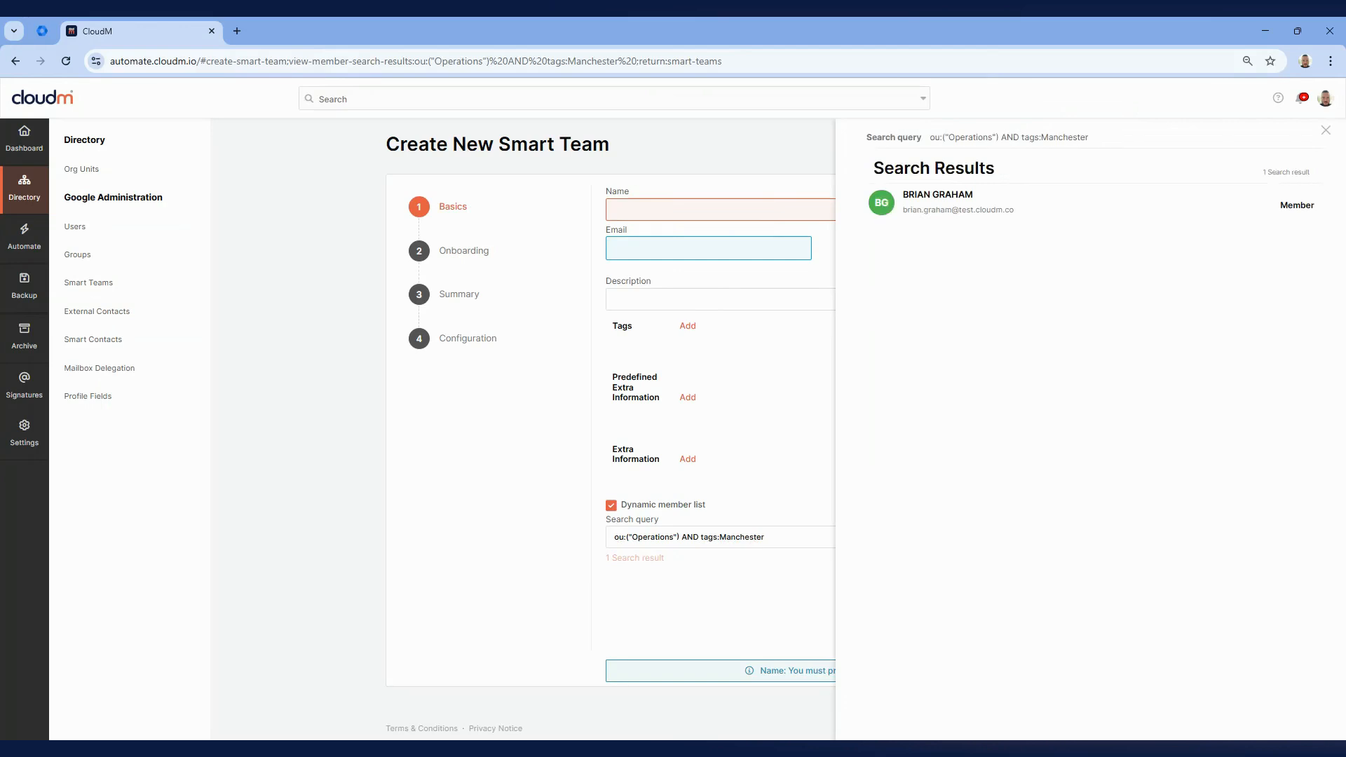
# Go to email signature management and look over its Smart Teams and org units lists.
pyautogui.click(30, 406)
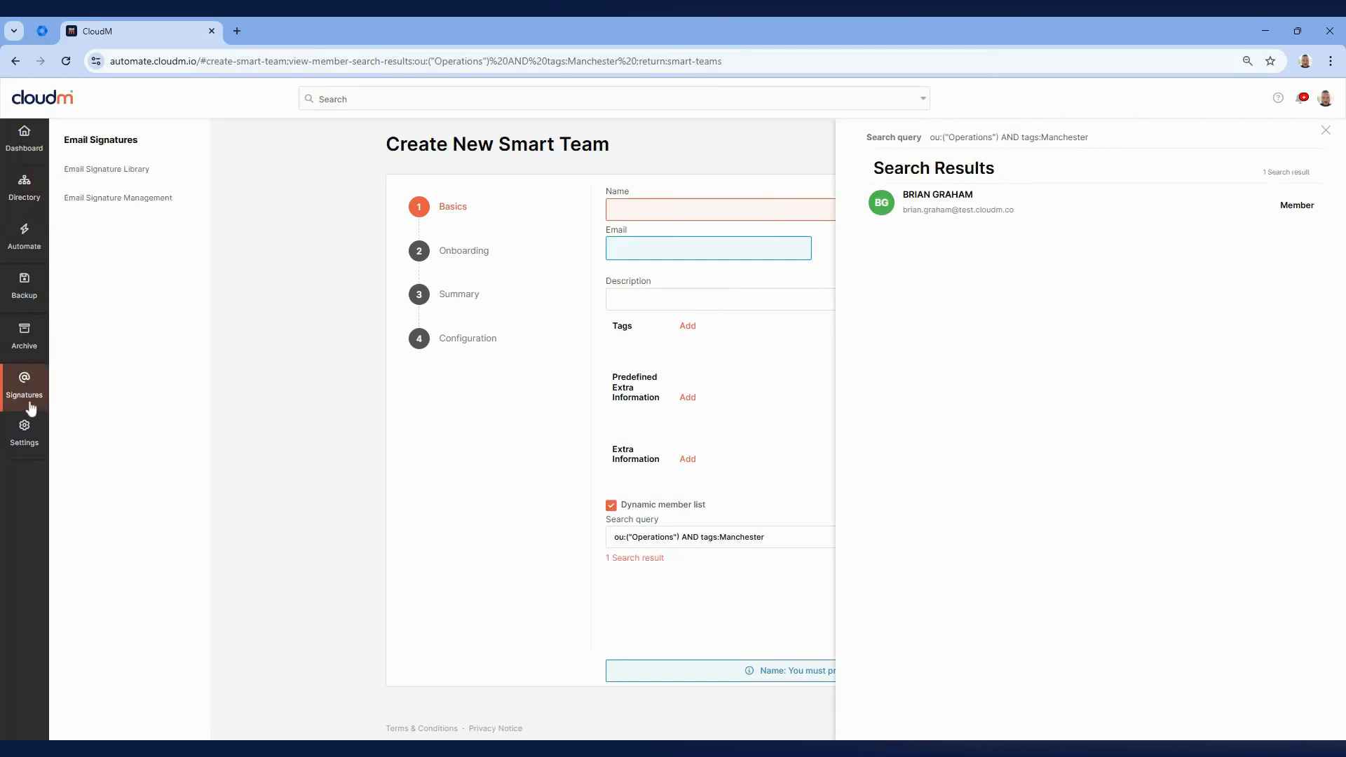
pyautogui.click(163, 199)
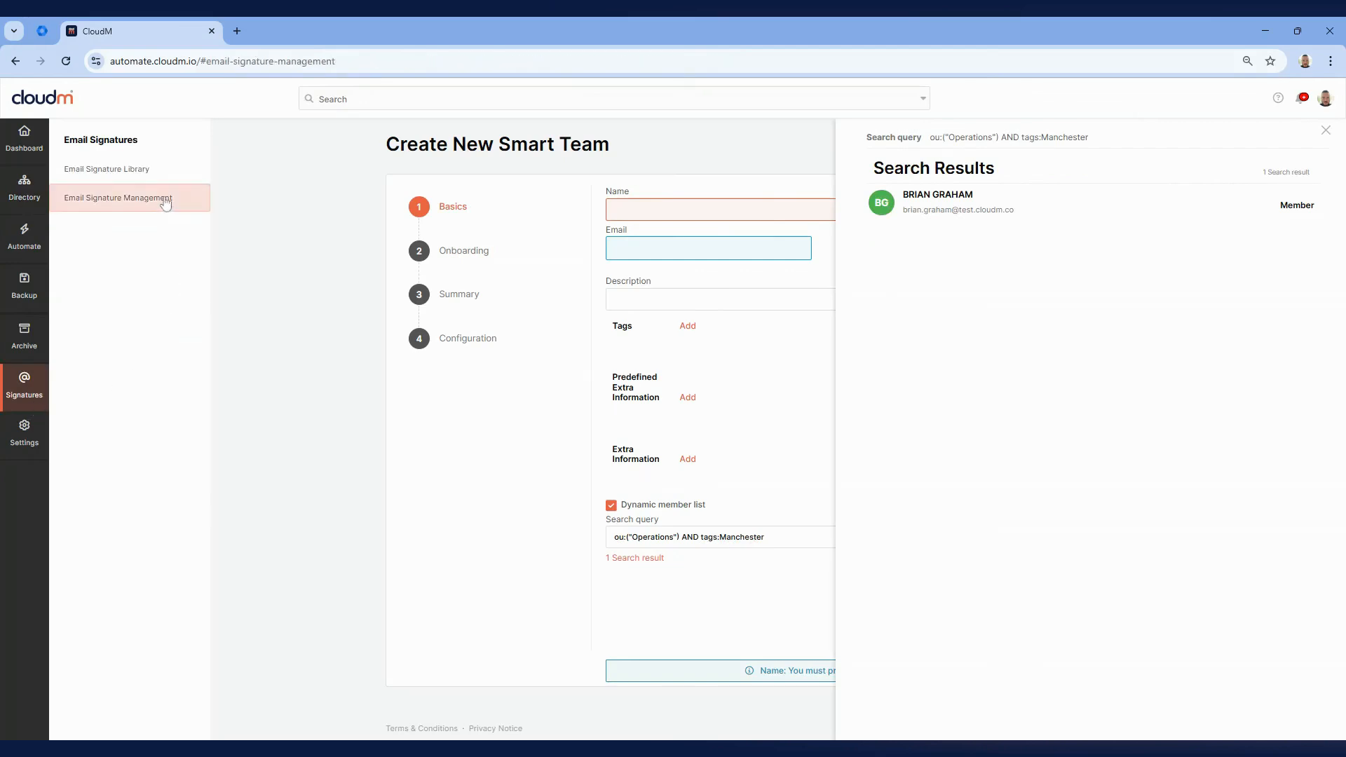
pyautogui.click(502, 205)
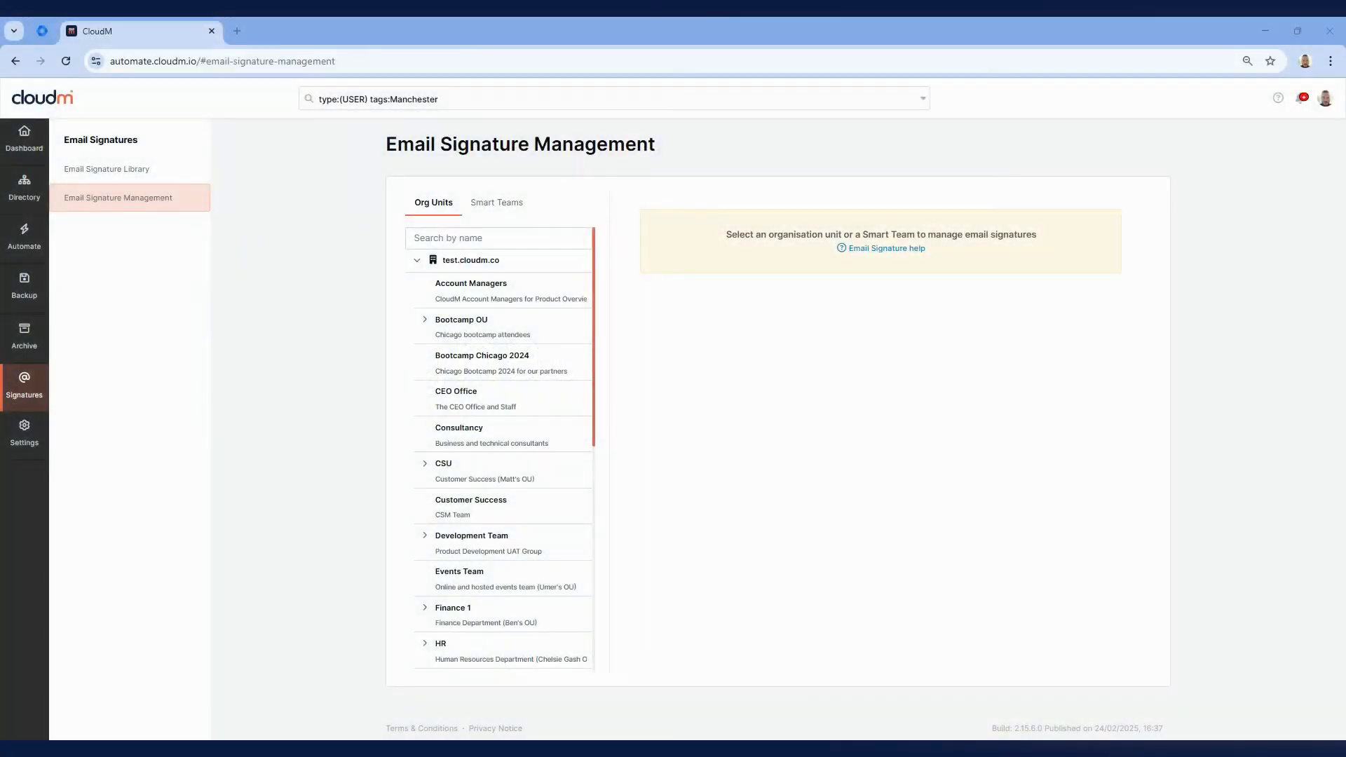
pyautogui.click(508, 215)
pyautogui.click(435, 213)
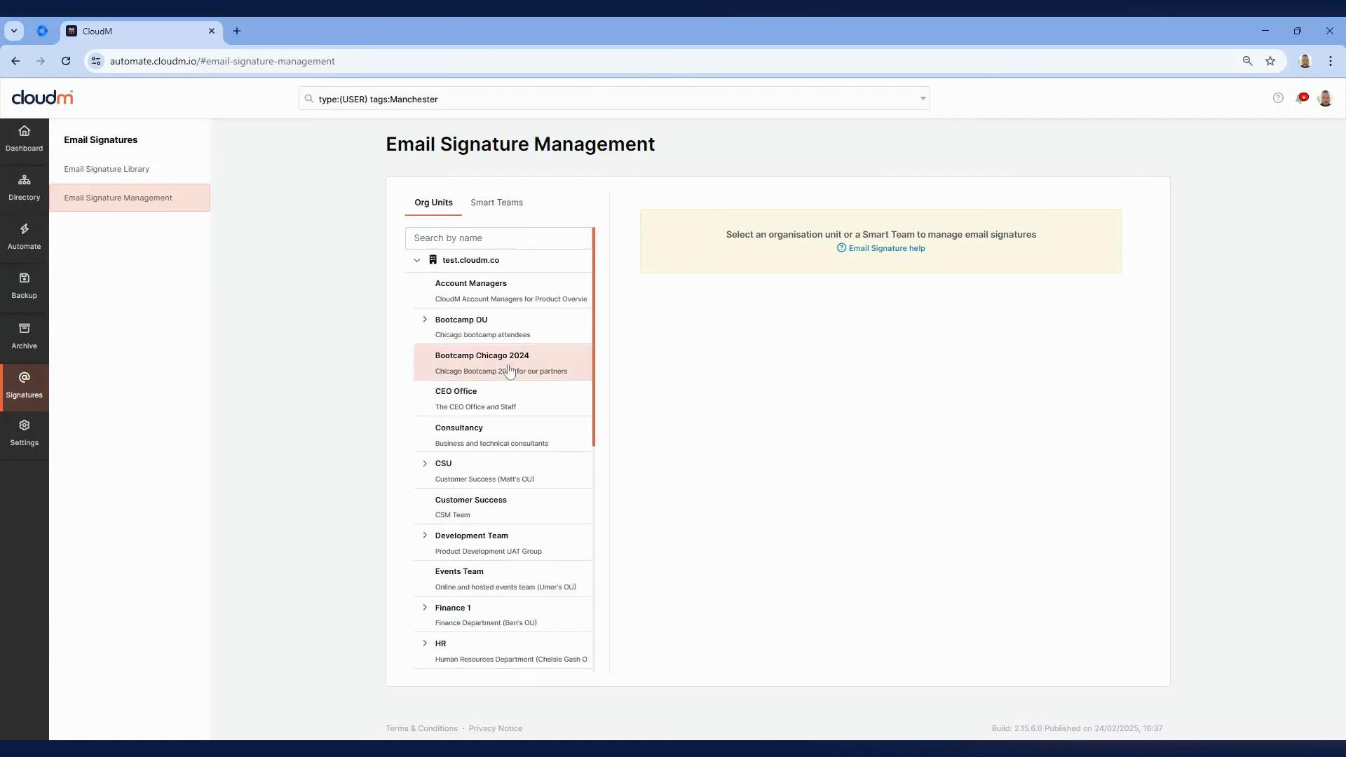
# Toggle signature inheritance from the parent for the Operations org unit, then discard the change.
pyautogui.scroll(-5, 511, 378)
pyautogui.click(515, 405)
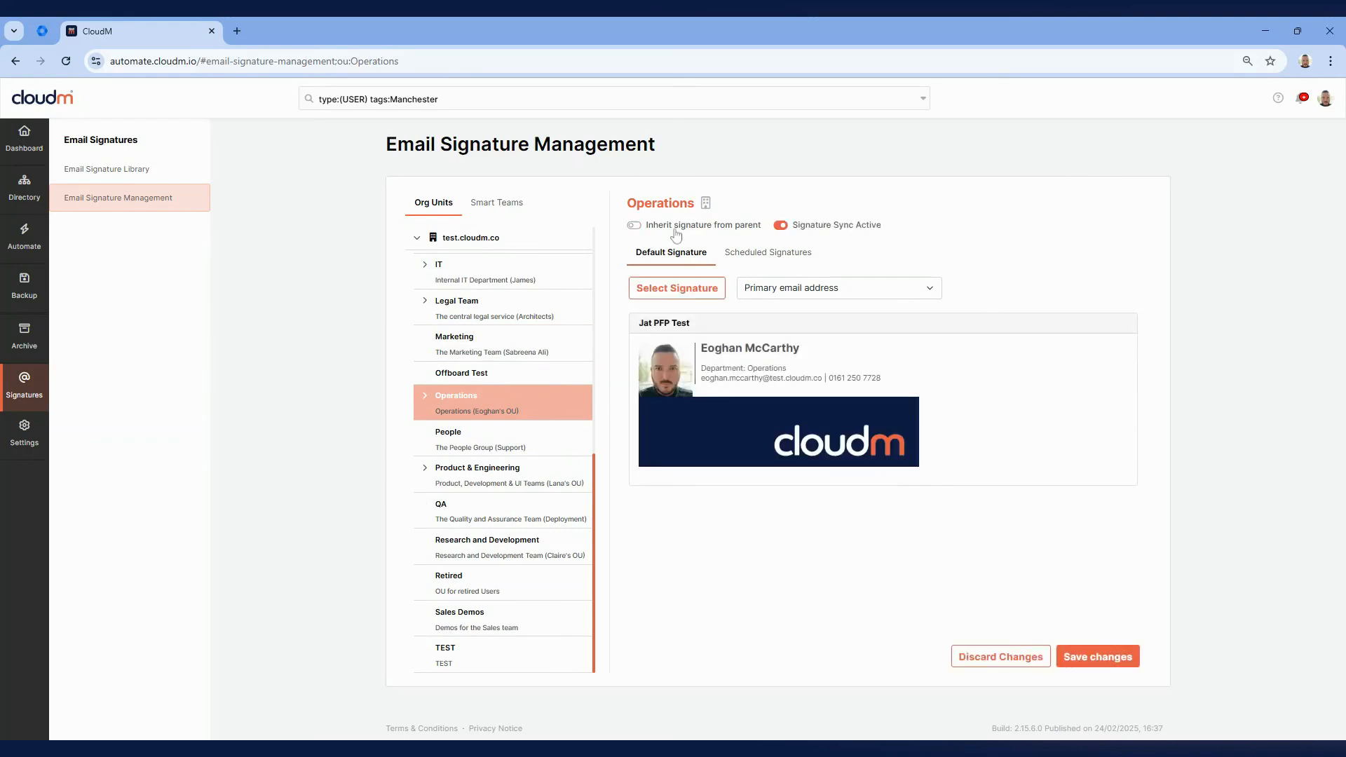
pyautogui.click(994, 654)
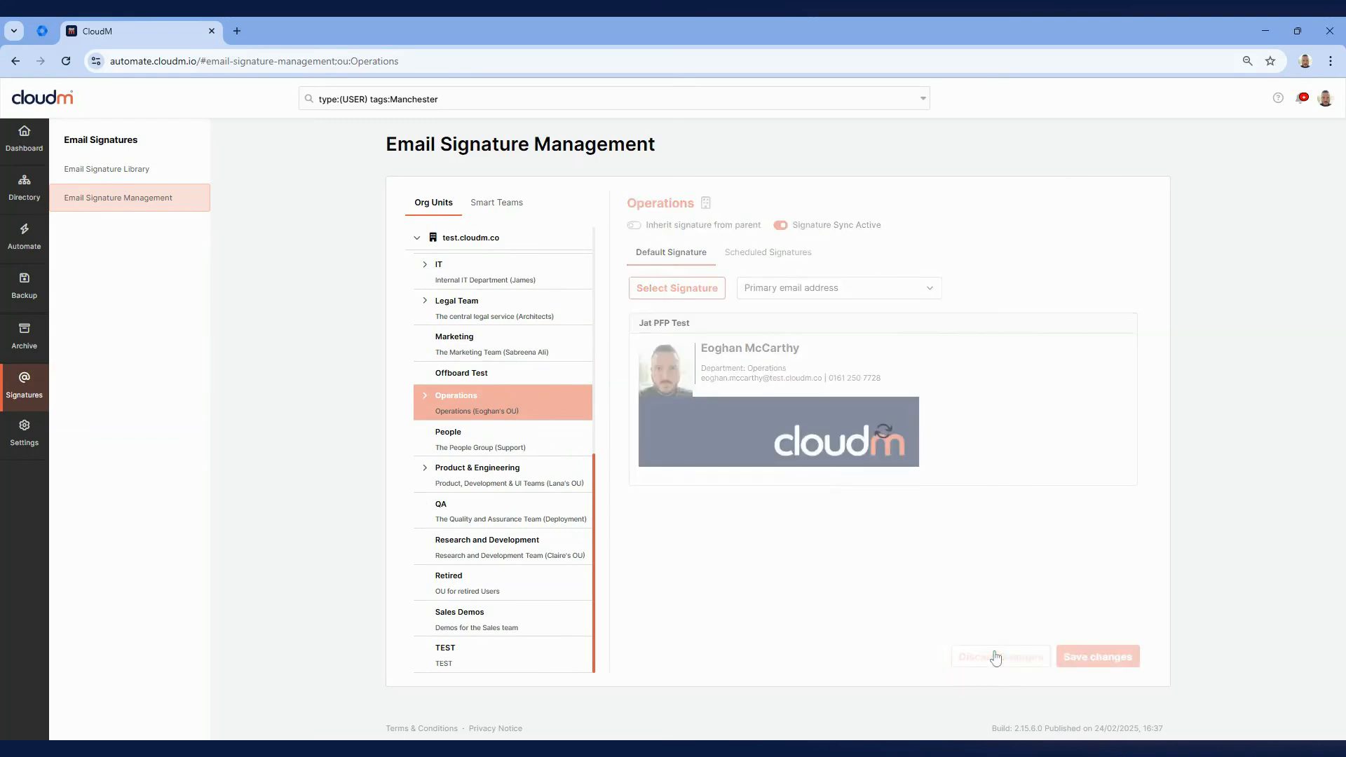
# Compare the default signatures of the test.cloudm.co and Operations org units and check which email addresses the Operations signature can apply to.
pyautogui.click(541, 245)
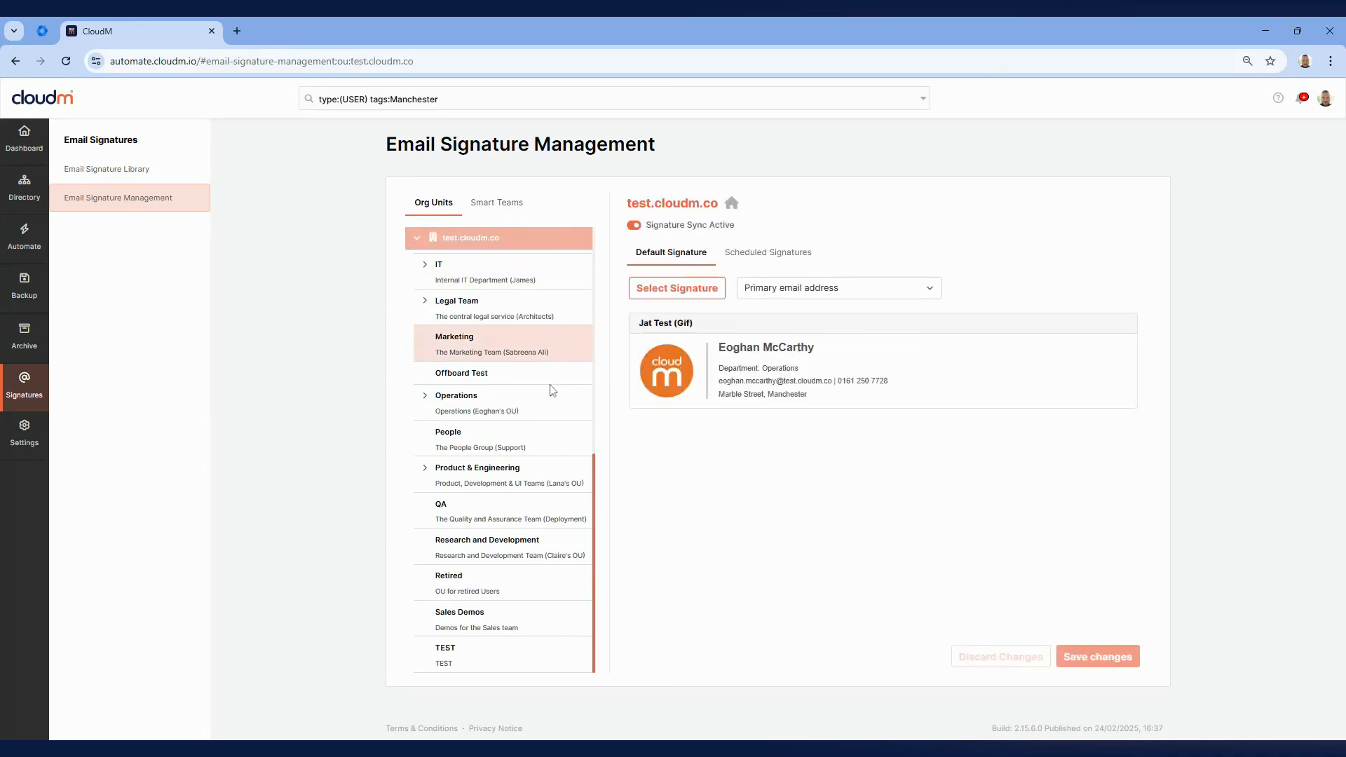
pyautogui.click(507, 413)
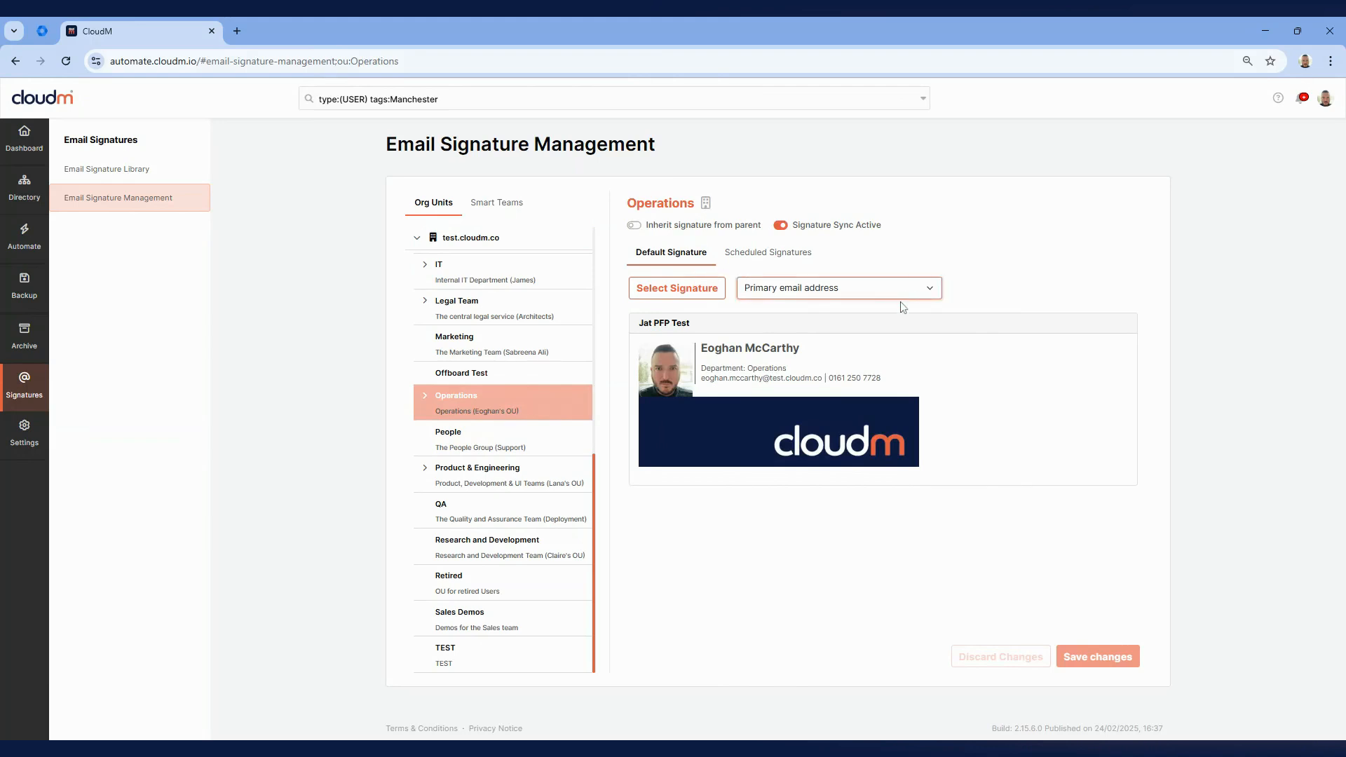
pyautogui.click(892, 346)
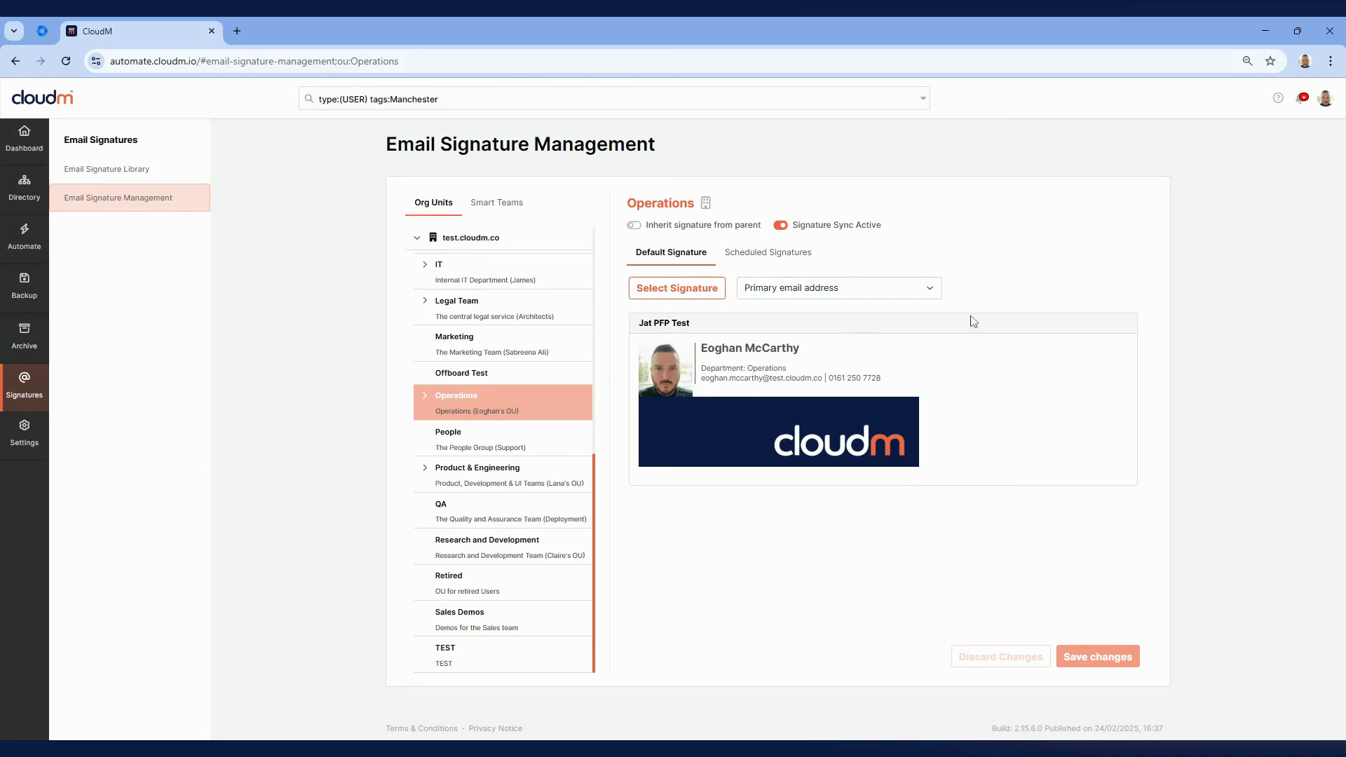
# Browse the signatures available for the Operations default signature, check the preview user option, and leave without selecting one.
pyautogui.click(689, 289)
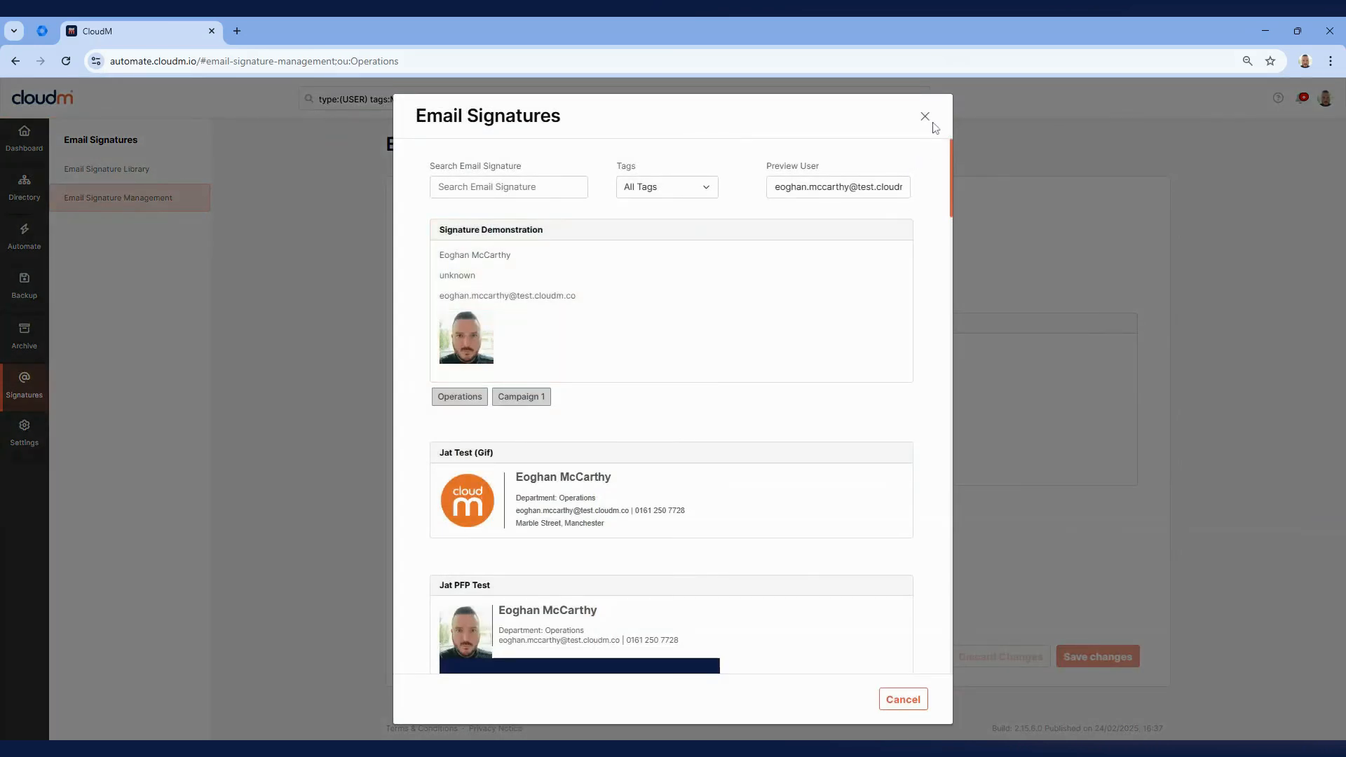
pyautogui.scroll(-4, 848, 316)
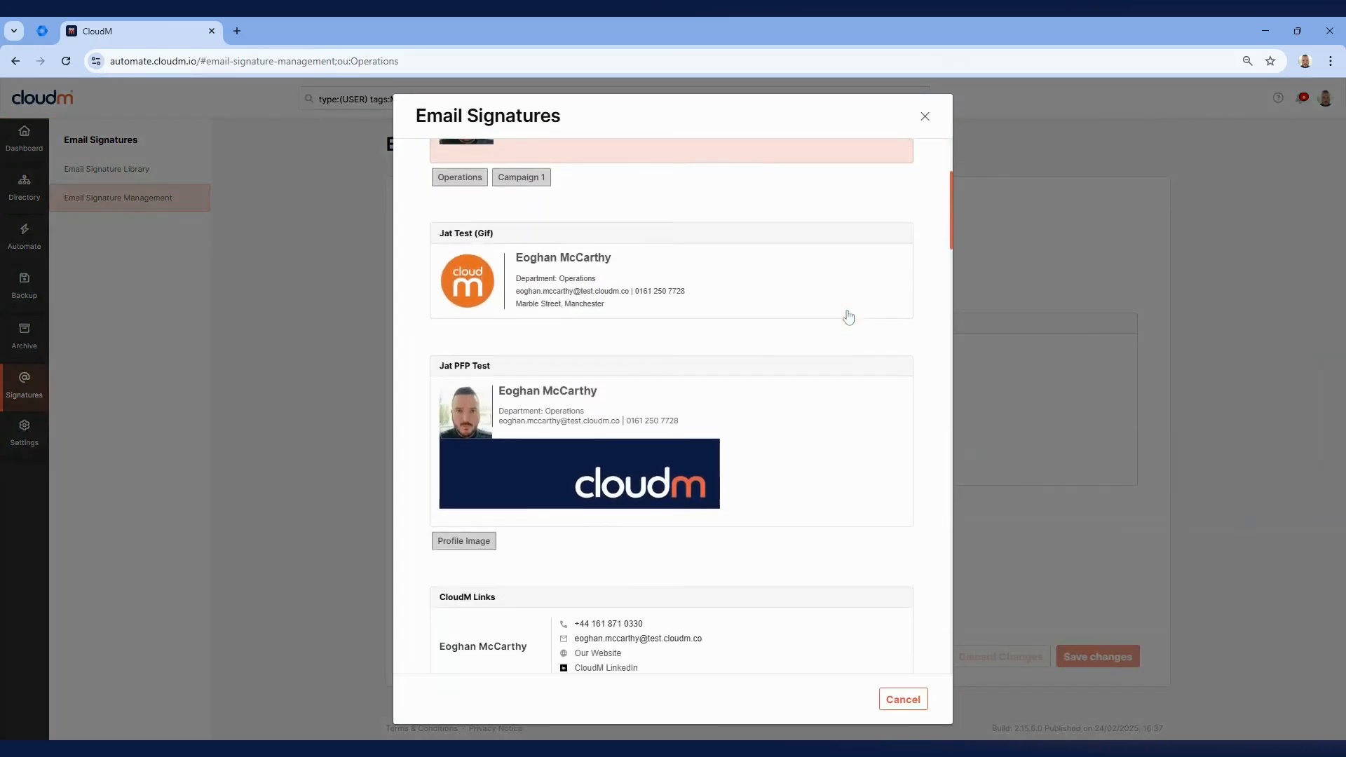
pyautogui.scroll(-1, 848, 317)
pyautogui.scroll(5, 845, 319)
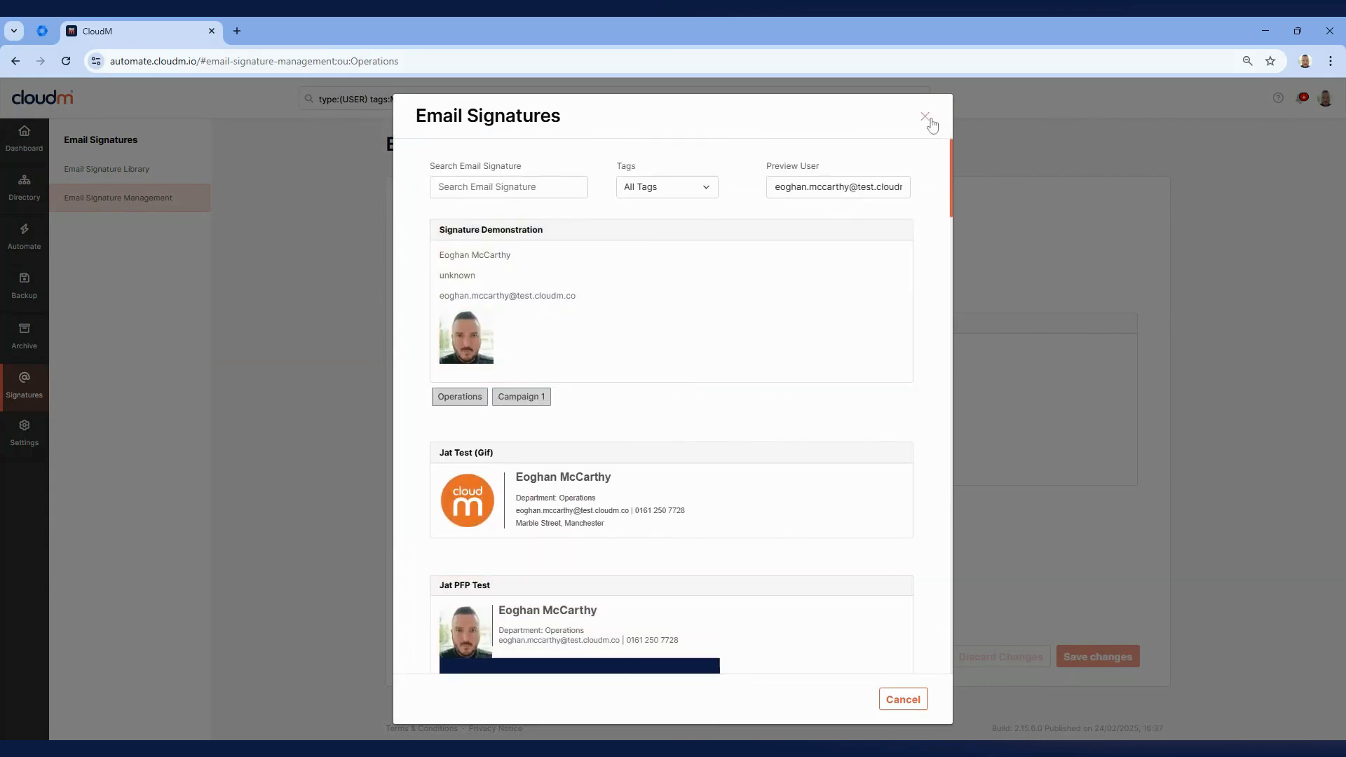
pyautogui.click(853, 187)
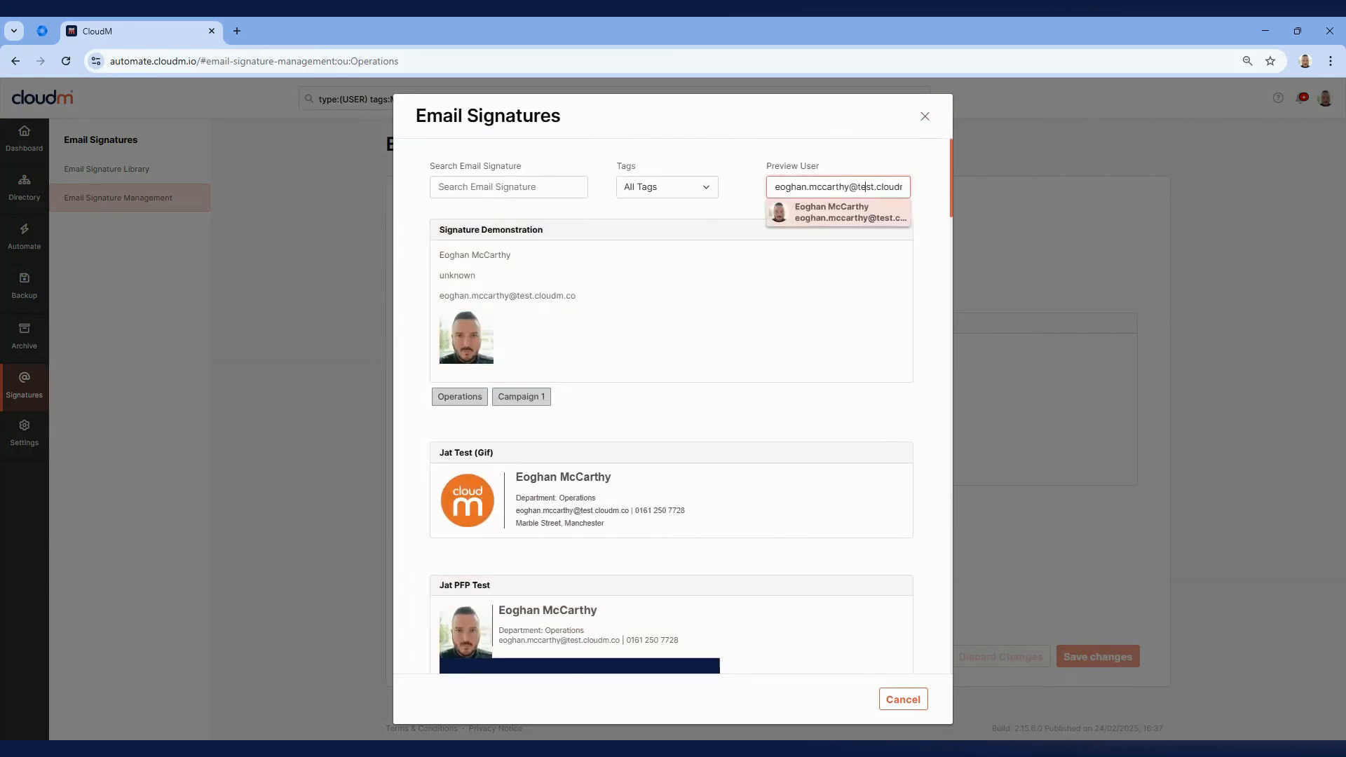
pyautogui.hotkey('ctrl', 'a')
pyautogui.click(862, 214)
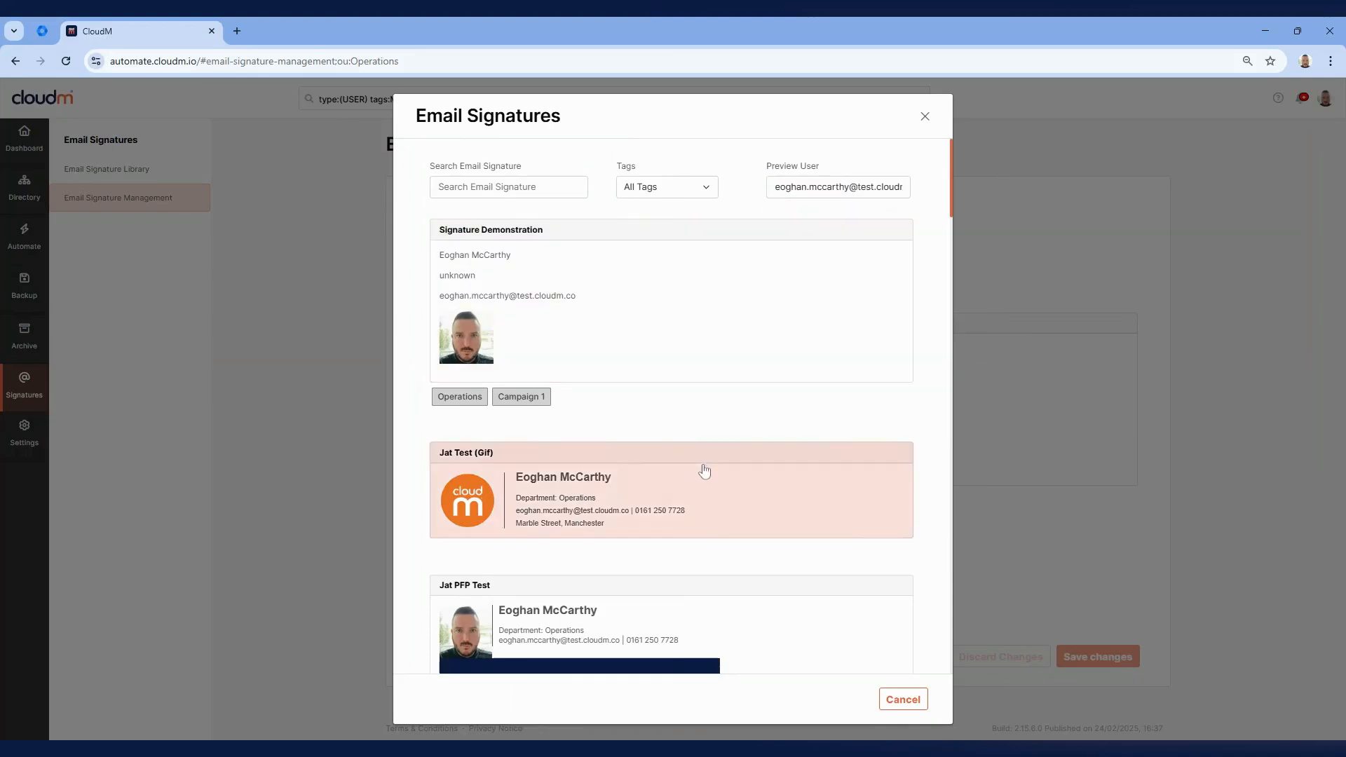
pyautogui.scroll(-2, 704, 484)
pyautogui.scroll(2, 708, 501)
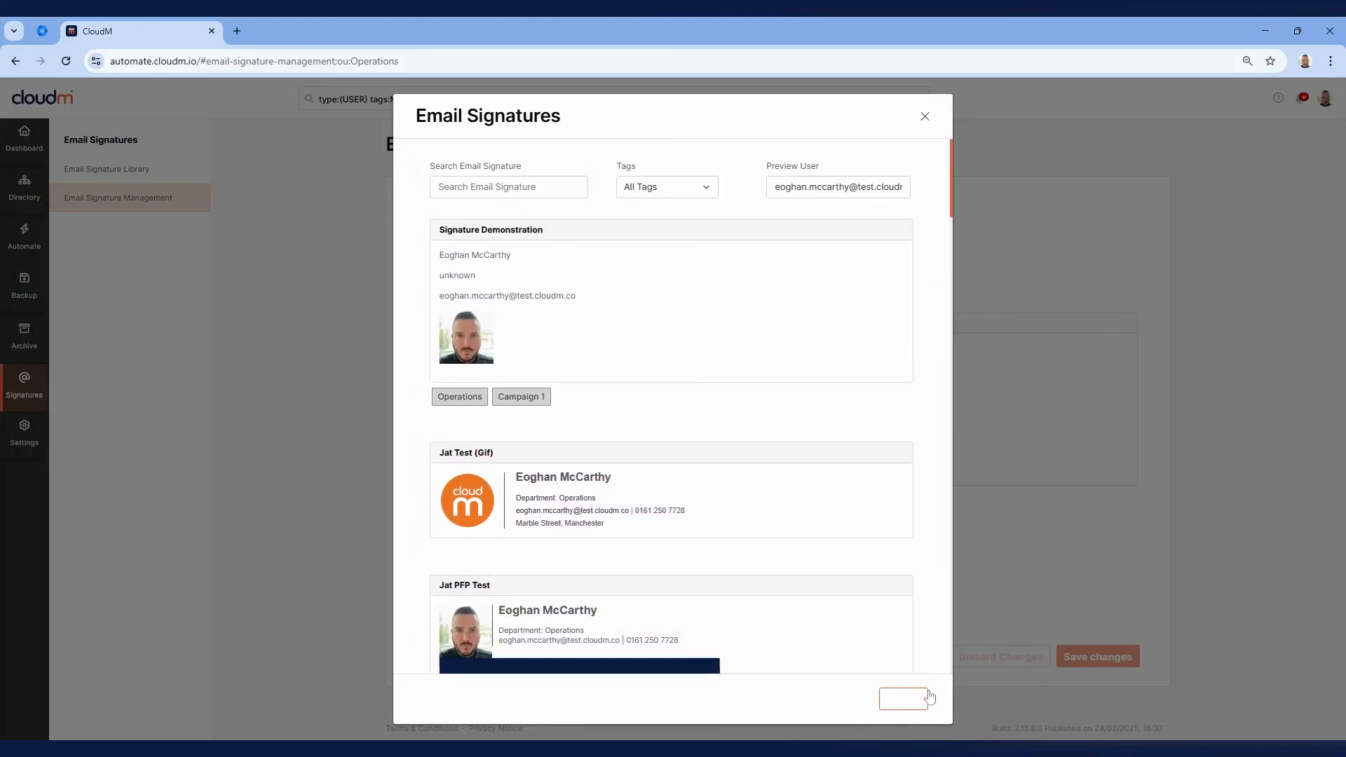
pyautogui.click(903, 699)
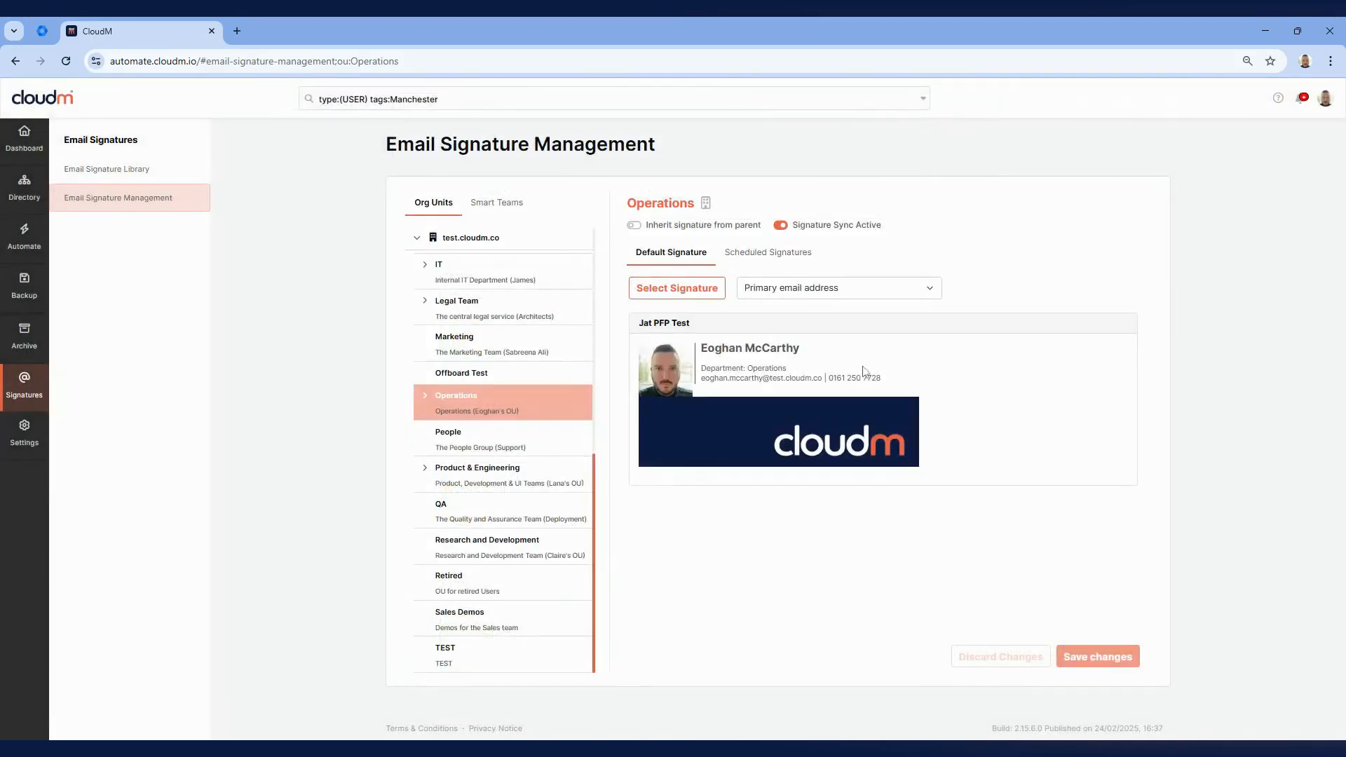
# Remove the expired Marketing (OU) entry from the scheduled signatures of the Operations org unit.
pyautogui.click(783, 261)
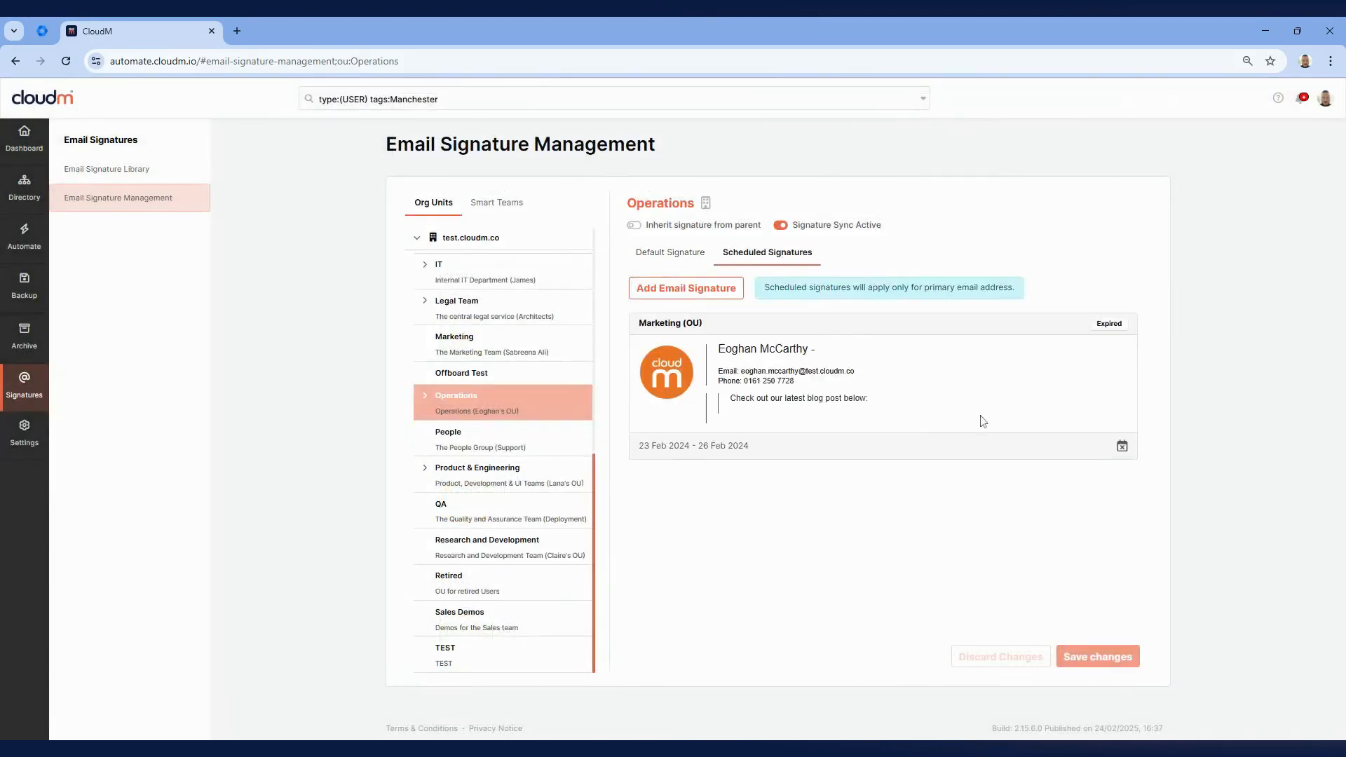
pyautogui.click(1122, 447)
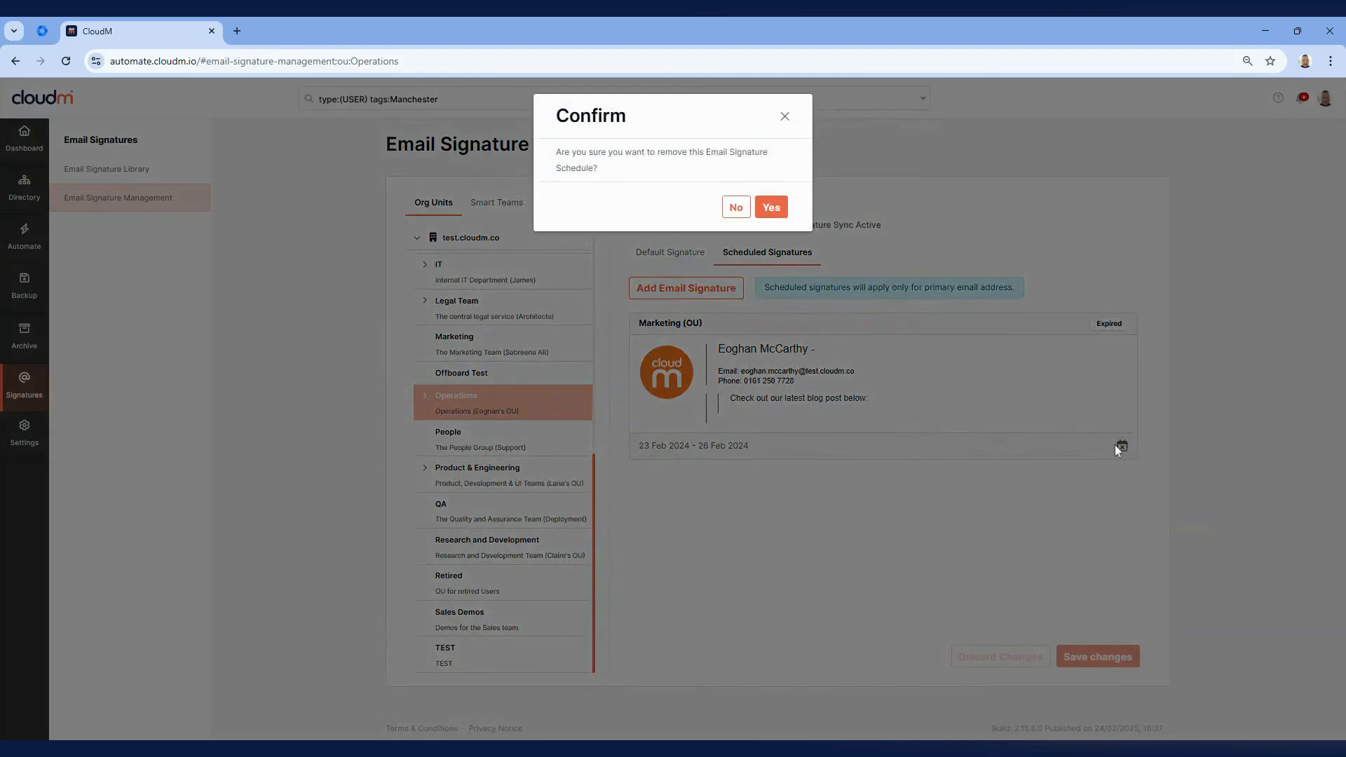
pyautogui.click(774, 210)
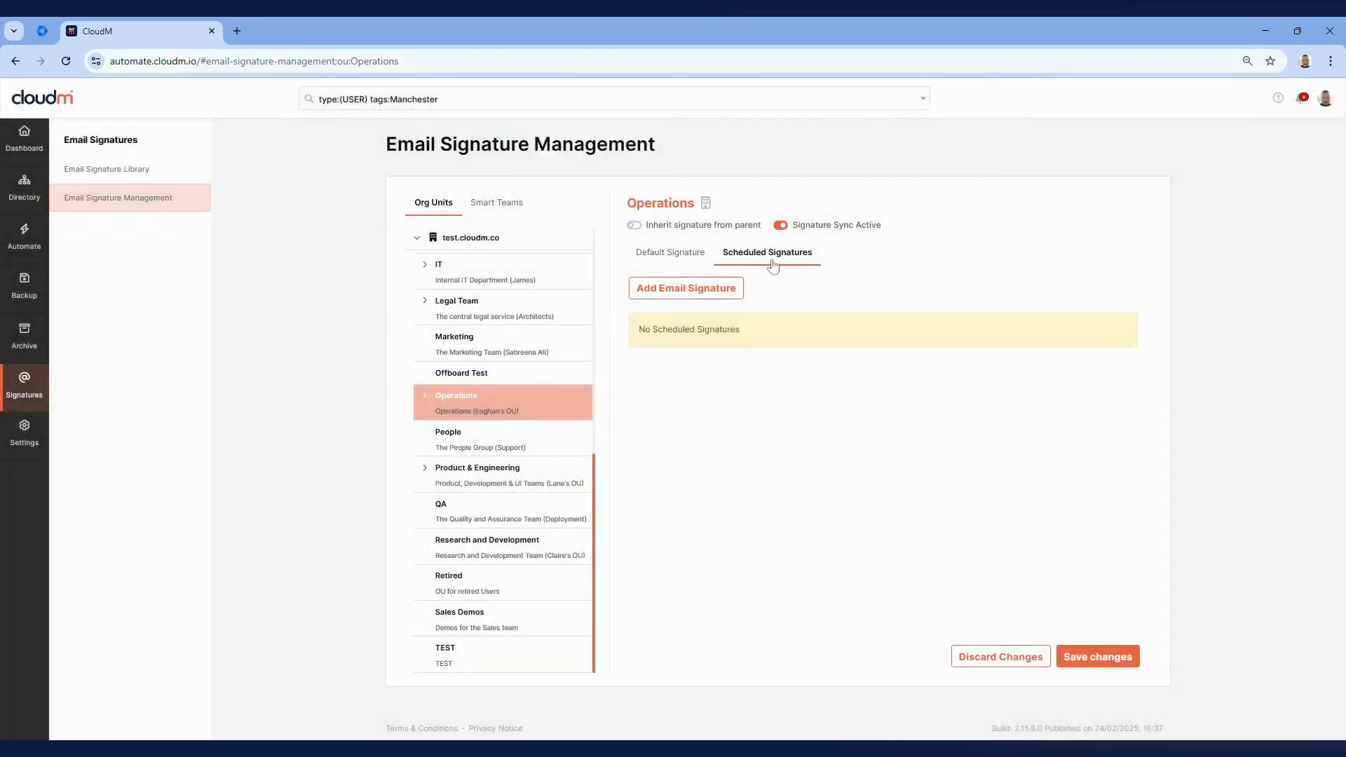
# Schedule the Marketing (OU) signature for Operations from 1 to 31 March 2025, then discard the schedule changes.
pyautogui.click(678, 293)
pyautogui.click(677, 293)
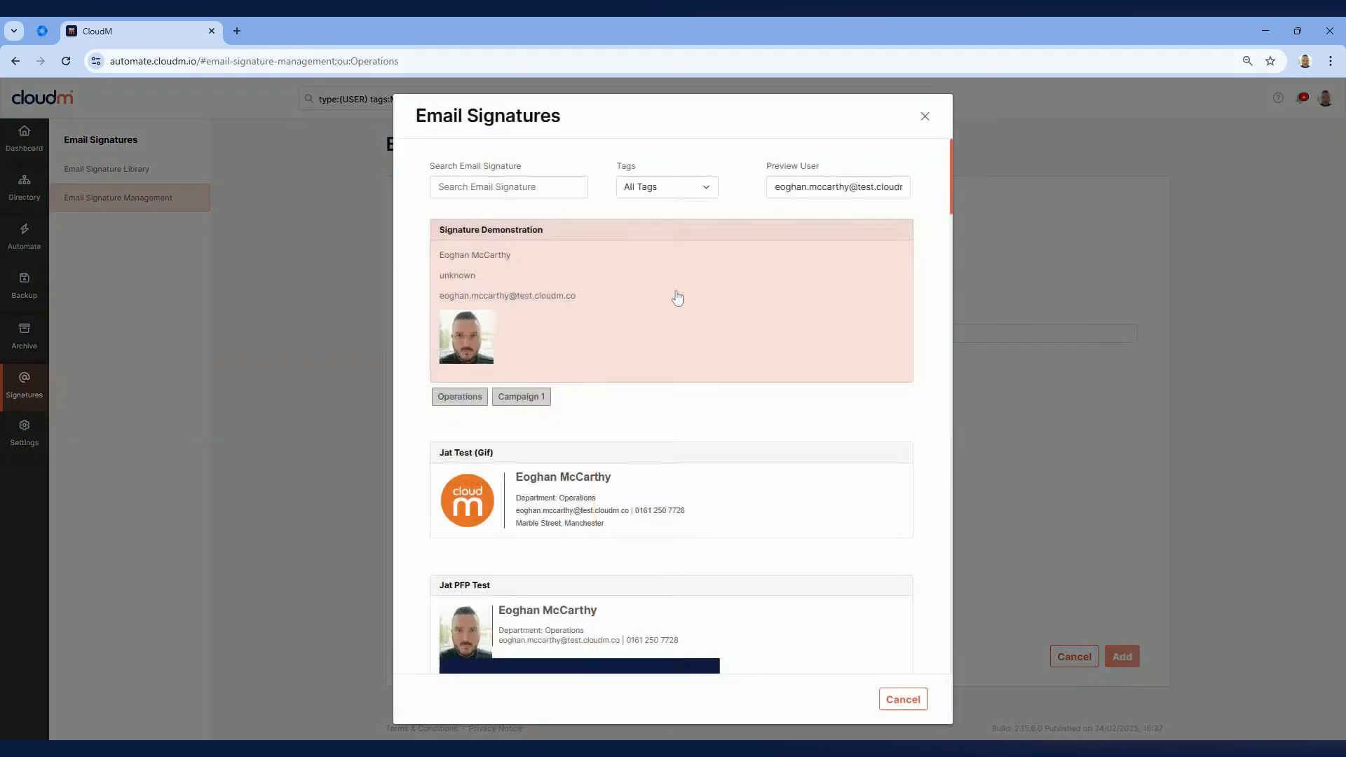
pyautogui.write('marketing')
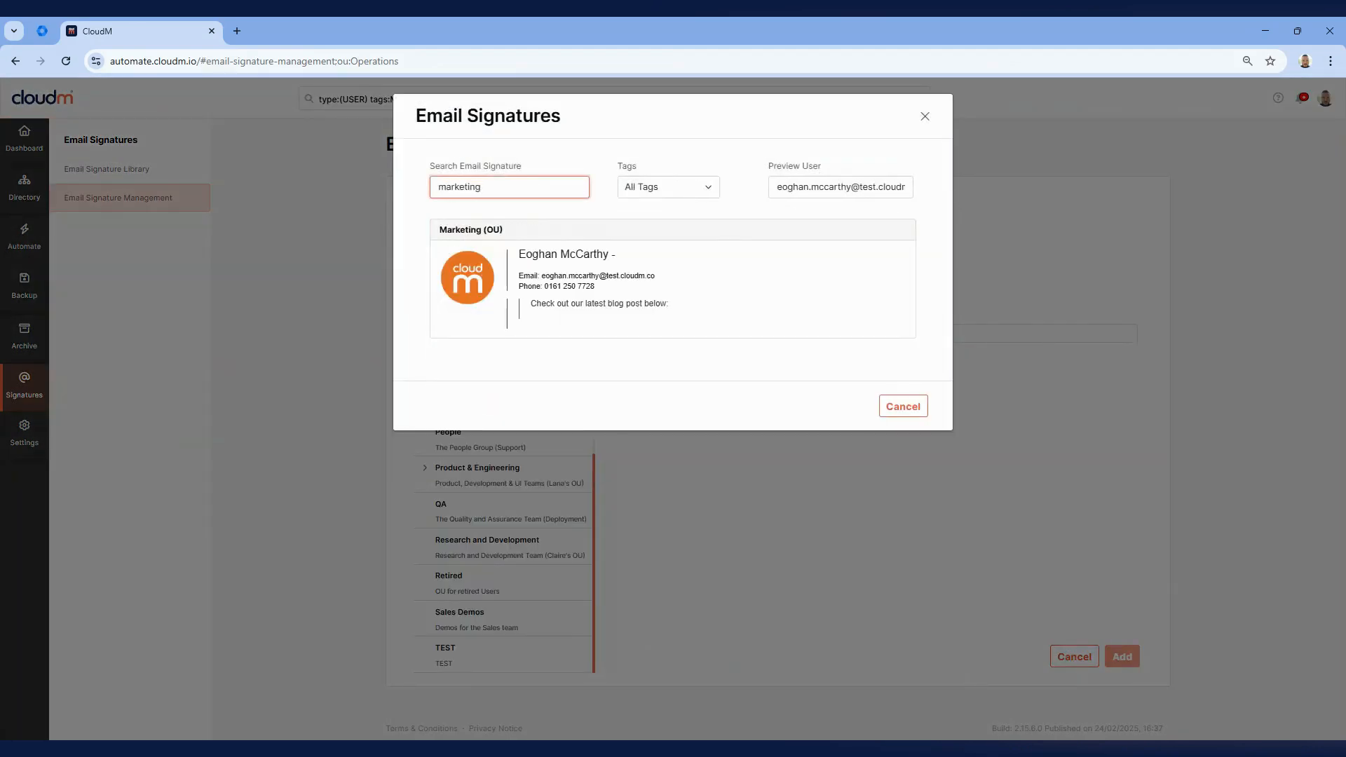
pyautogui.click(563, 237)
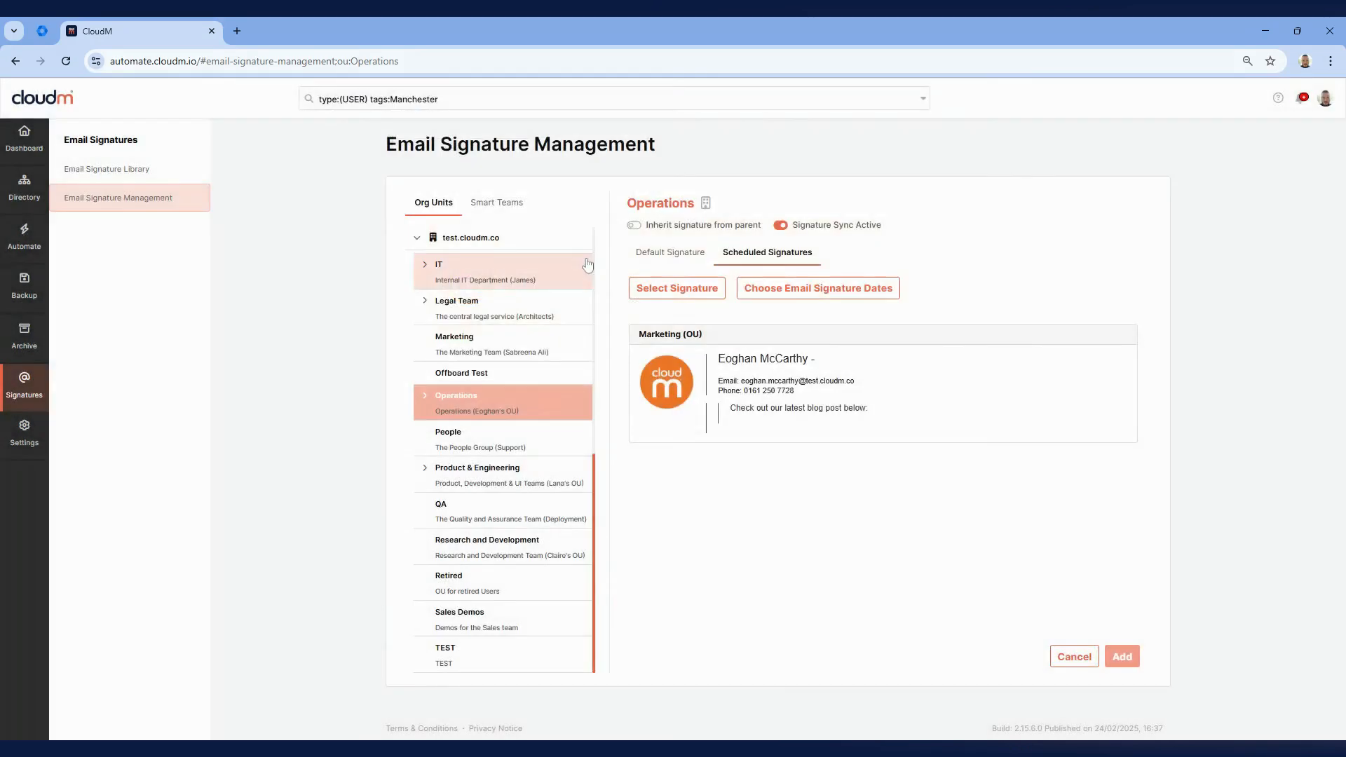
pyautogui.click(820, 286)
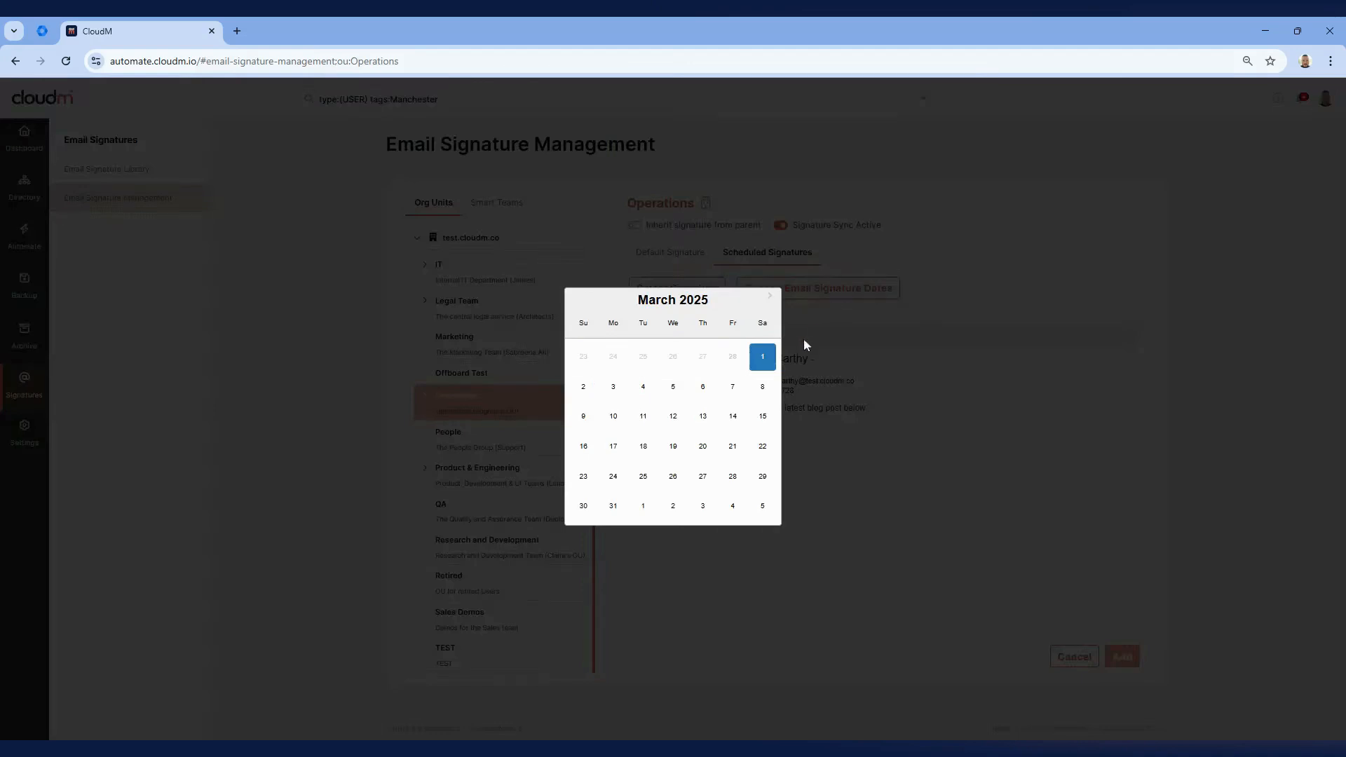
pyautogui.click(762, 357)
pyautogui.click(614, 506)
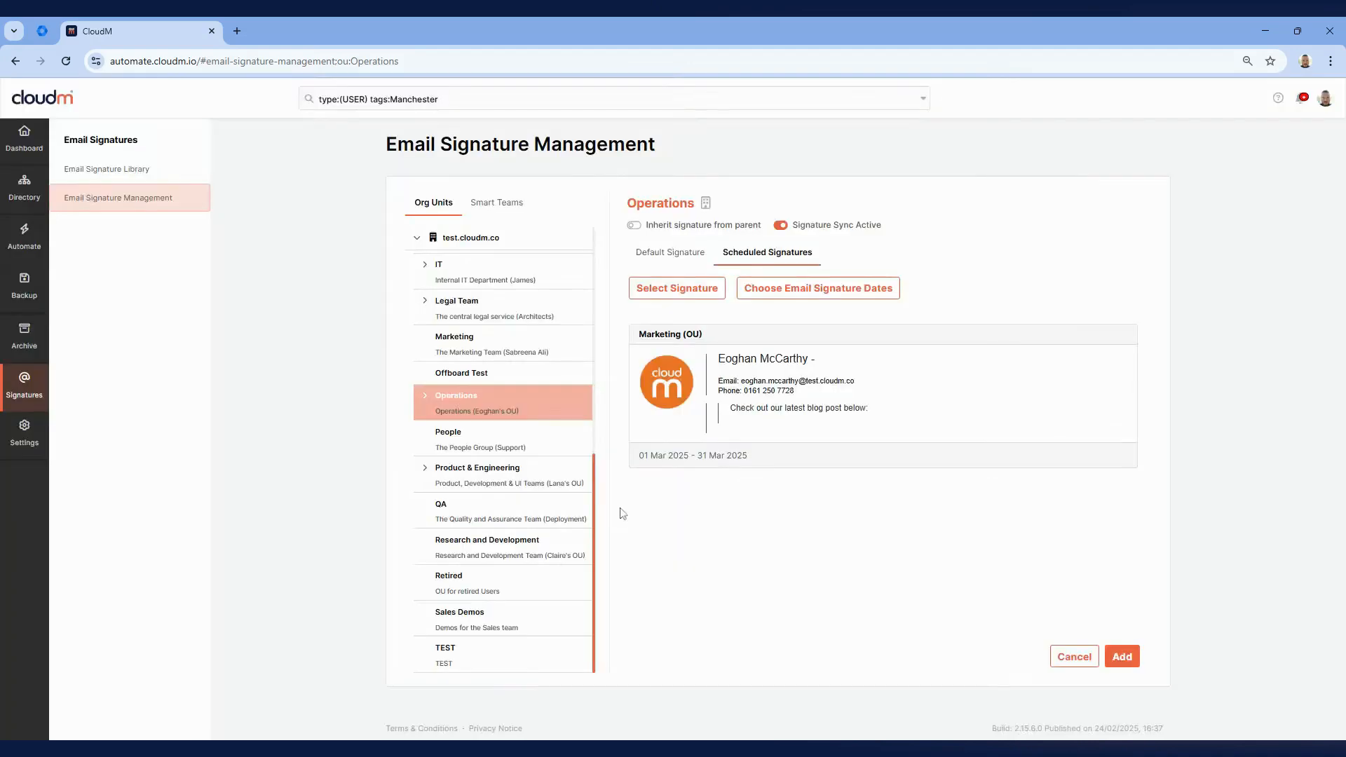
pyautogui.click(1119, 664)
pyautogui.click(1075, 659)
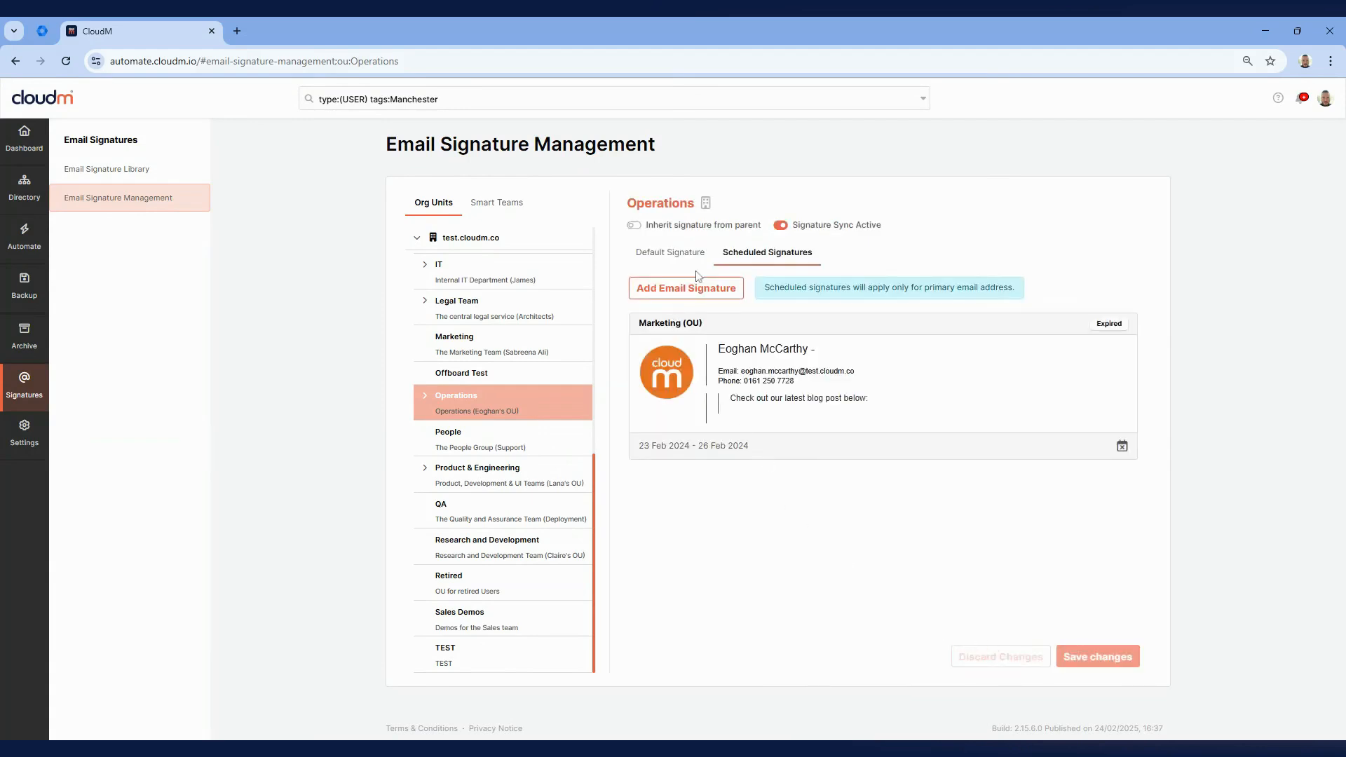
# Toggle signature sync for the Operations org unit, then discard the change.
pyautogui.click(780, 226)
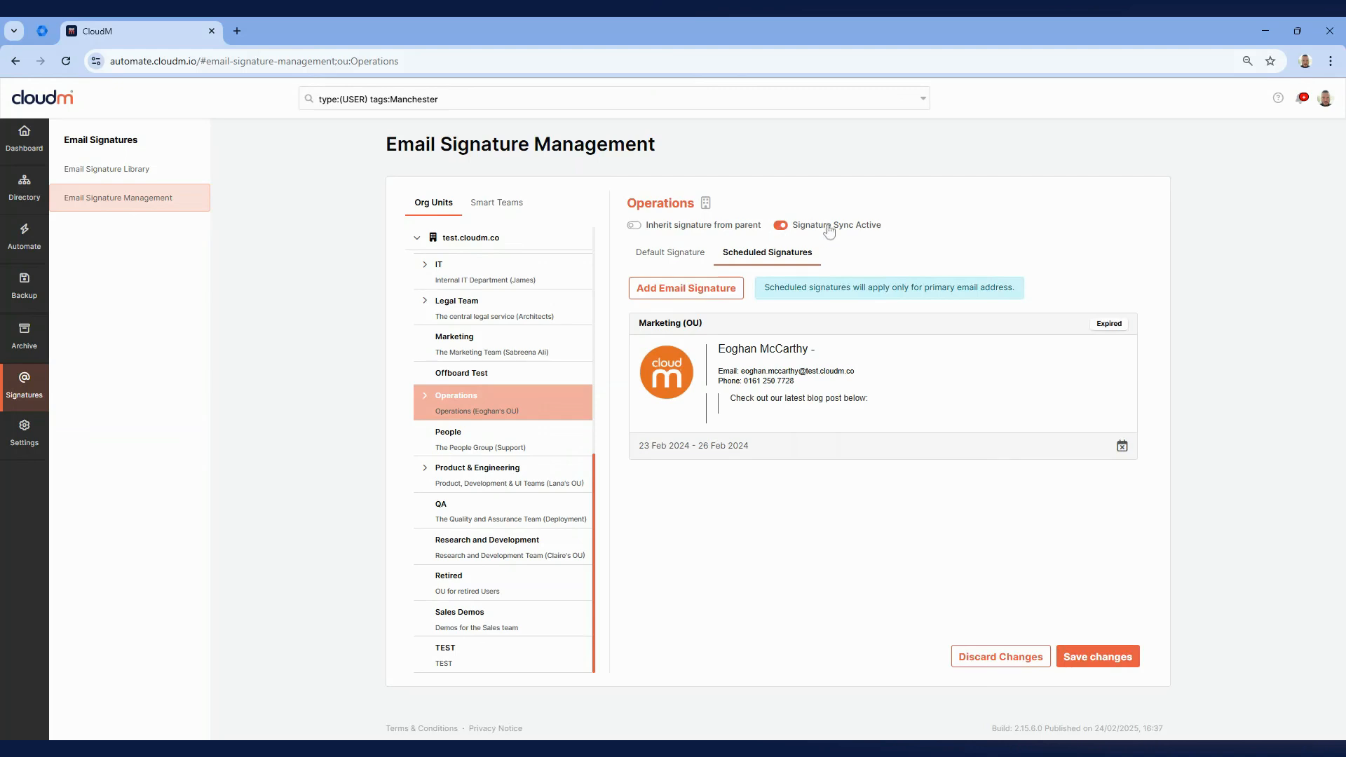
pyautogui.click(1029, 661)
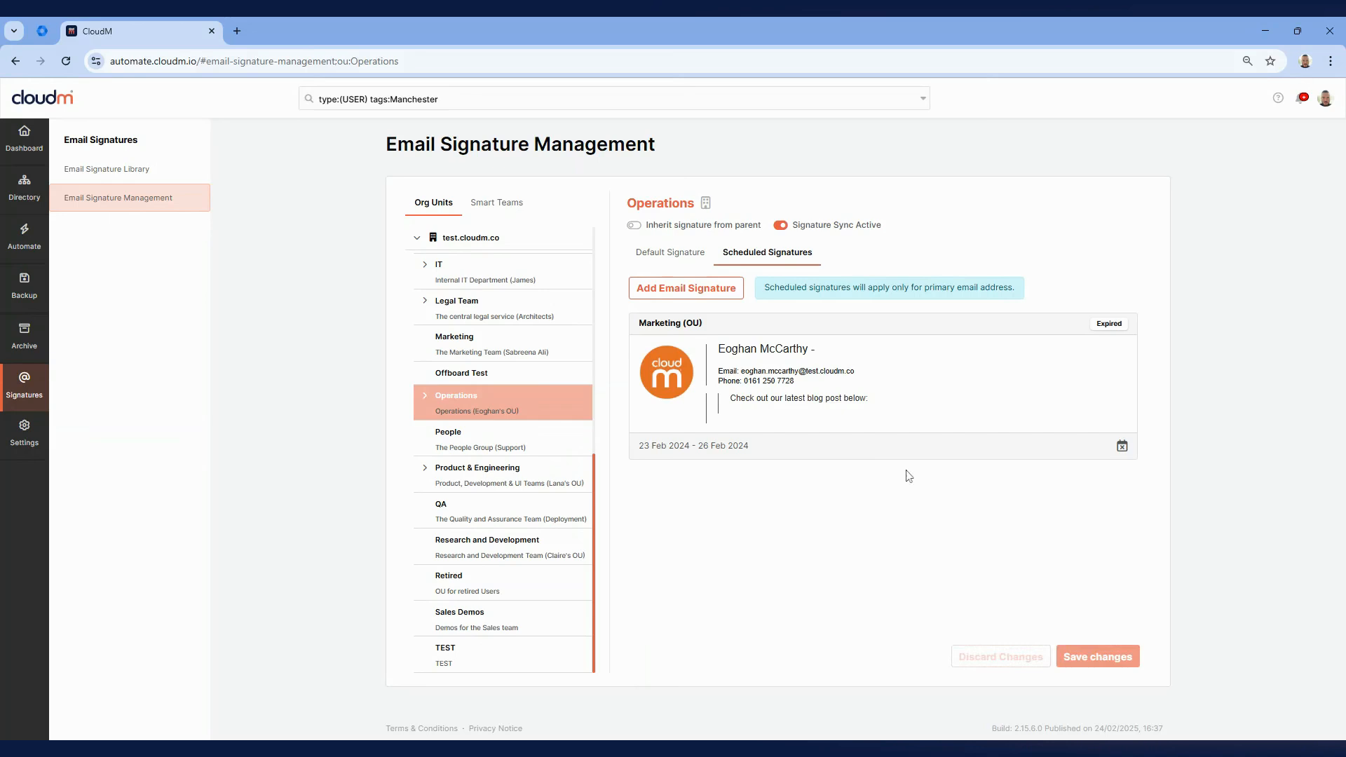
# Open the signature settings of the IT Team Smart Team and toggle its signature assignment on and back off.
pyautogui.click(495, 207)
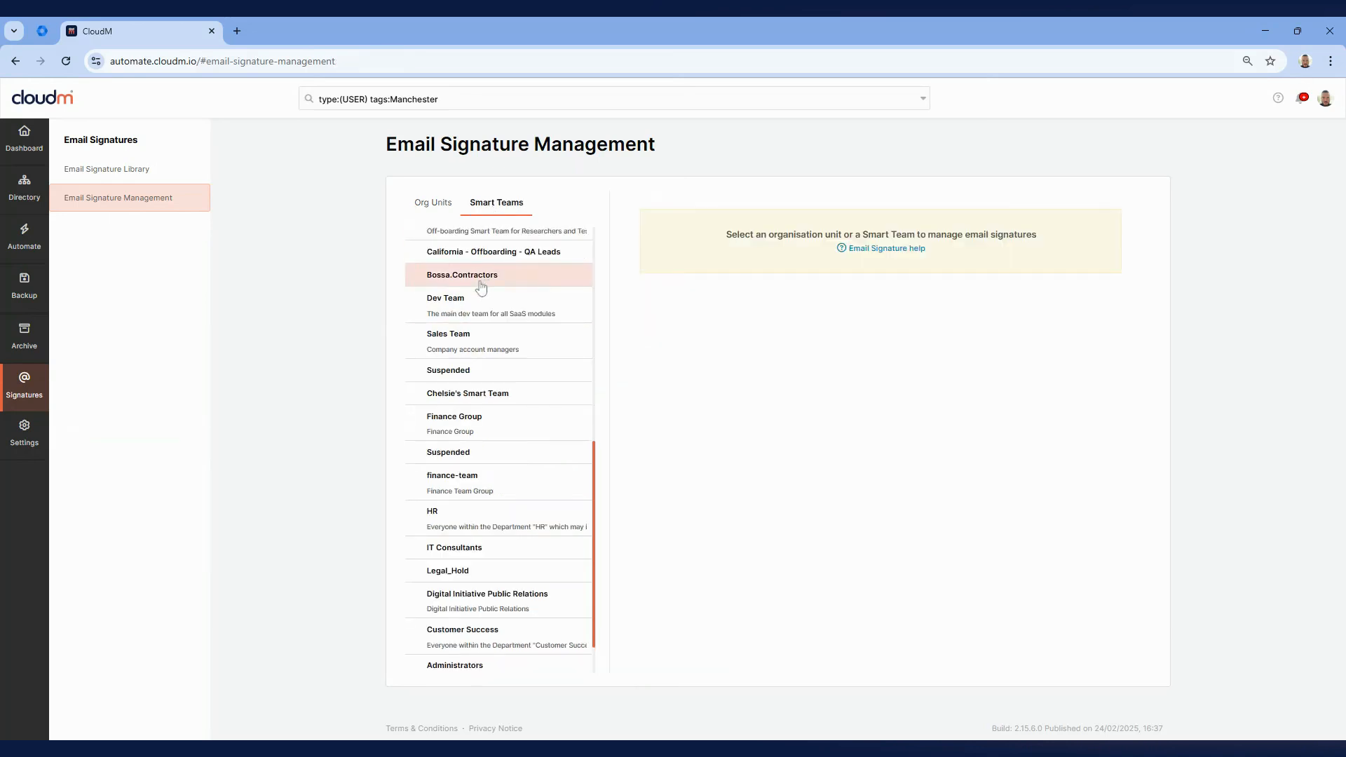
pyautogui.scroll(-1, 477, 518)
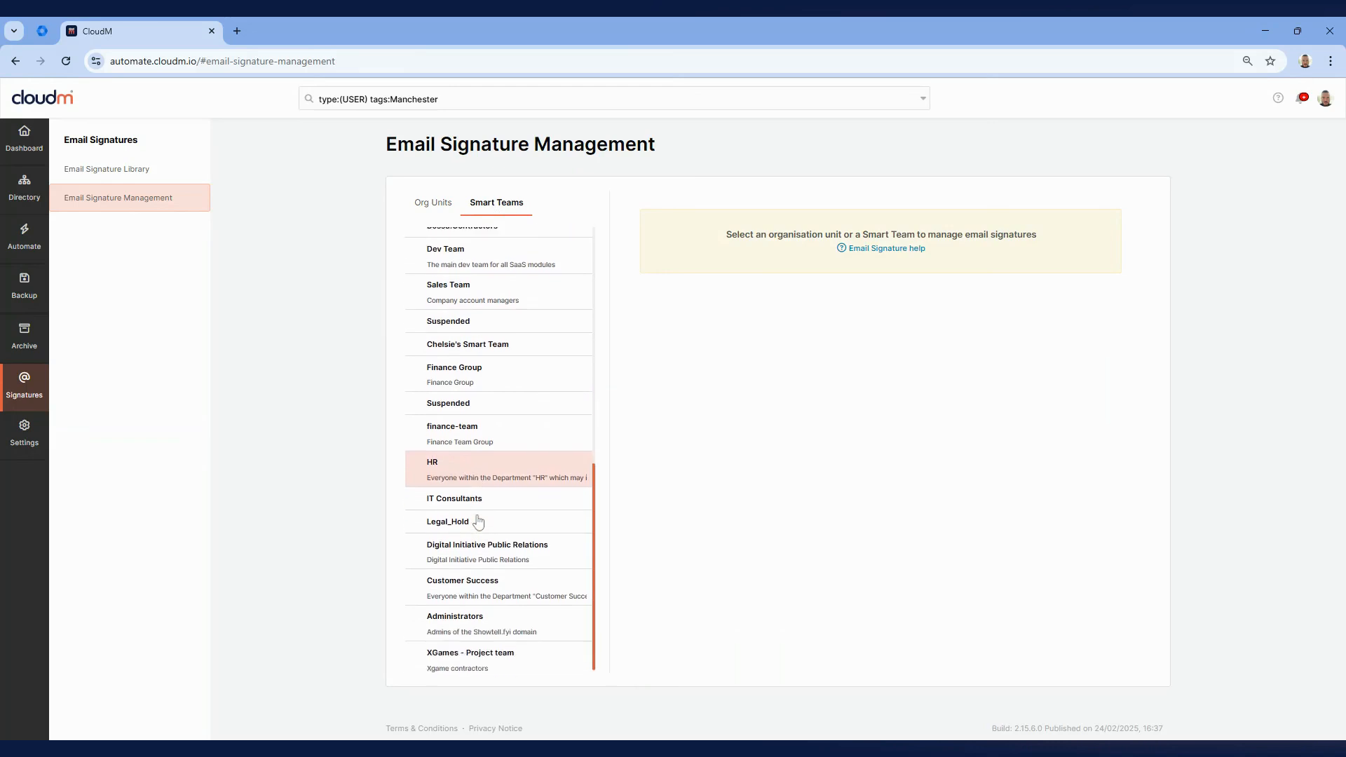
pyautogui.scroll(10, 478, 522)
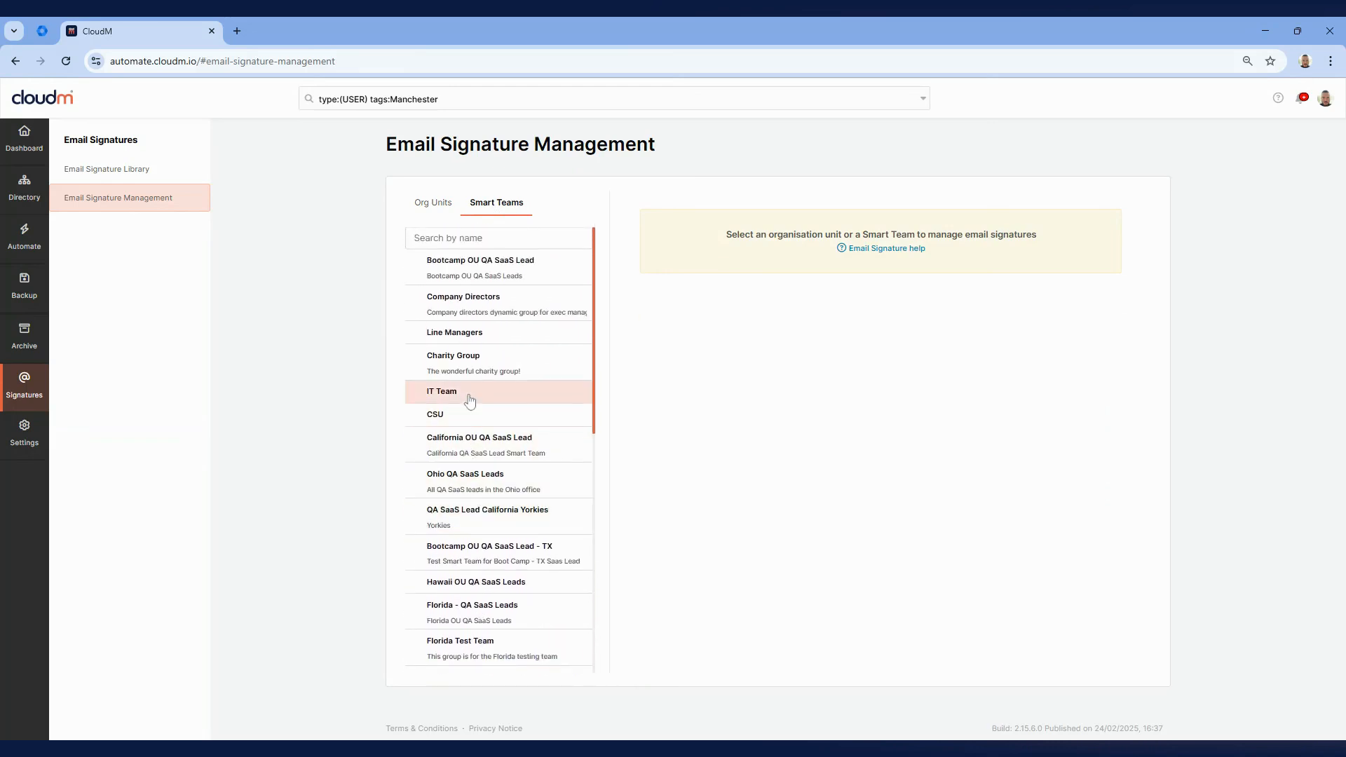
pyautogui.click(470, 398)
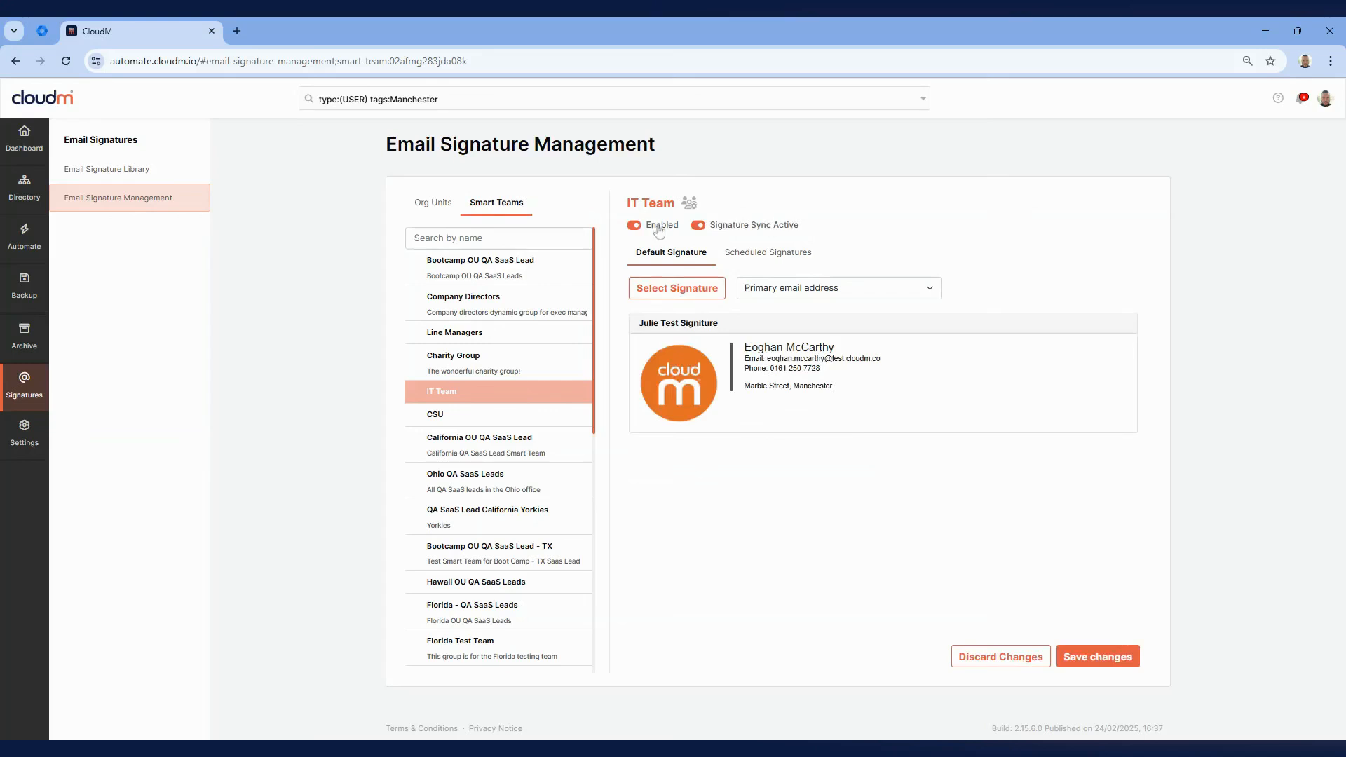
pyautogui.click(634, 225)
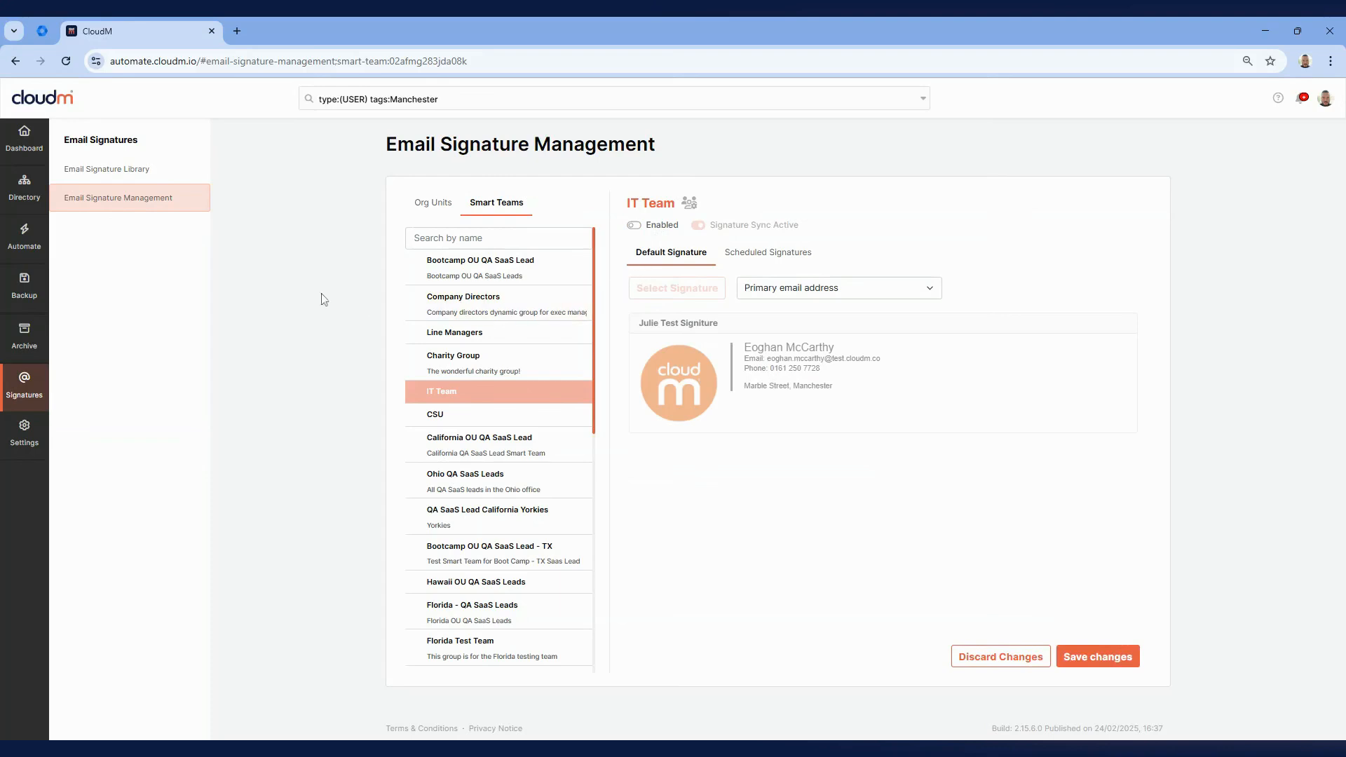
# Leave signature management for the directory's org units, open Operations, and look over its actions, including Sync Email Signatures.
pyautogui.click(28, 203)
pyautogui.click(82, 168)
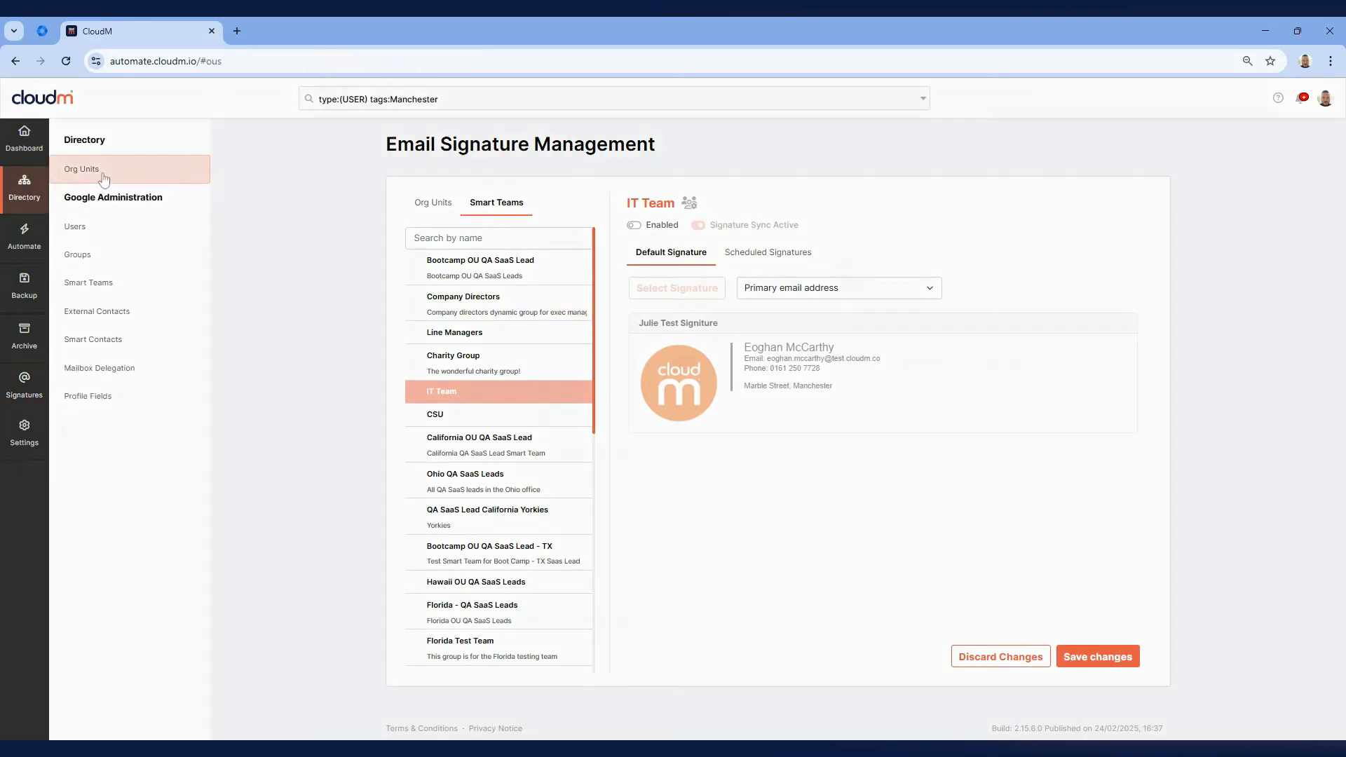
pyautogui.click(753, 262)
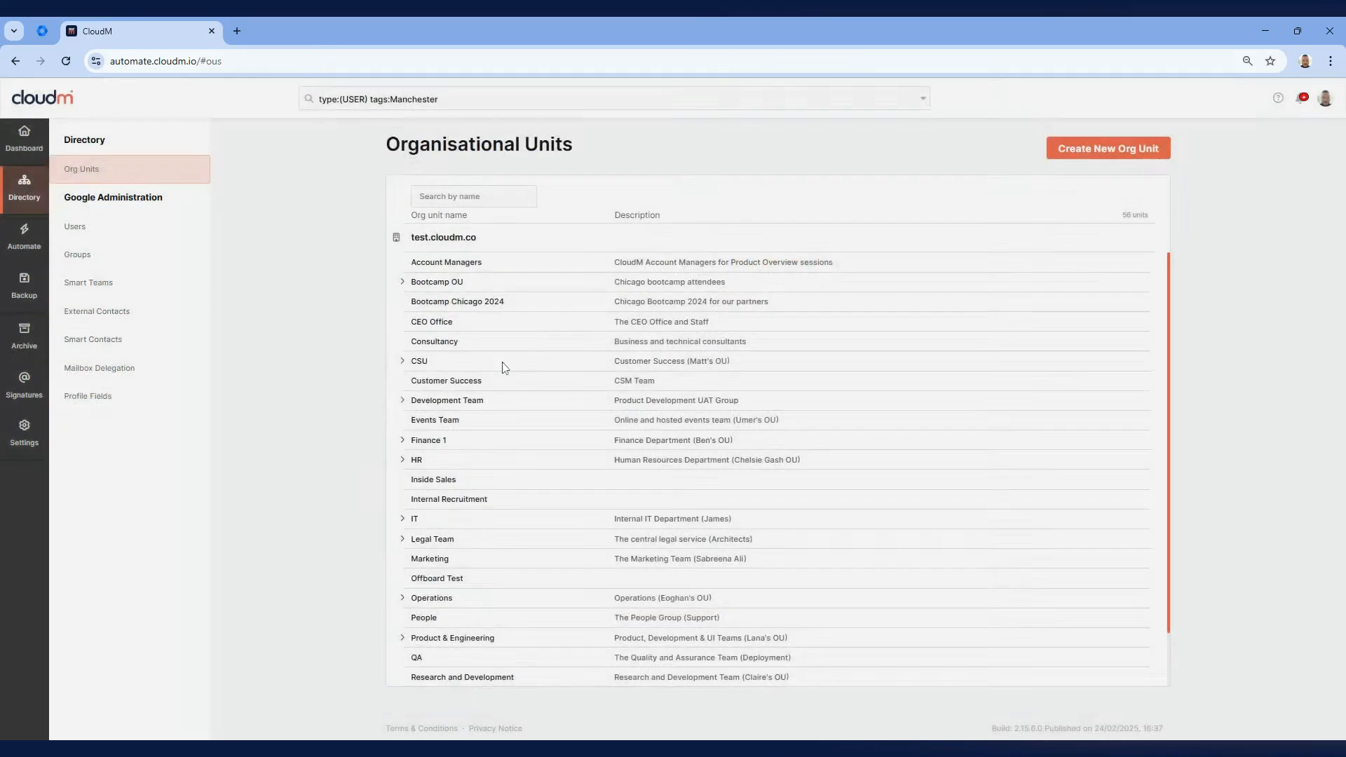
pyautogui.scroll(-2, 505, 439)
pyautogui.click(465, 539)
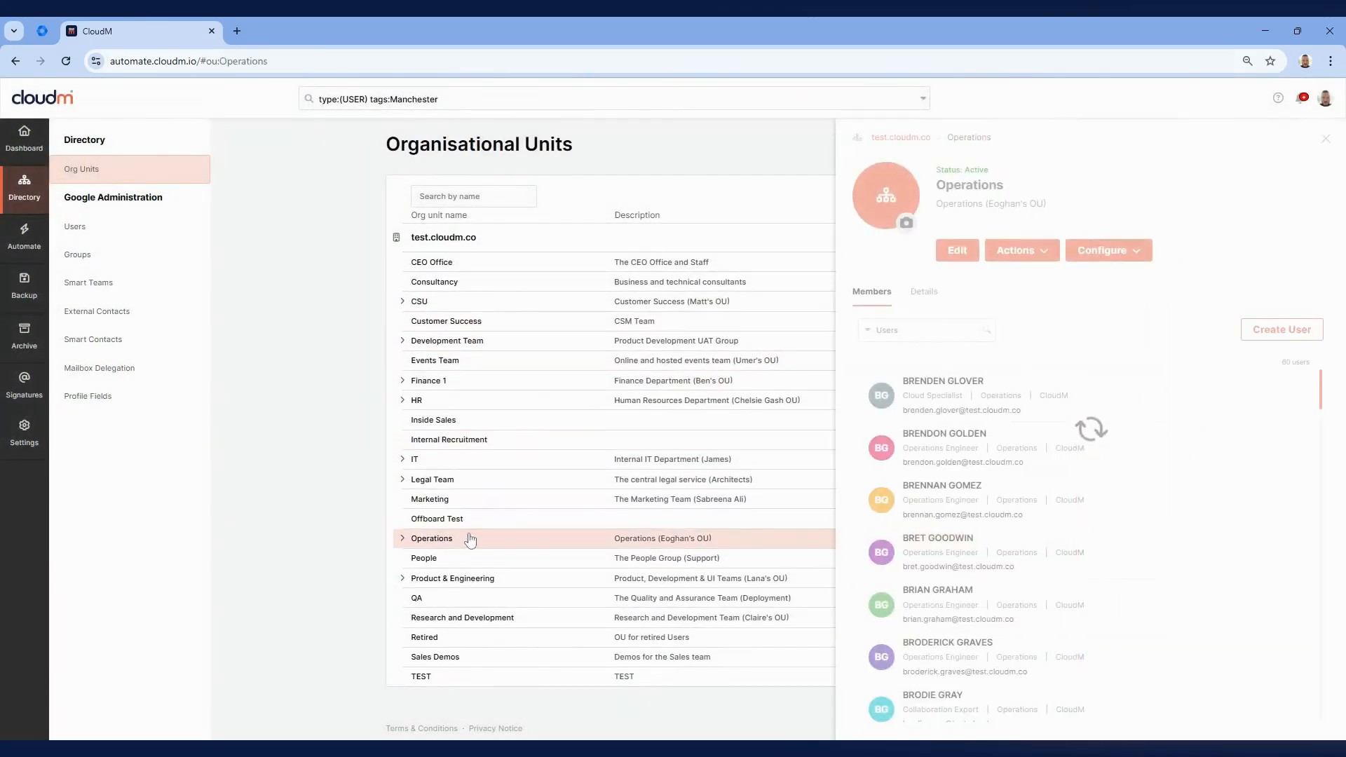
pyautogui.click(1018, 251)
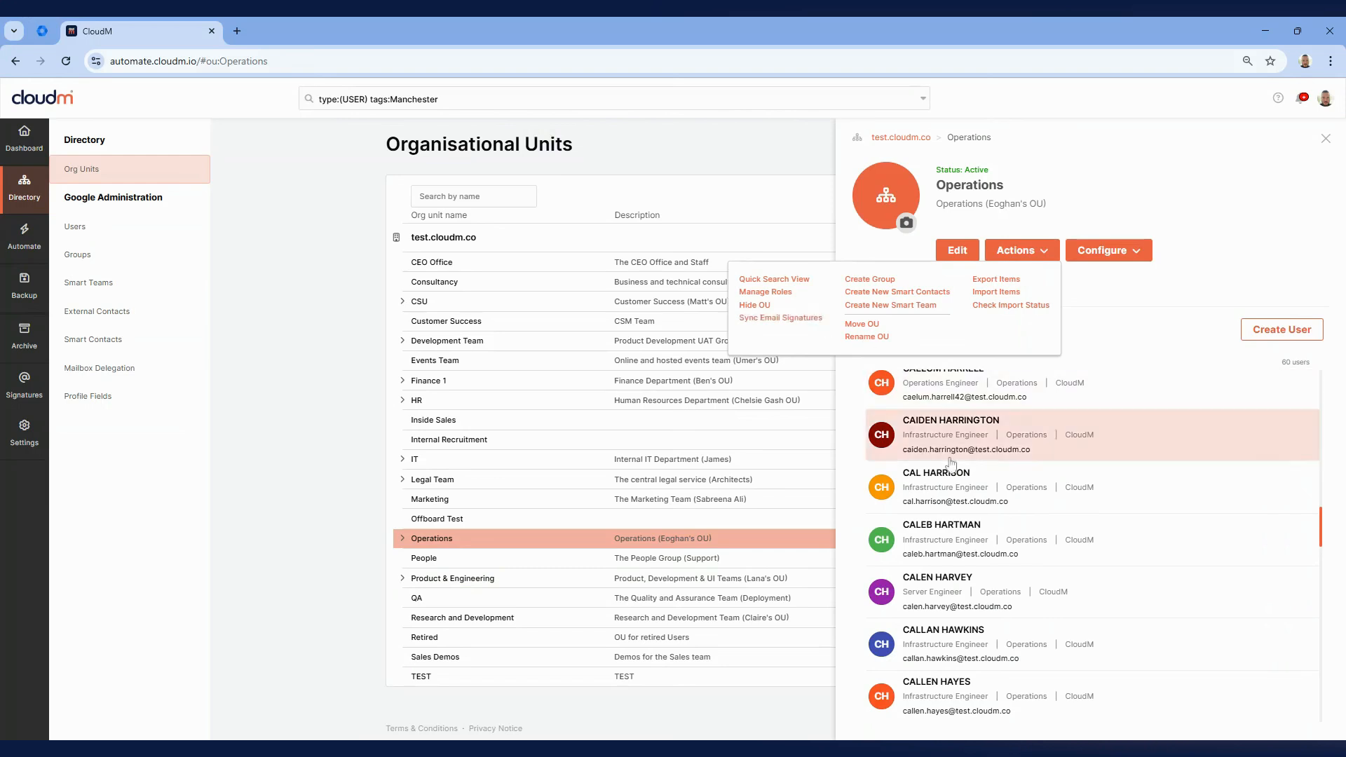
# Open the profile of an infrastructure engineer in the Operations members list and view their mail signature.
pyautogui.click(967, 487)
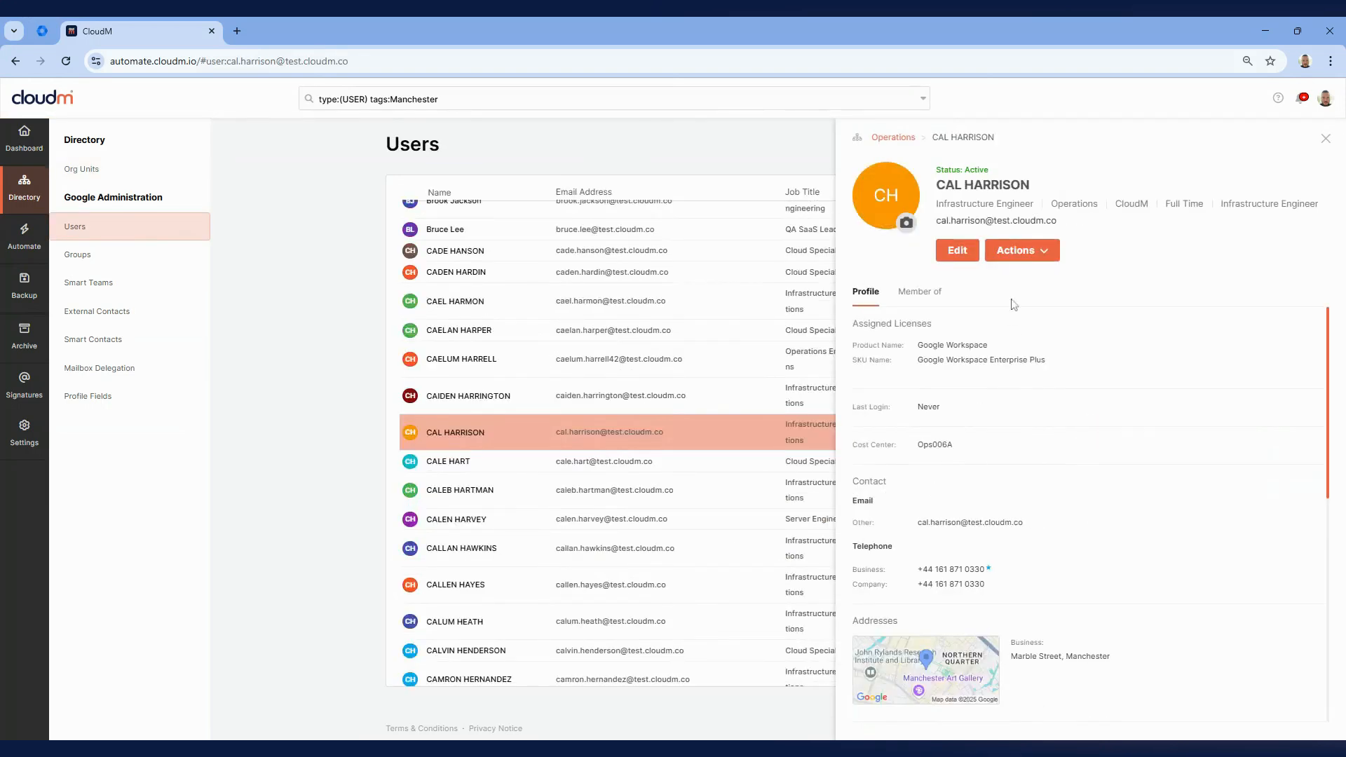
pyautogui.click(1015, 251)
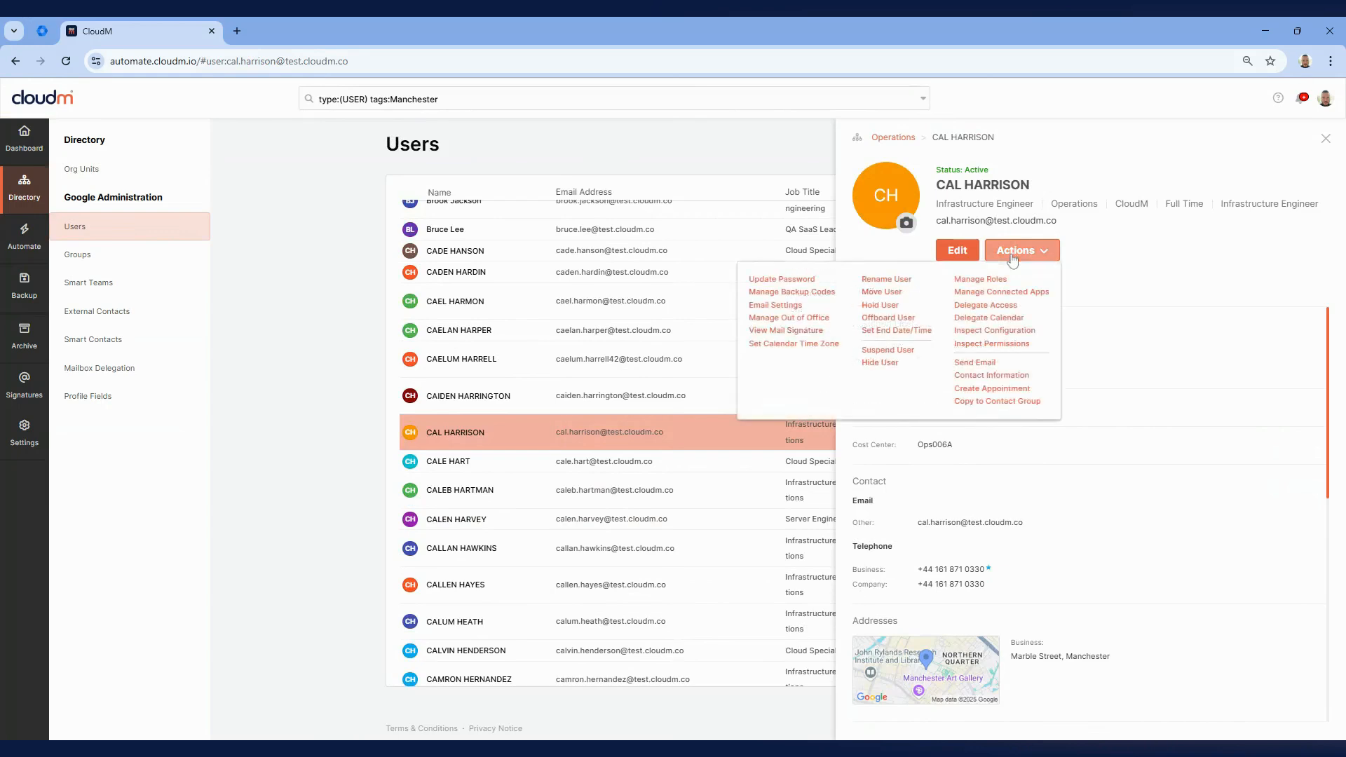
pyautogui.click(797, 333)
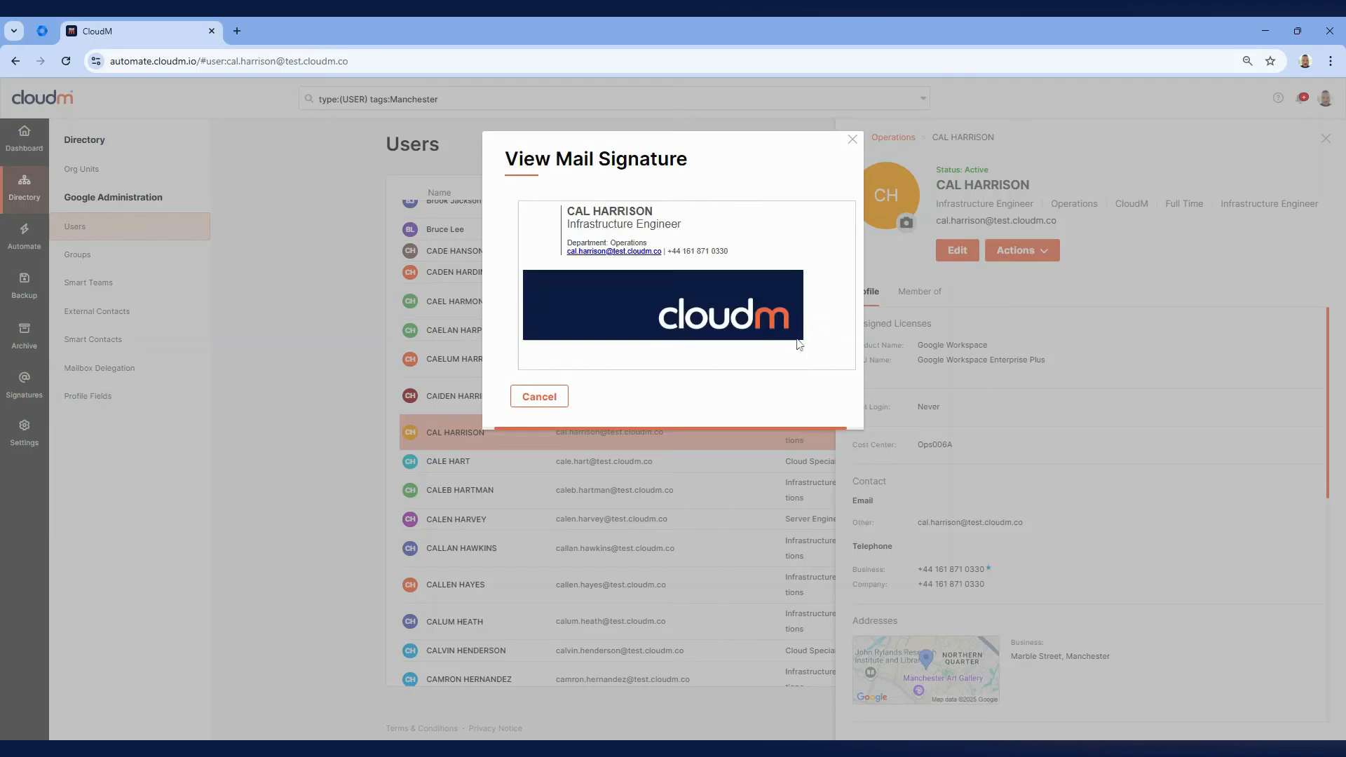